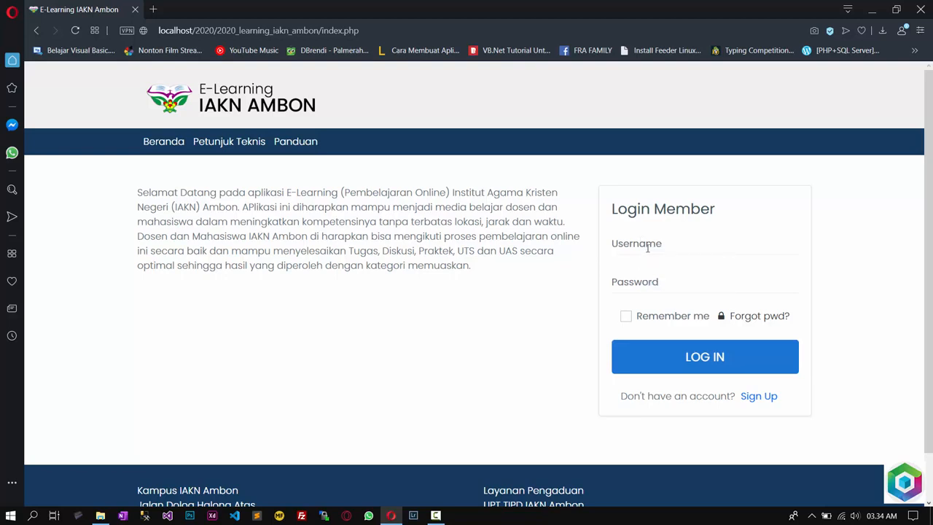
Log in to the E-Learning IAKN Ambon site with the lecturer's username and account password
click(647, 247)
text(ferdian)
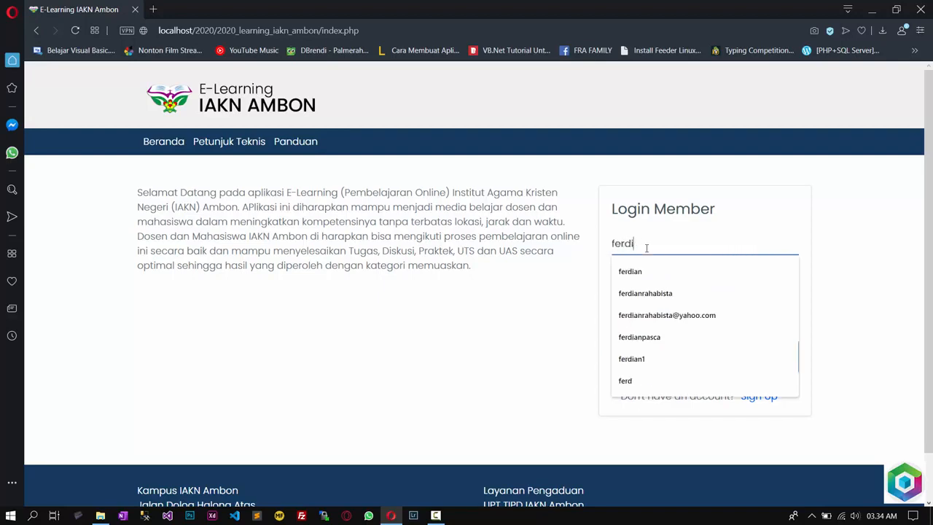
key(Tab)
text(*******)
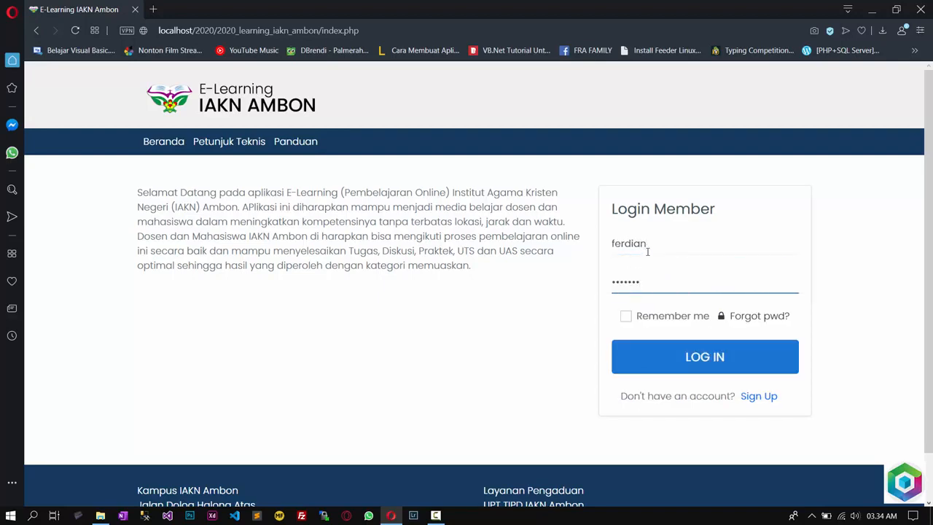
click(668, 361)
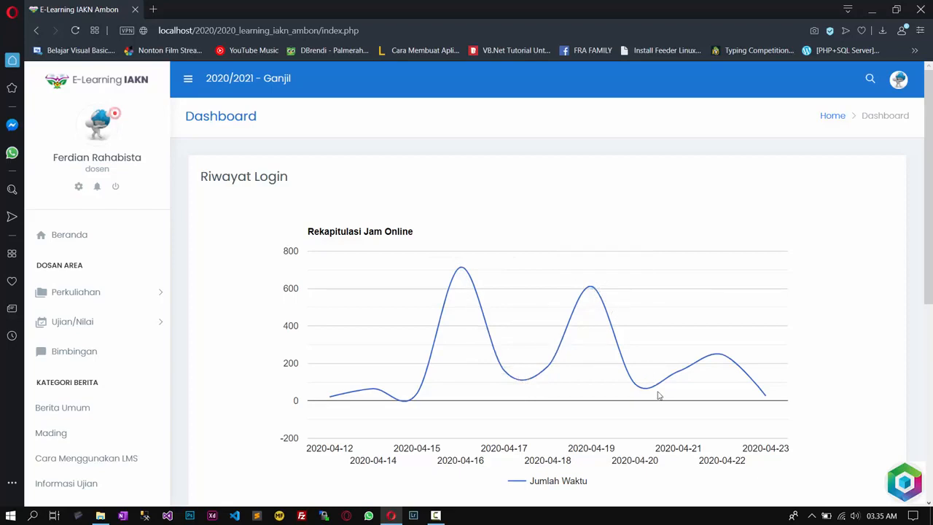
Open the news article "Testing dari Dosen" from the Berita Terbaru section of the dashboard
drag(930, 222, 932, 342)
scroll(931, 343, down, 1)
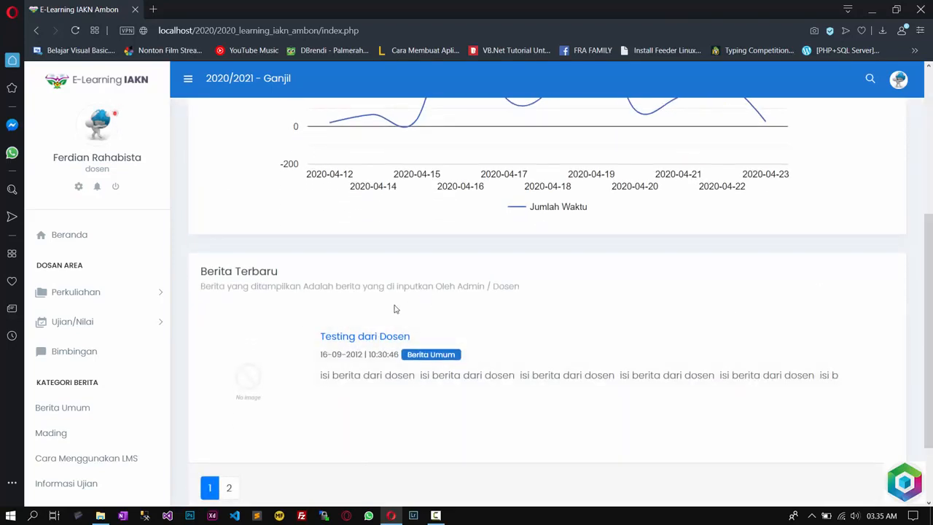
click(369, 337)
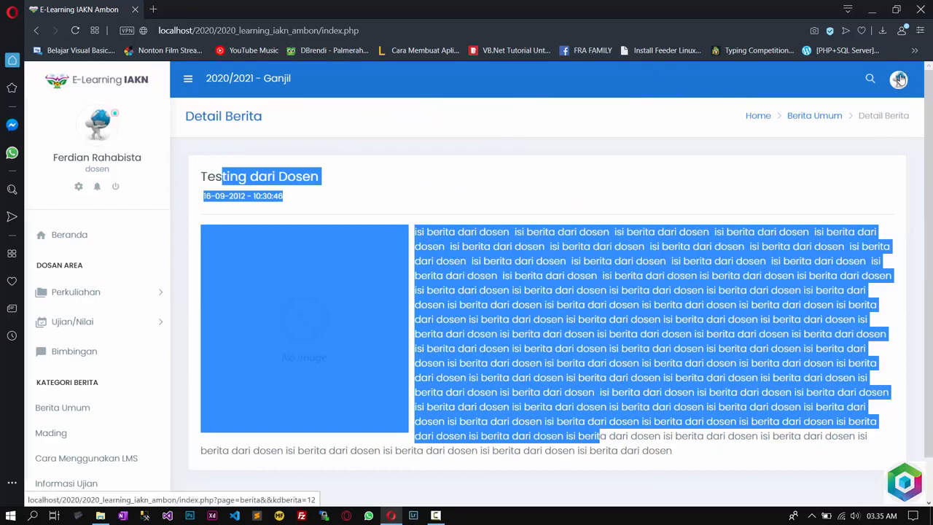
Look through the profile options and the account settings options for biodata, password and logout
click(900, 79)
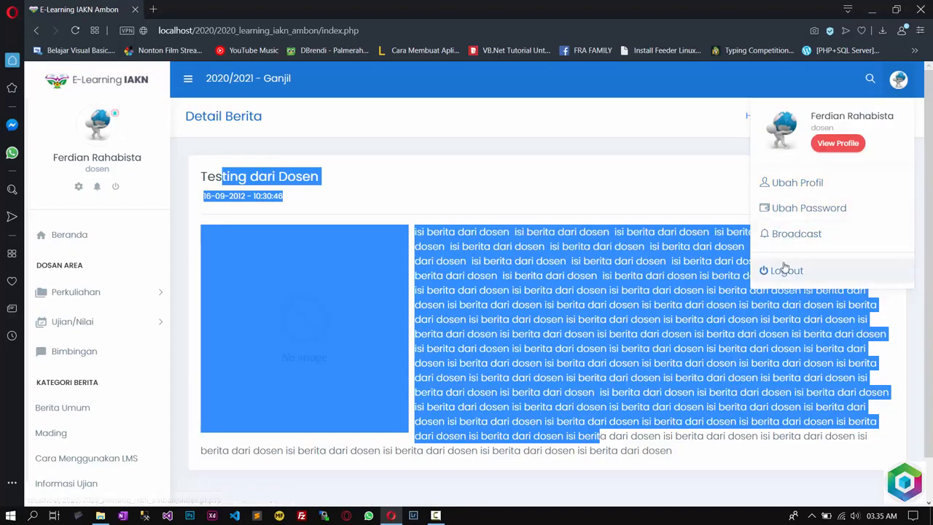
click(347, 169)
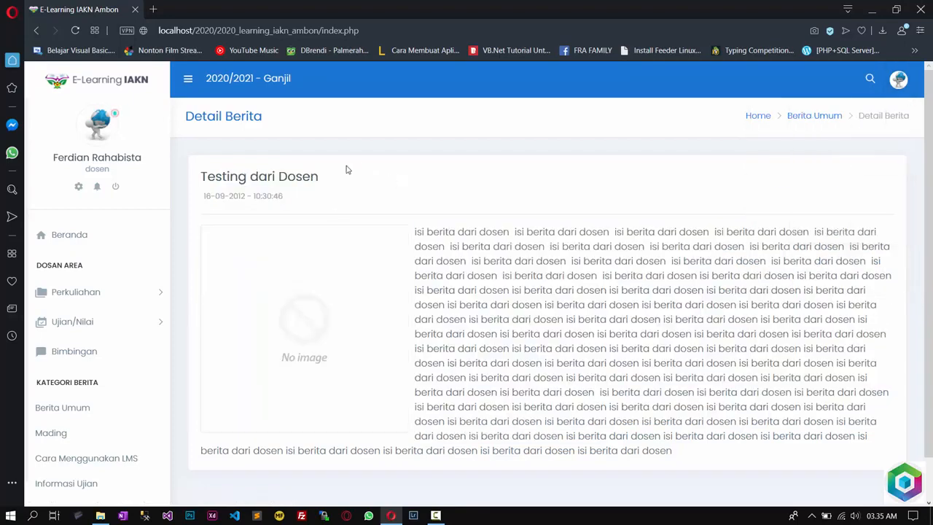
click(78, 187)
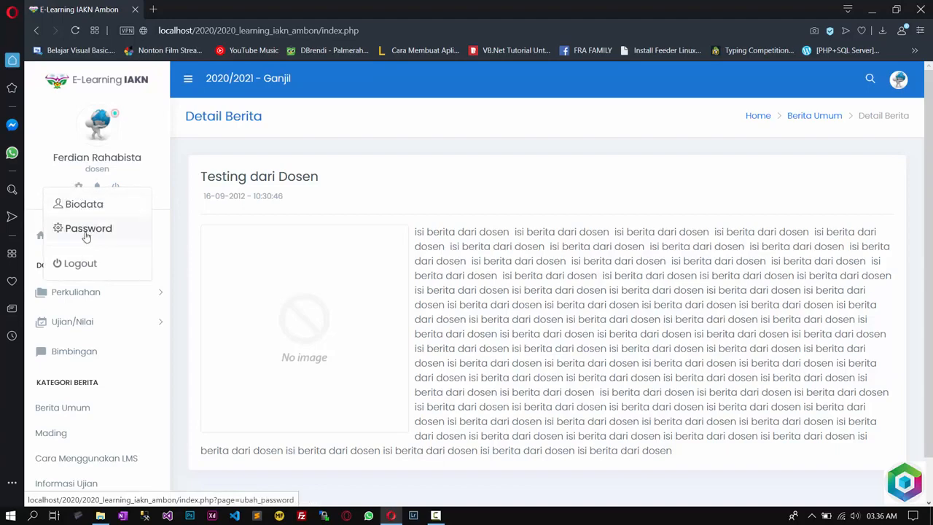
click(92, 159)
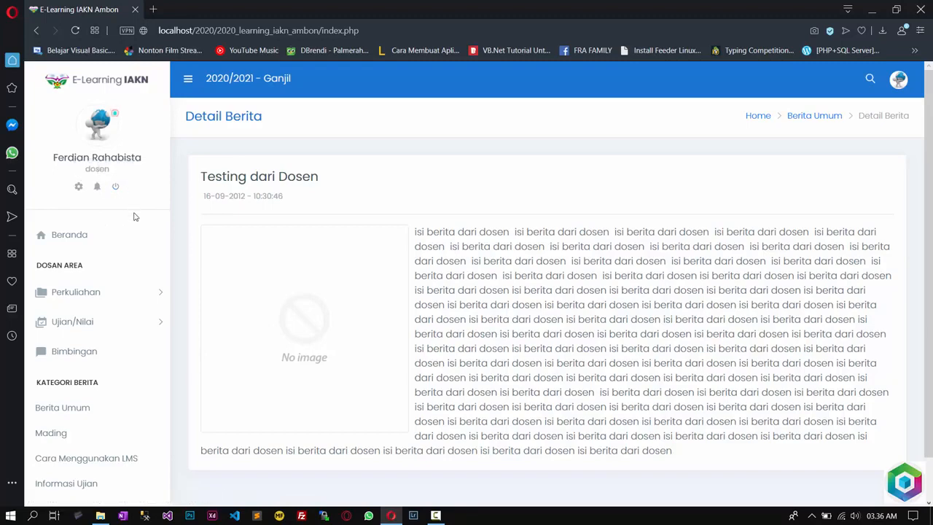
Review the entries available under Perkuliahan and Ujian/Nilai in the lecturer area
scroll(133, 216, down, 1)
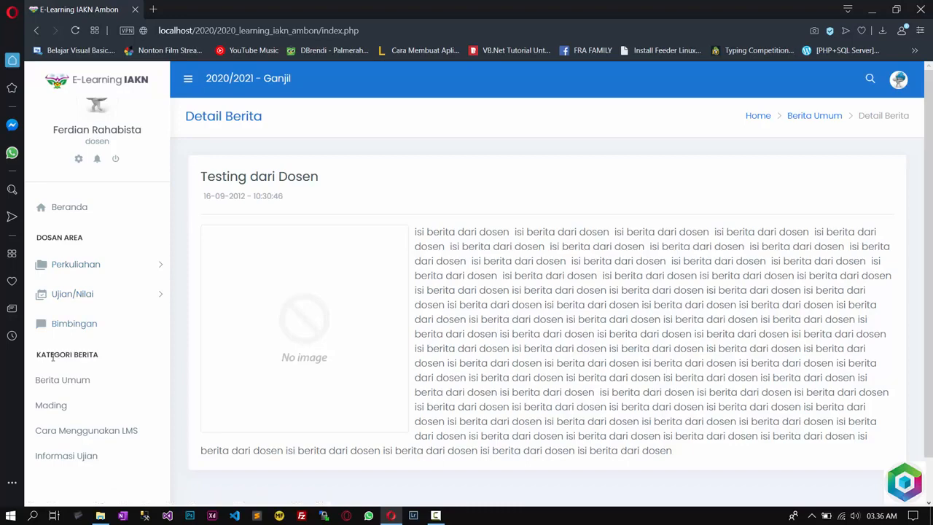
click(102, 268)
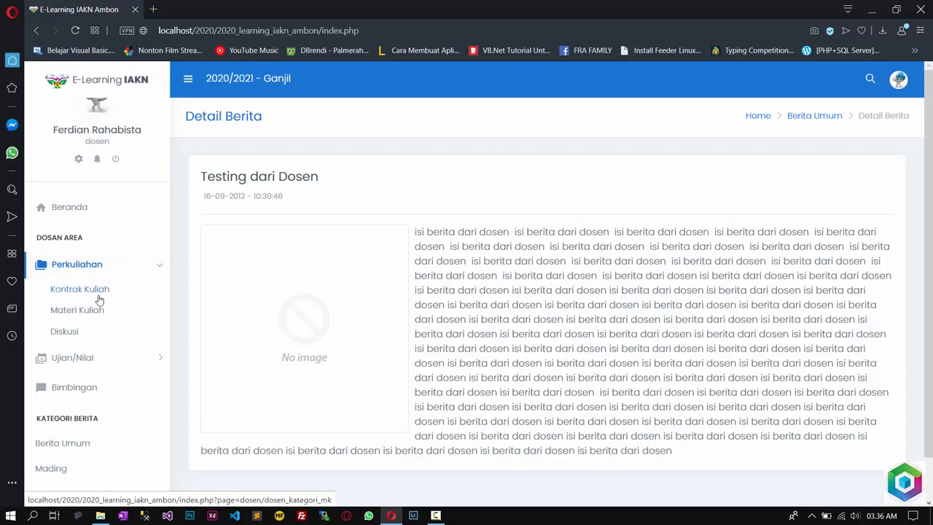
click(71, 361)
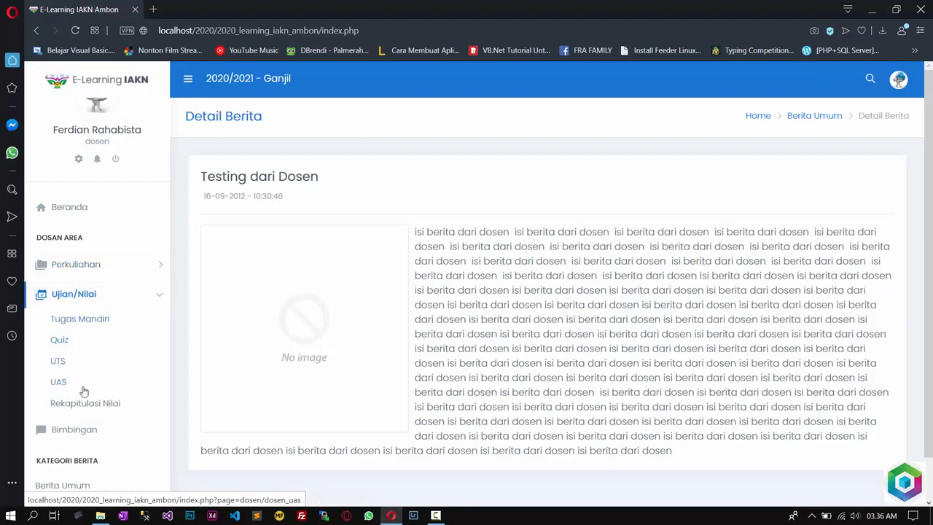
scroll(119, 321, up, 1)
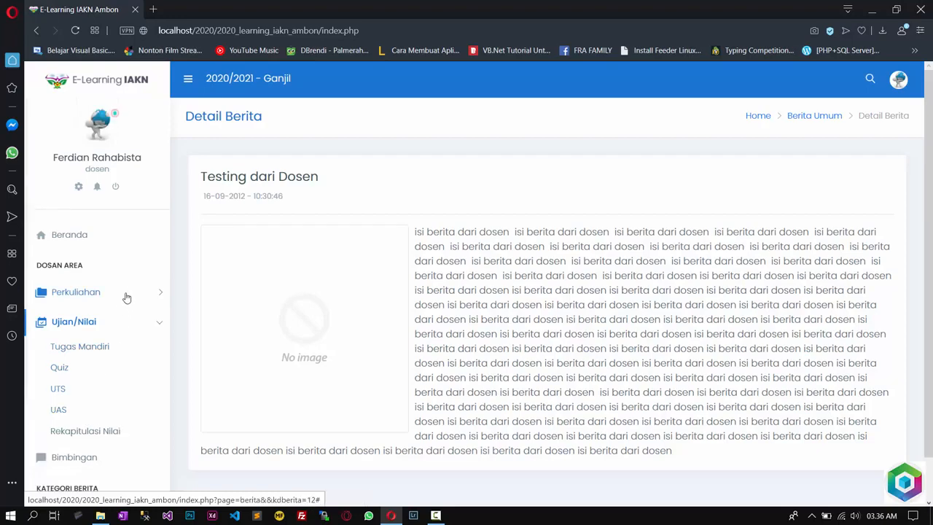
Open Kontrak Kuliah and start adding a contract for class B of MKC - Matakuliah Coba
click(124, 296)
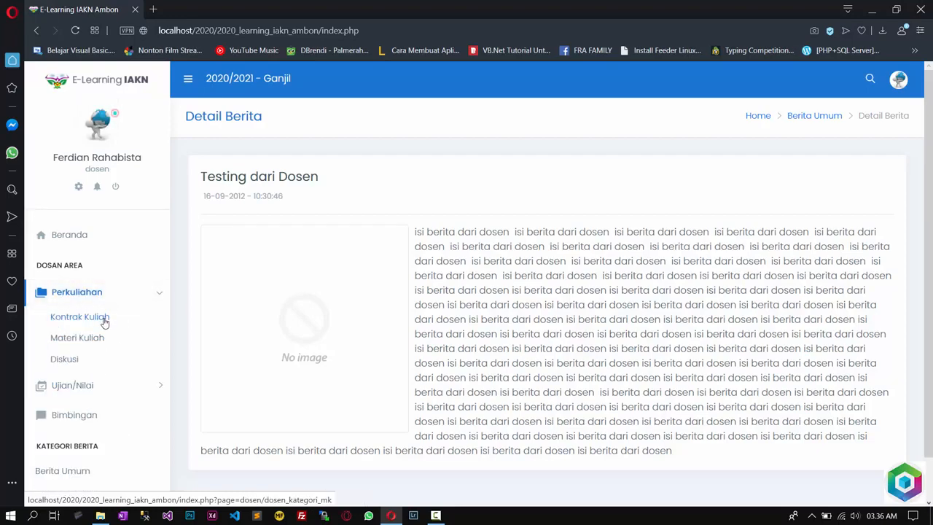
click(104, 321)
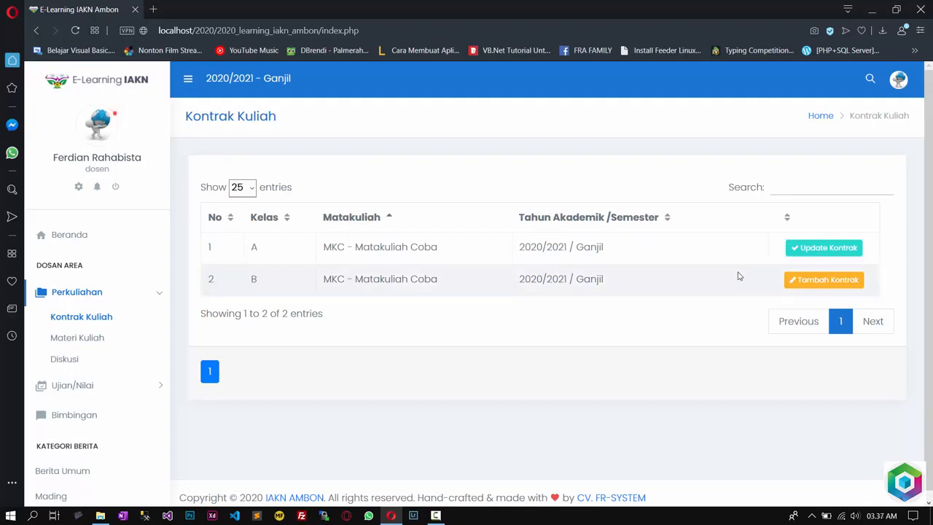
click(825, 284)
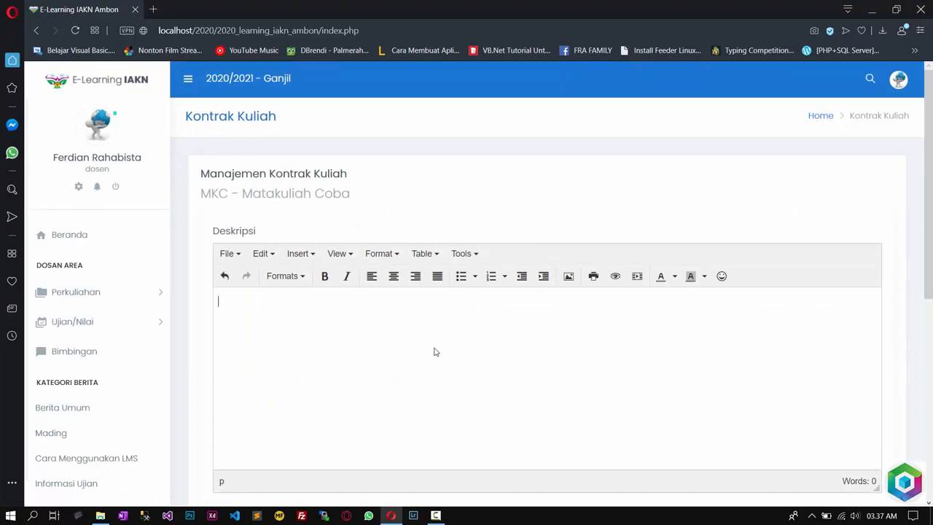
Enter "asd aslkjdasda dasd asdasdas dasdas" as the contract description and save the contract
text(asd aslkjdasda dasd asdasdas dasdas)
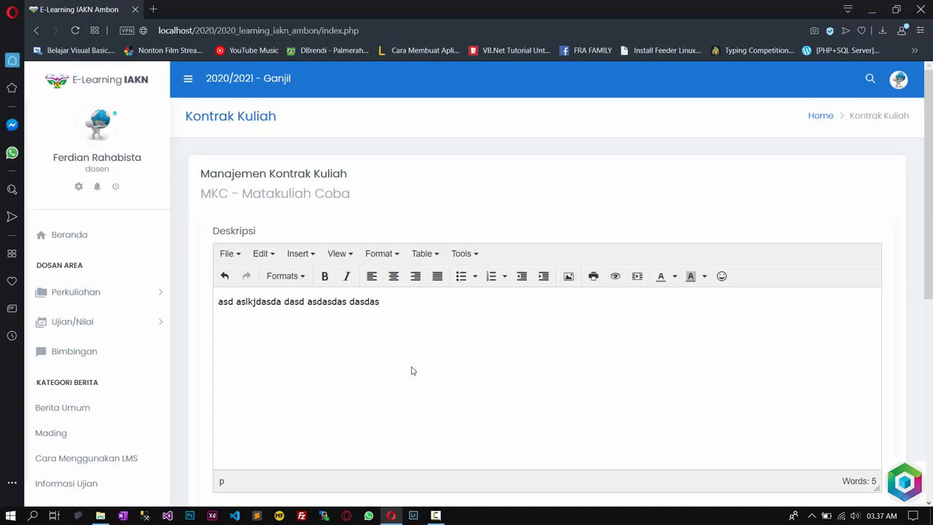
scroll(413, 370, down, 2)
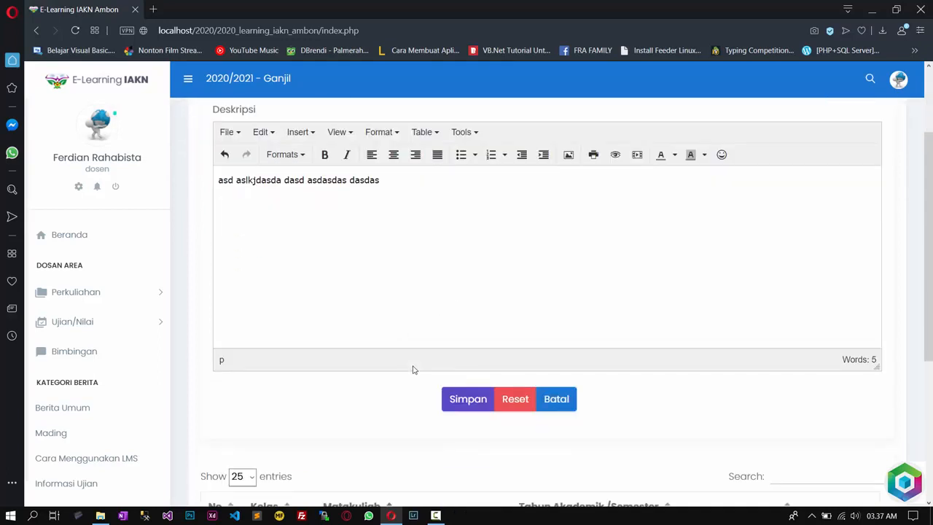
scroll(464, 317, up, 2)
scroll(387, 325, down, 2)
click(457, 406)
scroll(481, 410, down, 3)
scroll(503, 386, up, 1)
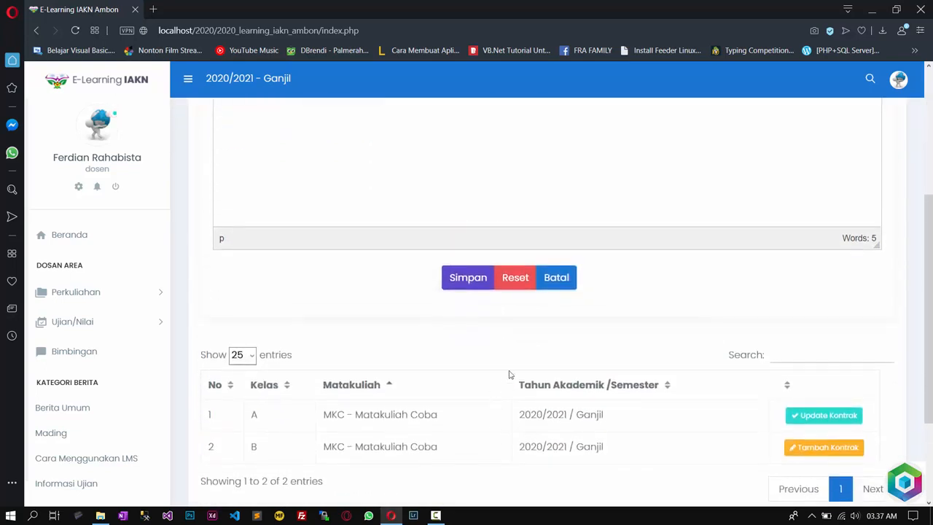
scroll(556, 286, up, 1)
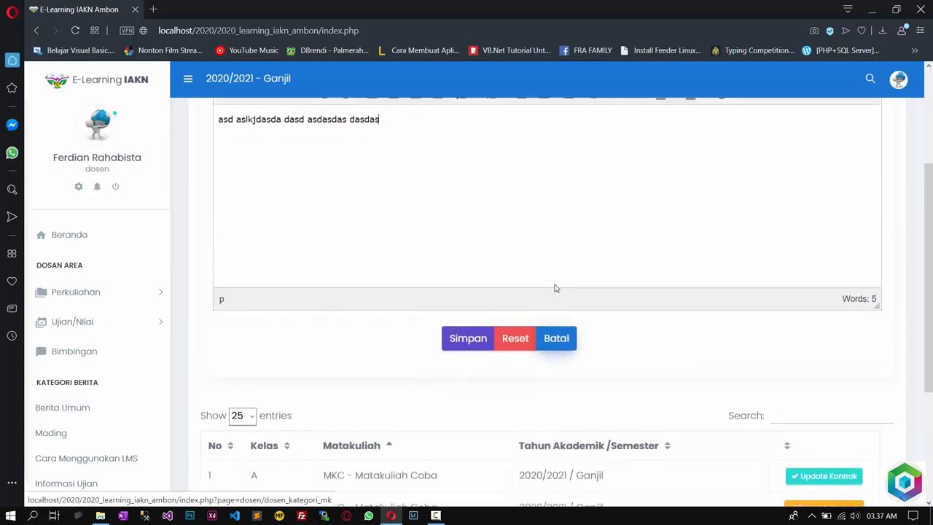
scroll(515, 314, up, 1)
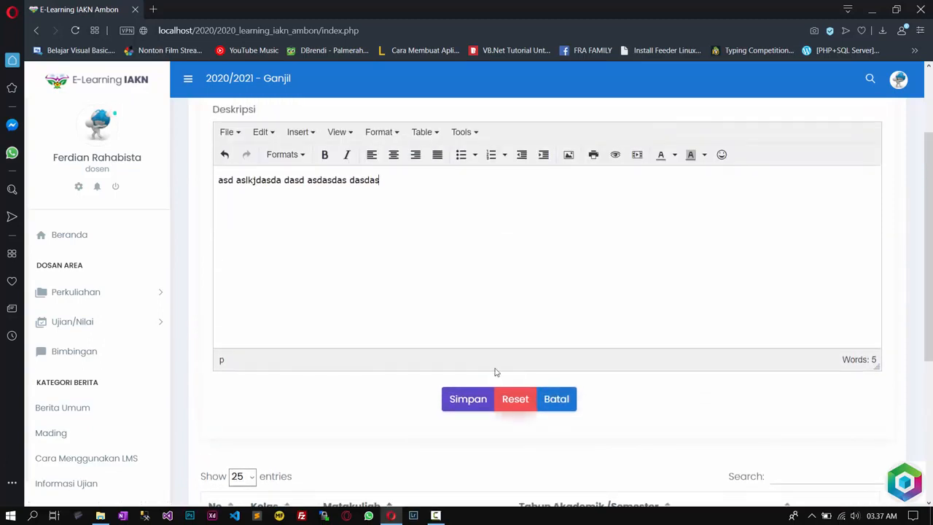
scroll(430, 259, up, 1)
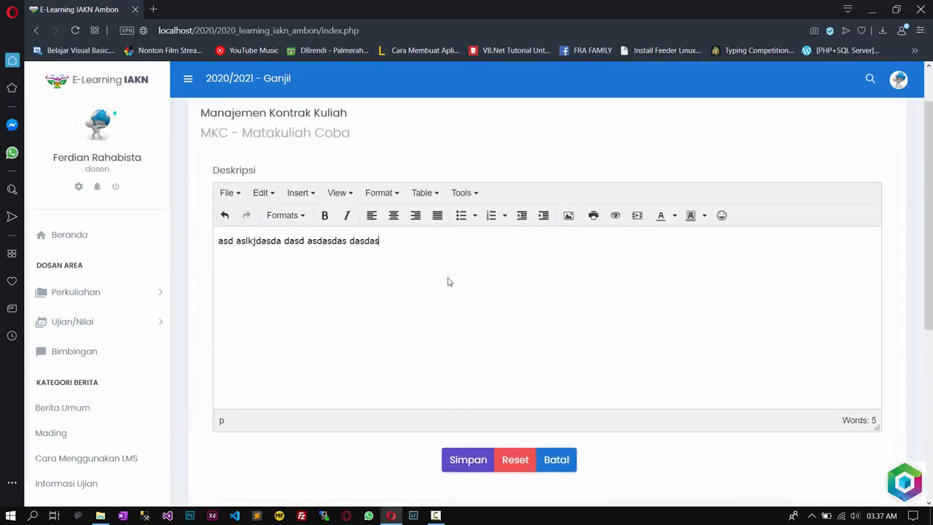
triple_click(286, 250)
click(287, 284)
scroll(430, 346, down, 2)
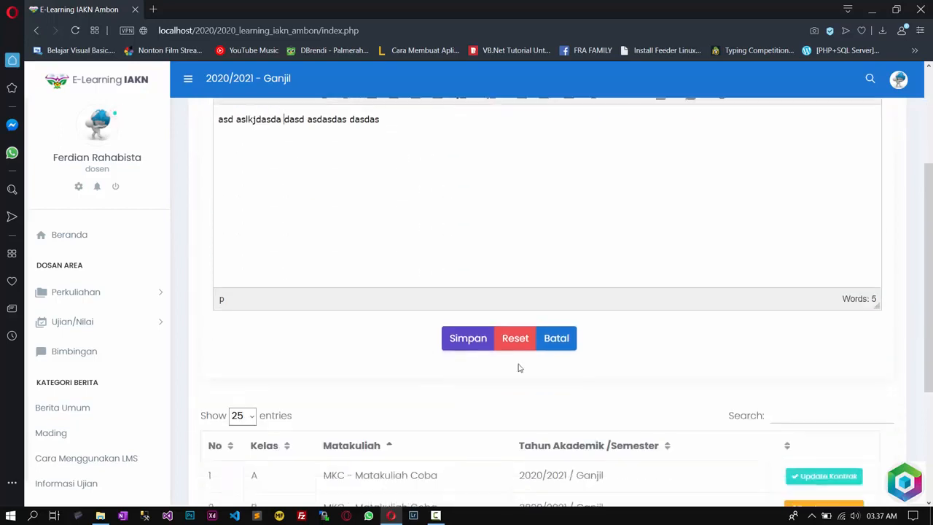
click(463, 340)
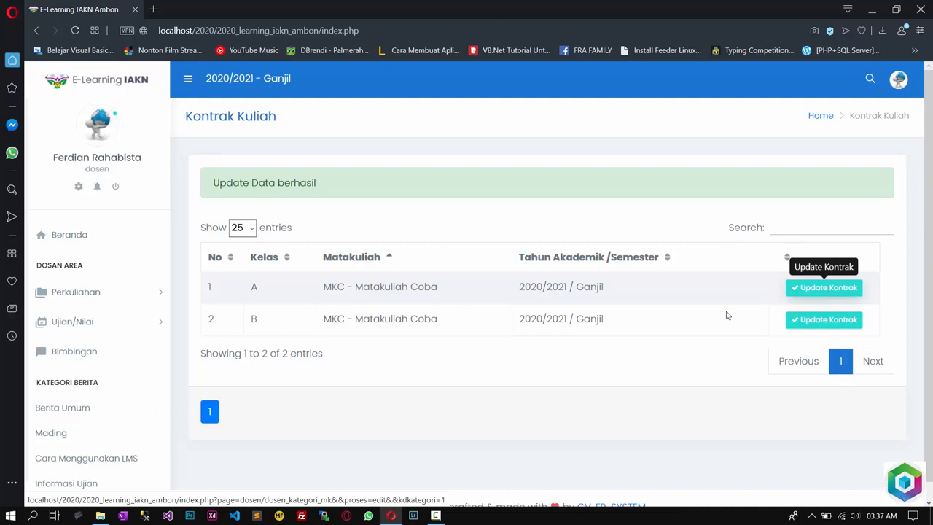
Open the Materi Kuliah page and display the materials of MKC - Matakuliah Coba
click(120, 298)
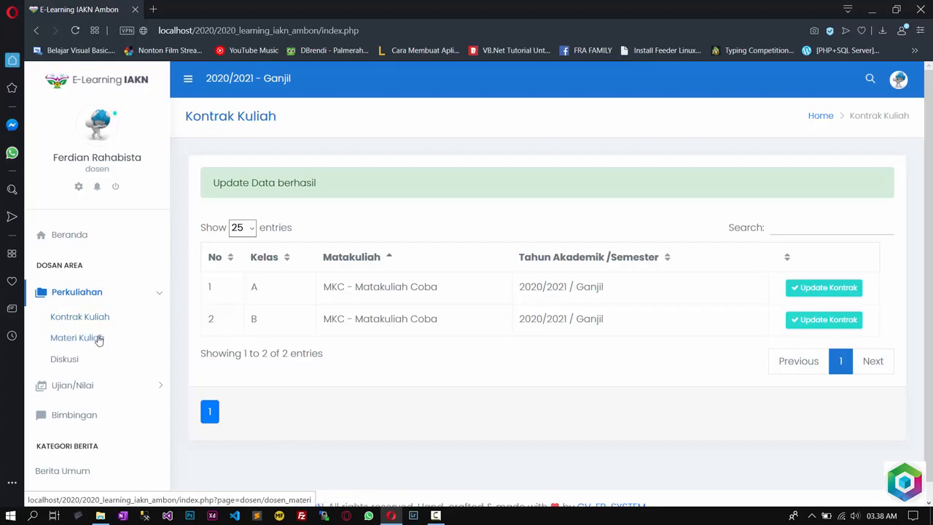
click(98, 339)
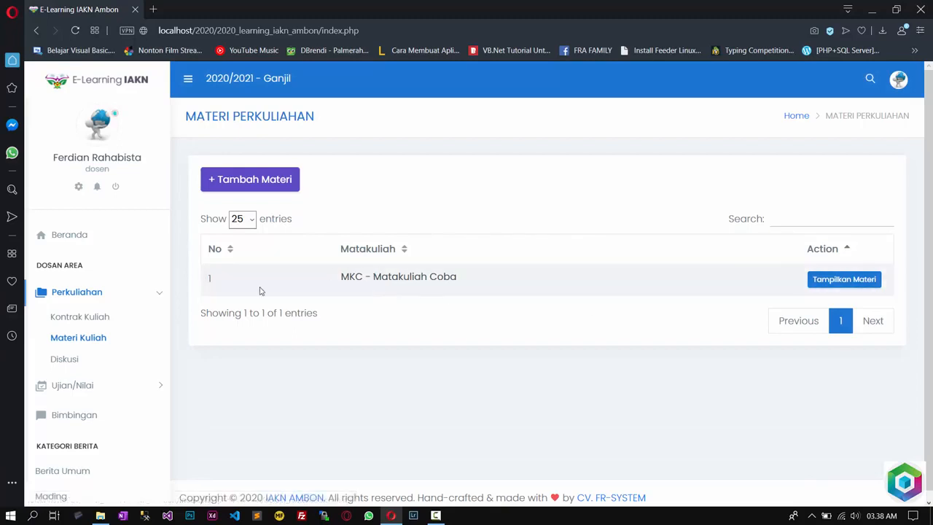
click(94, 320)
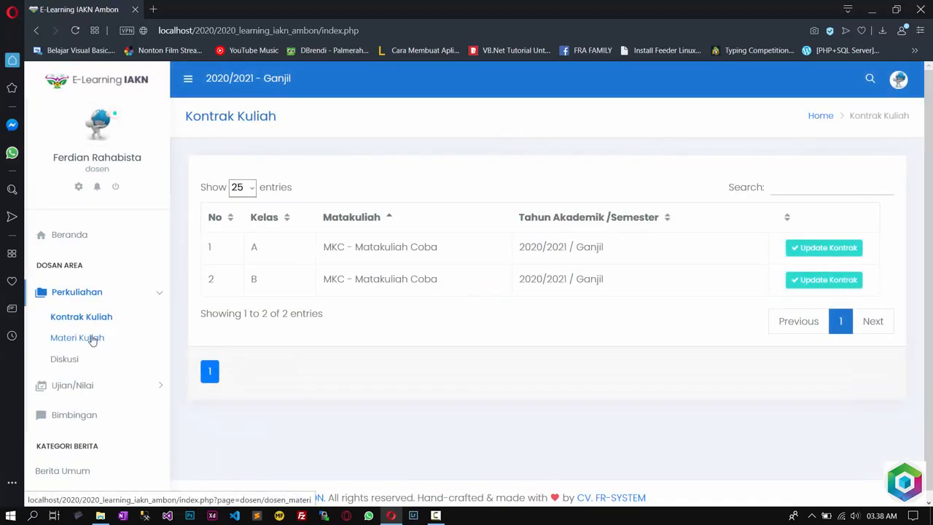
click(93, 339)
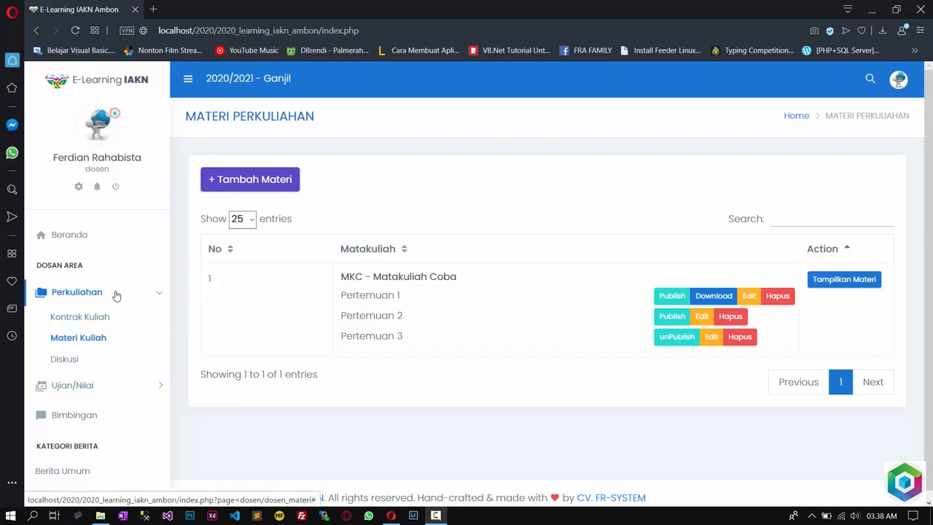
Start a new lecture material with Publish set to Ya and MKC - Matakuliah Coba as the course
click(256, 182)
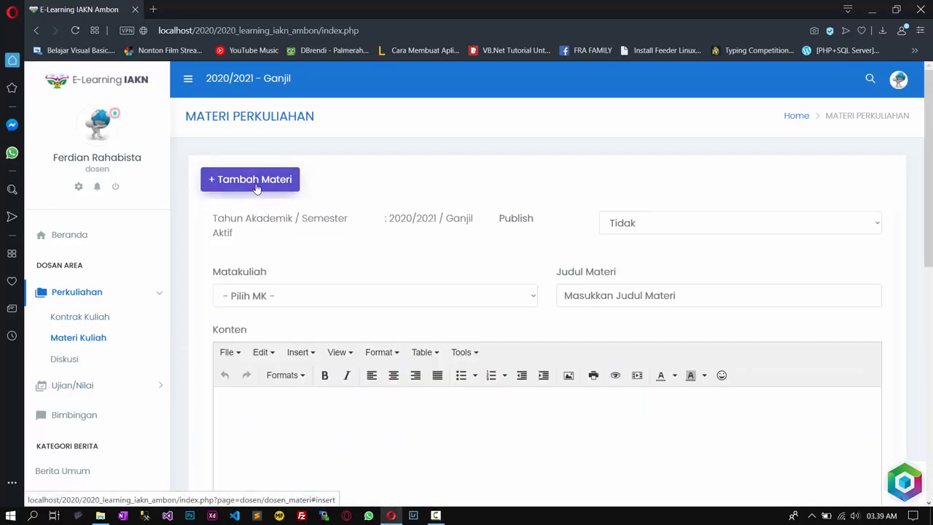
click(628, 231)
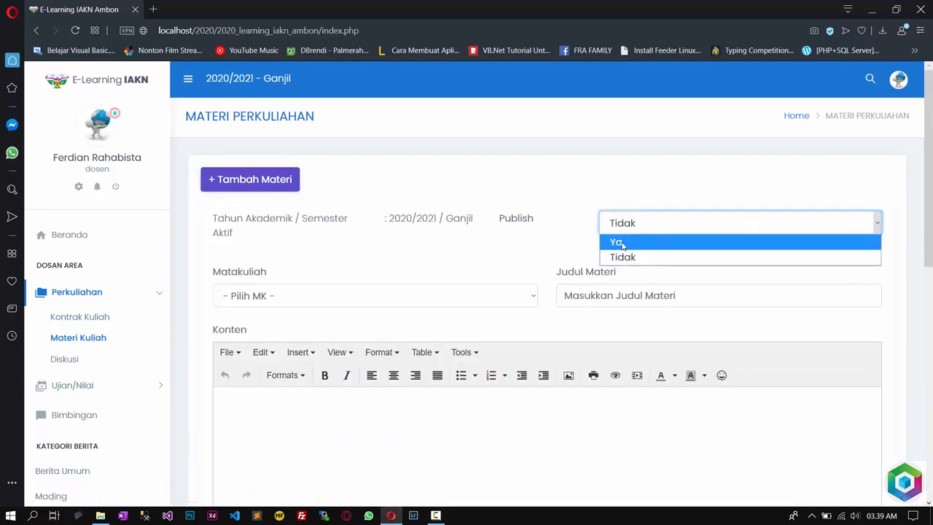
click(619, 242)
click(352, 305)
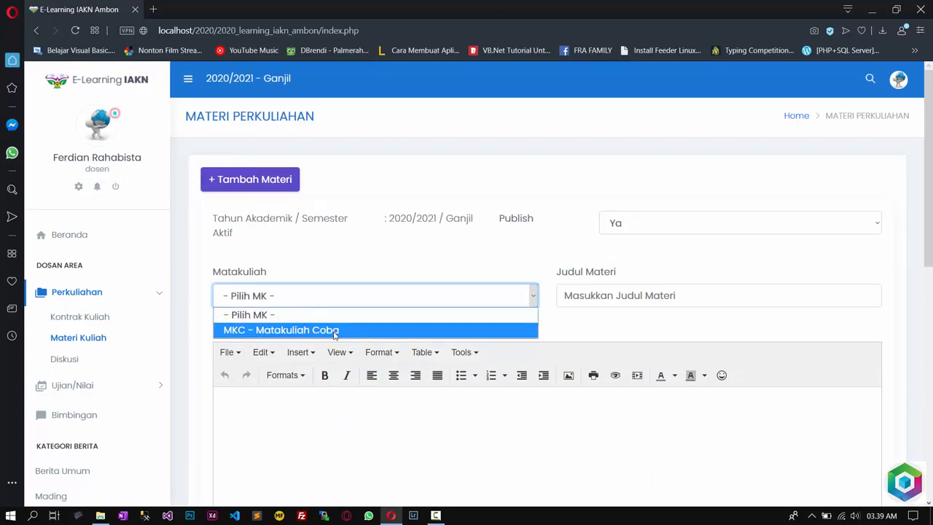
click(335, 332)
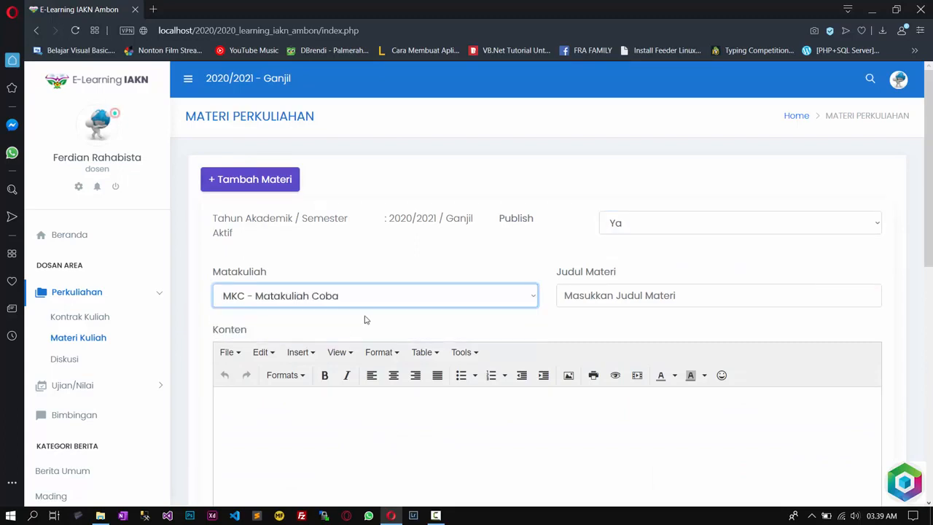
Examine the title, content and file fields of the new material form and the list of existing materials
click(592, 292)
scroll(605, 290, down, 4)
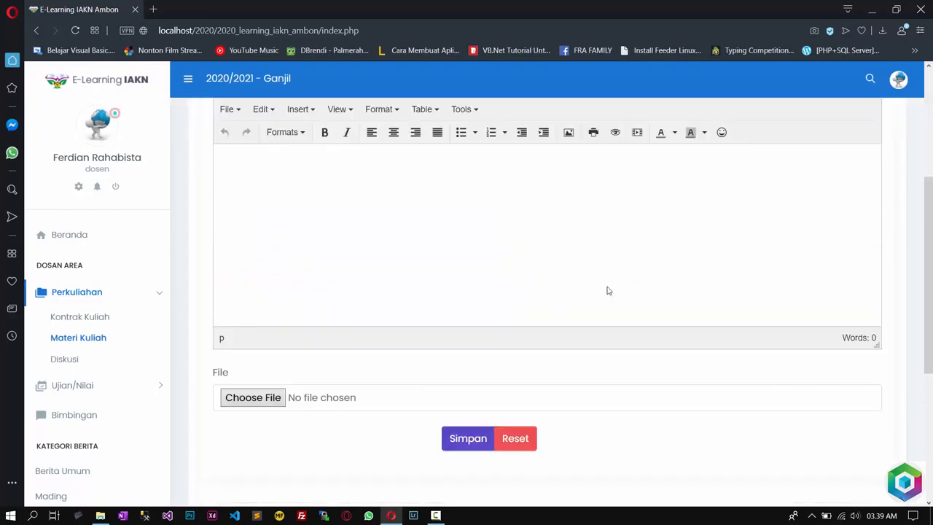
scroll(583, 301, up, 3)
scroll(583, 301, down, 5)
scroll(583, 301, up, 6)
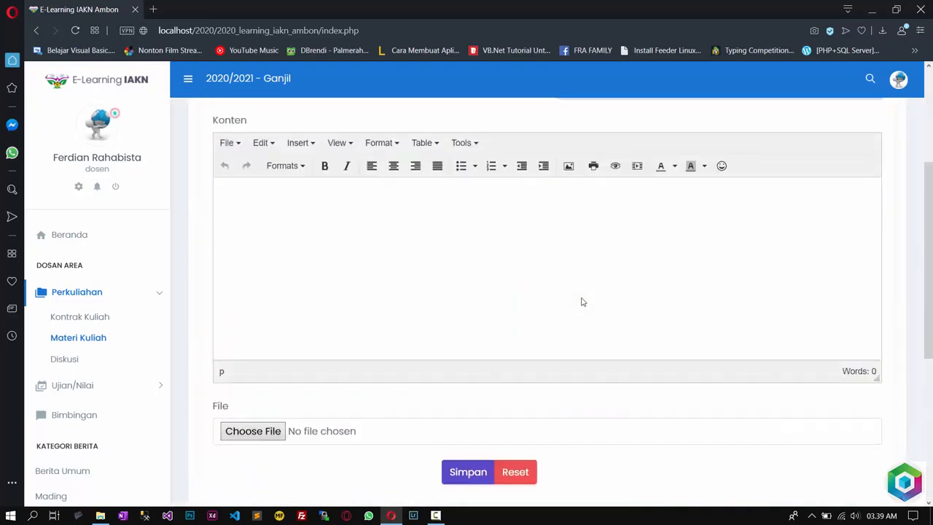
scroll(582, 301, down, 5)
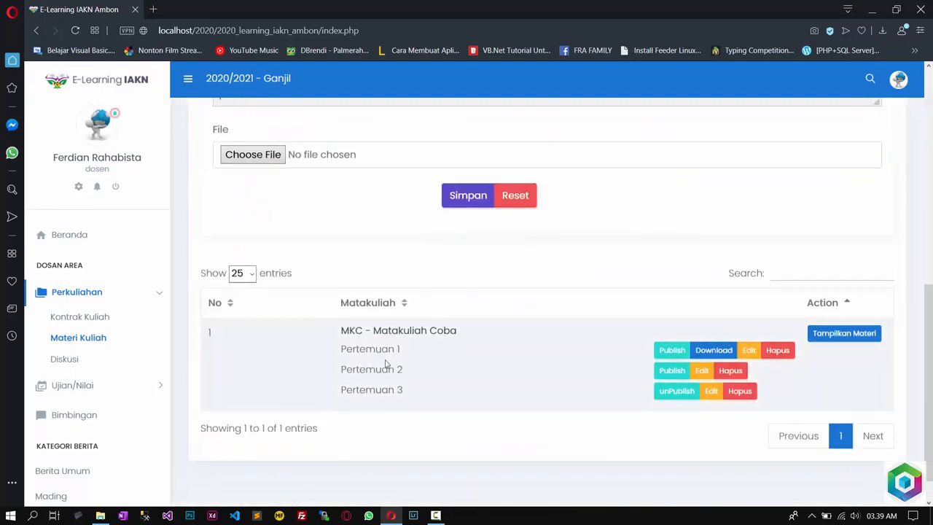
Enter "Pertemuan 4" as the title of the new lecture material
scroll(396, 372, up, 6)
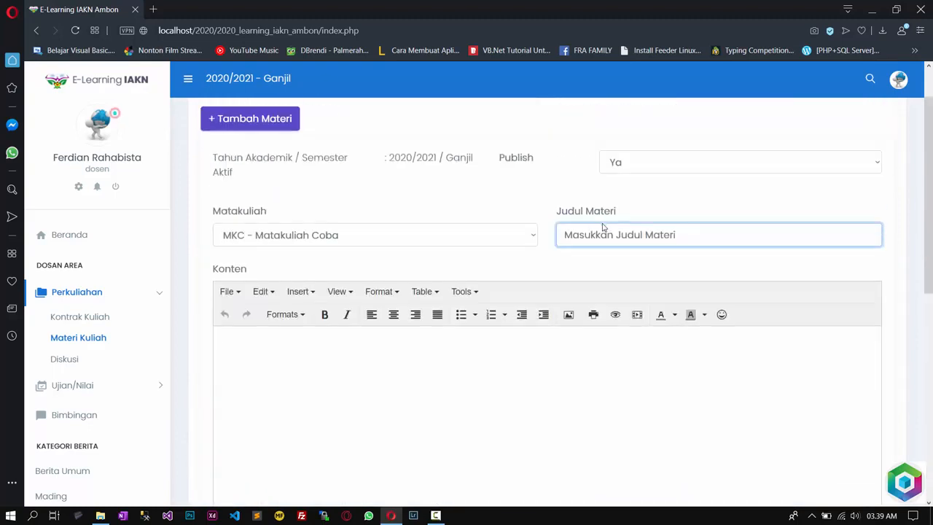
text(Pertemu)
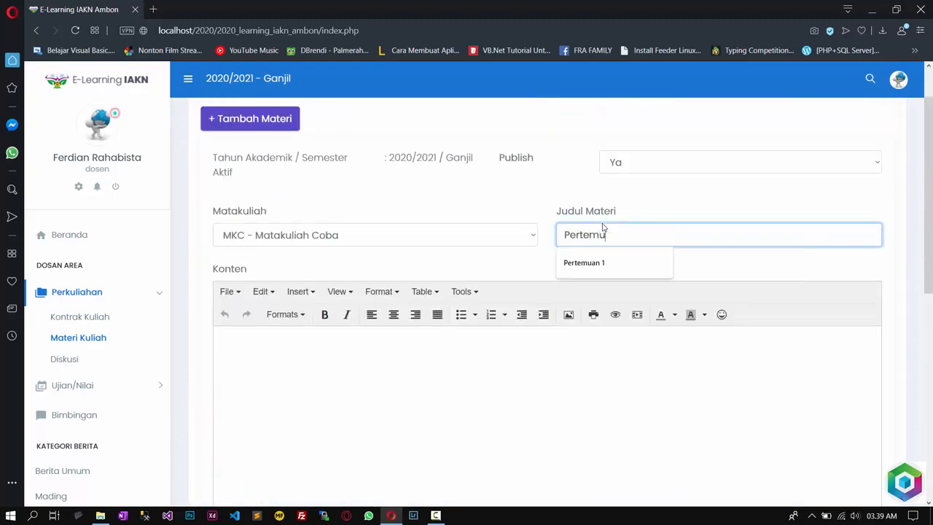
text(an 4)
Fill the material's content with placeholder text beginning "as dasd asd asd" and ending "asdsa", and save the material
click(355, 422)
text(as)
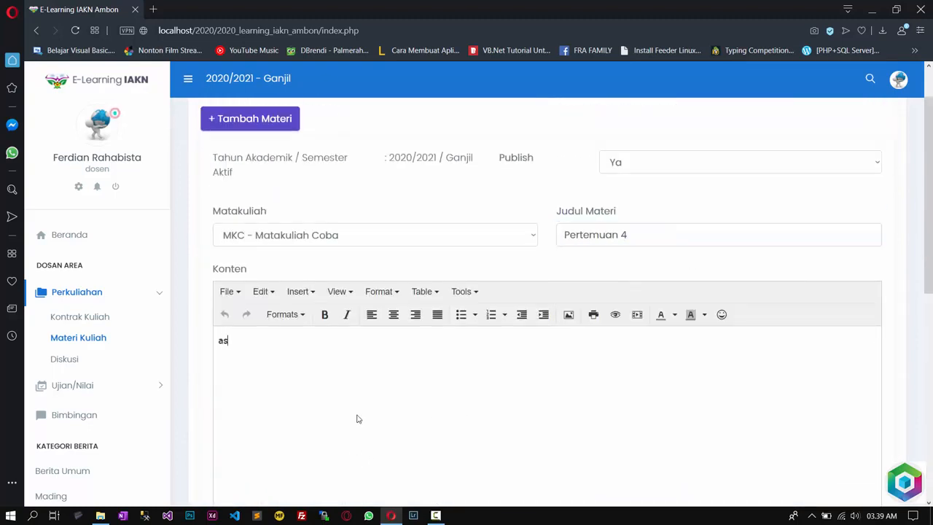
text( dasd asd asd asd asd asd asd asd asd as dasd asd asd as)
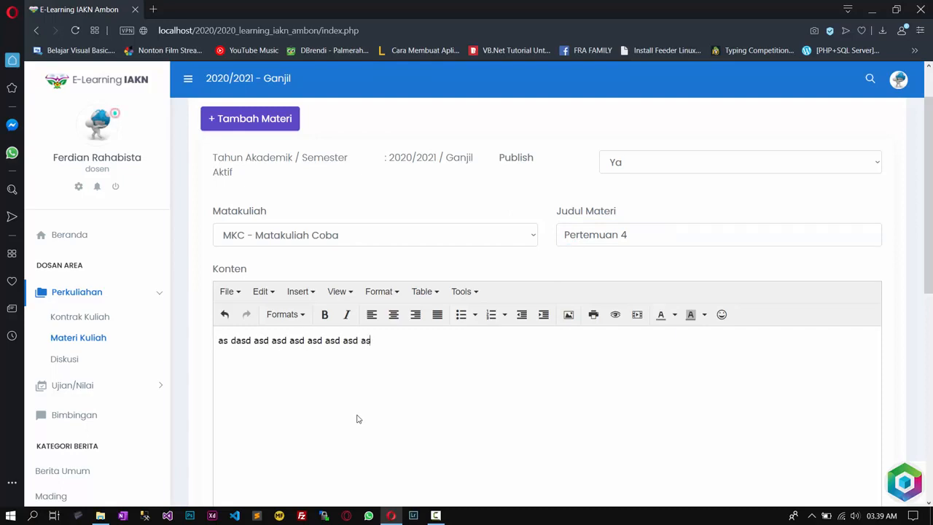
scroll(358, 420, down, 2)
text(d asdsa)
scroll(351, 406, down, 1)
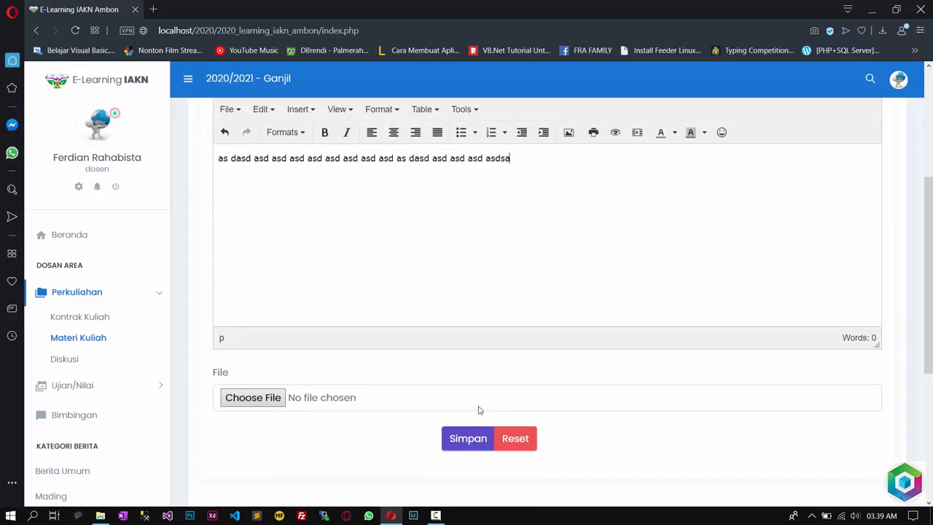
click(458, 438)
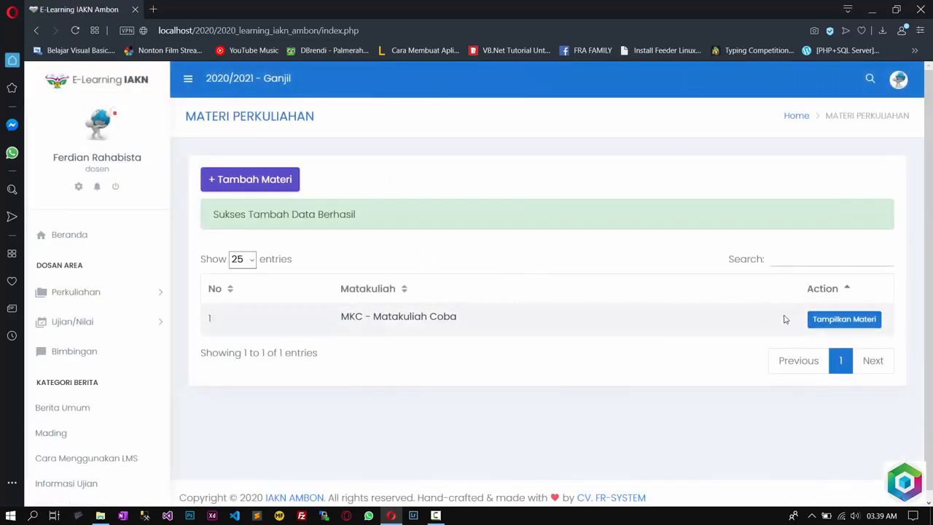
Display the materials of MKC - Matakuliah Coba and review the list of Pertemuan entries
click(823, 318)
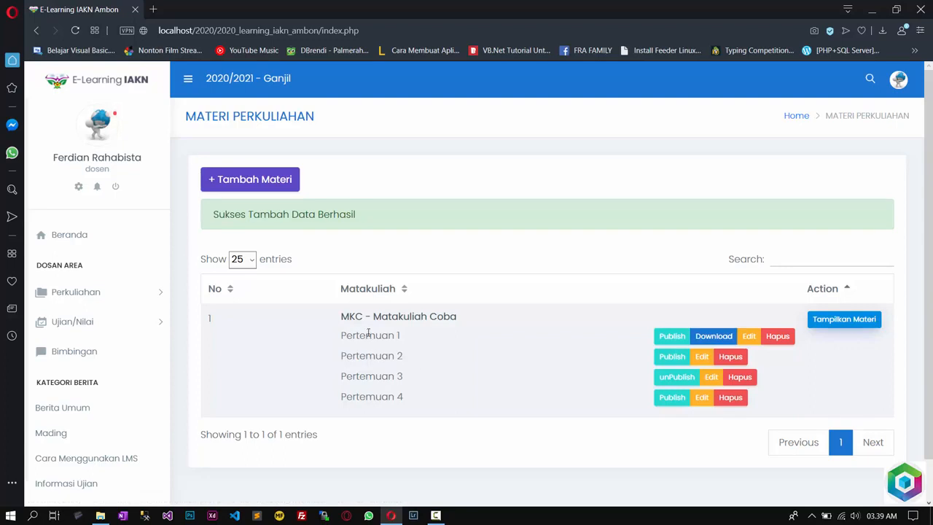
drag(367, 334, 406, 391)
click(419, 398)
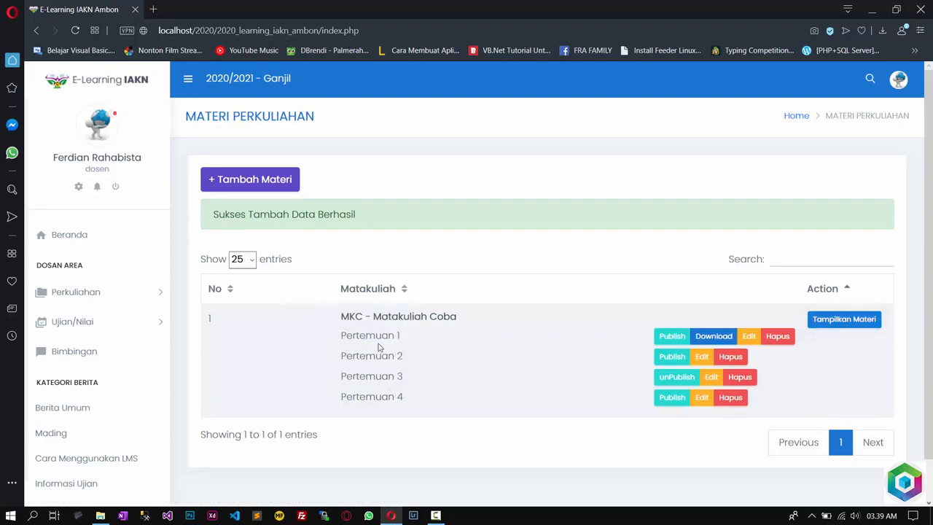
drag(349, 336, 398, 396)
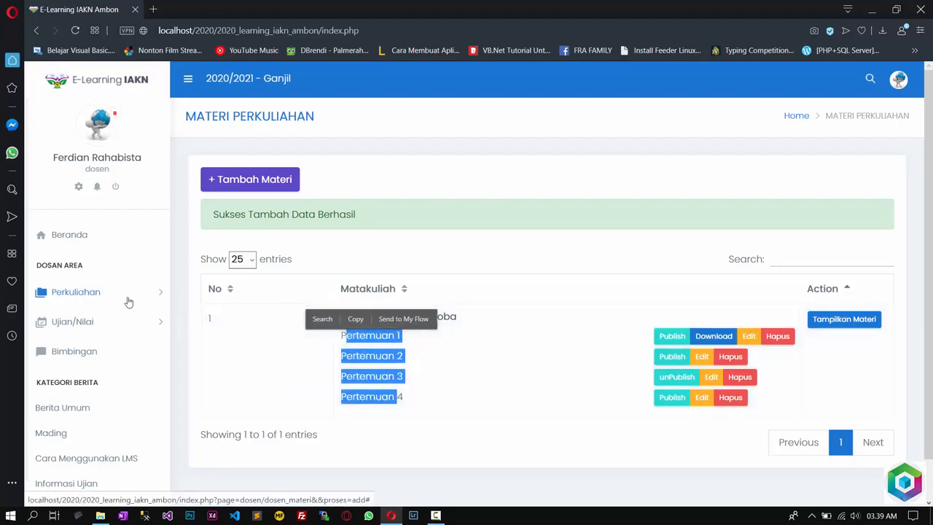
Open the Kontrak Kuliah page and check the classes listed for MKC - Matakuliah Coba
click(130, 299)
click(102, 321)
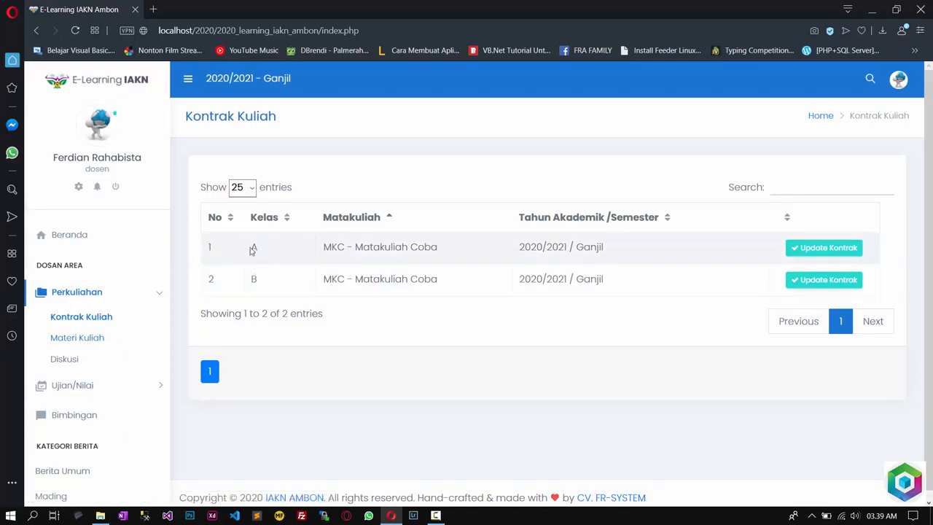
drag(252, 248, 254, 275)
click(146, 329)
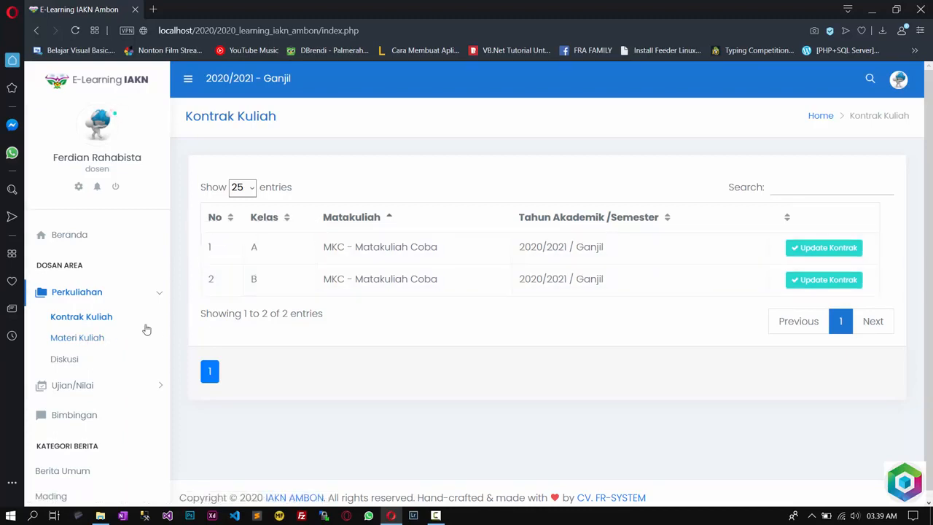
Return to the Materi Kuliah page, display the course's materials, and open the new material form to review its file field
click(84, 340)
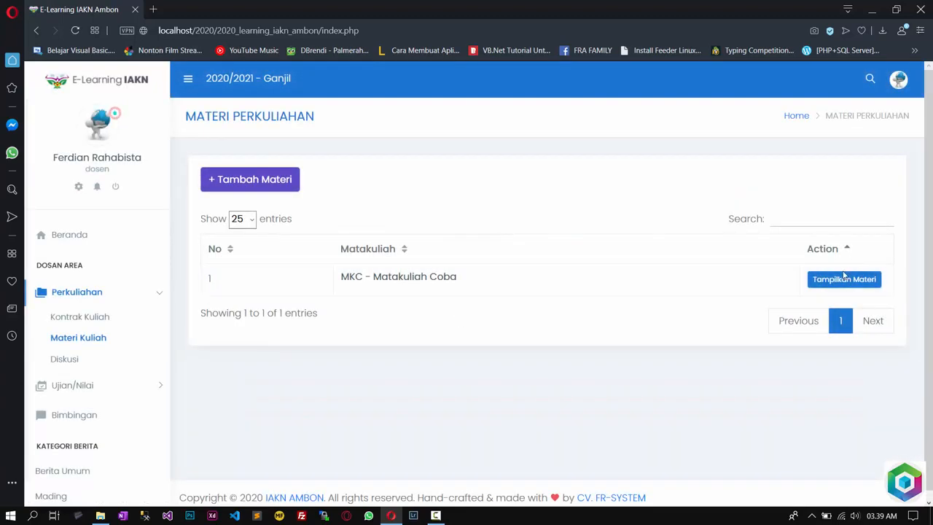
click(840, 277)
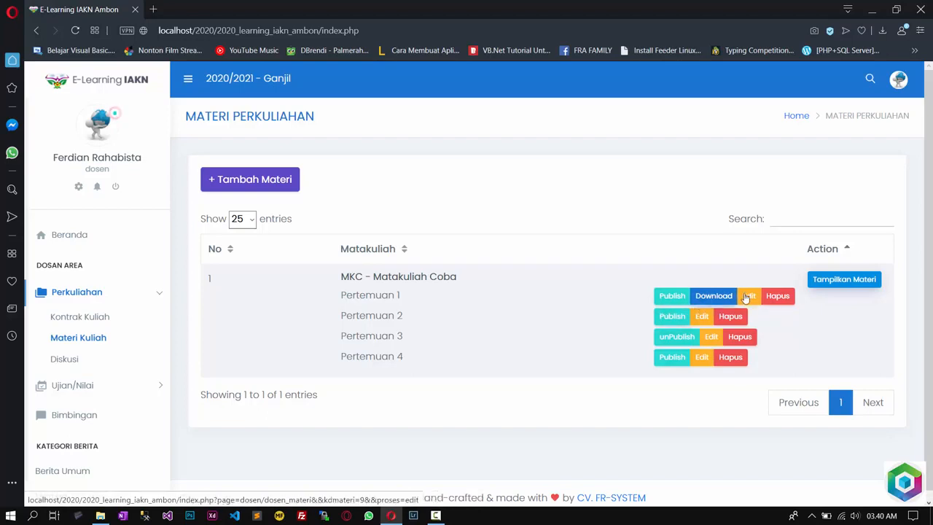
click(283, 179)
scroll(328, 310, down, 5)
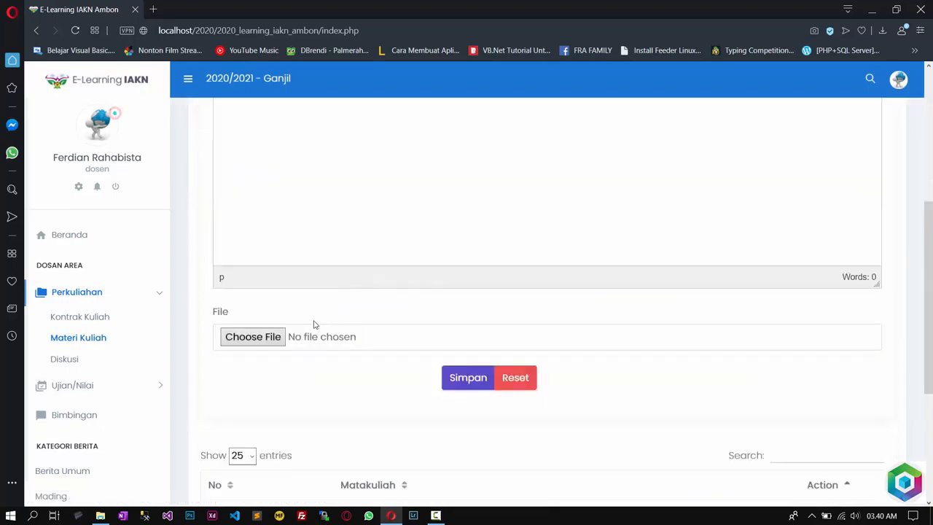
scroll(266, 344, down, 4)
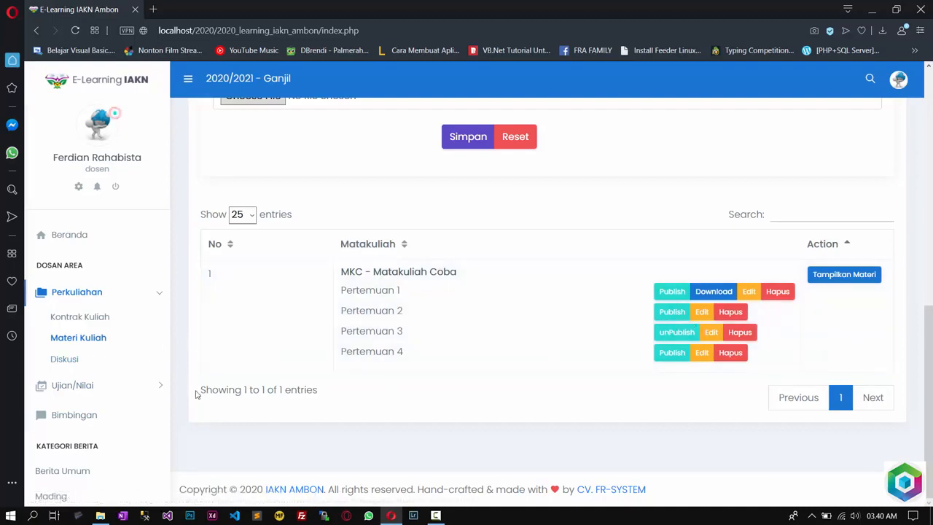
Open the class A discussions of MKC - Matakuliah Coba and review the Modul 1 discussion's video, replies and grades
click(151, 360)
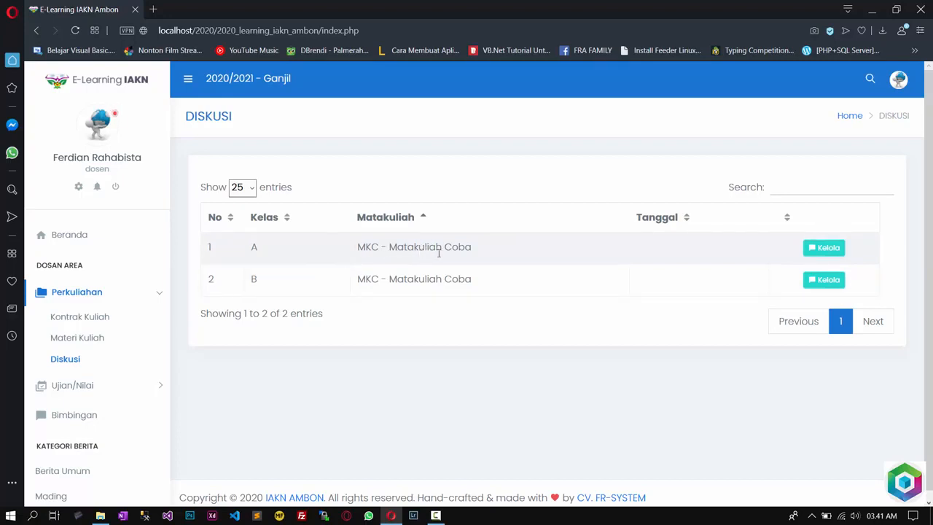
click(814, 251)
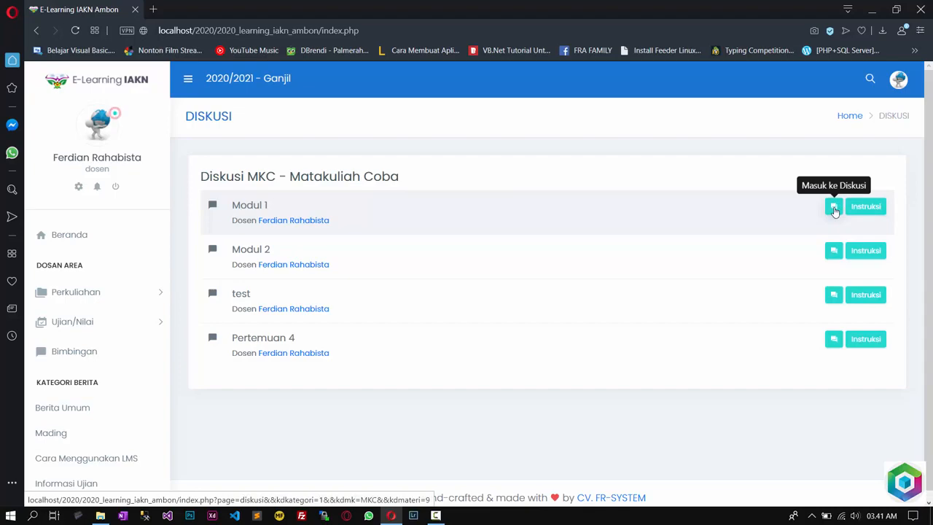
click(835, 210)
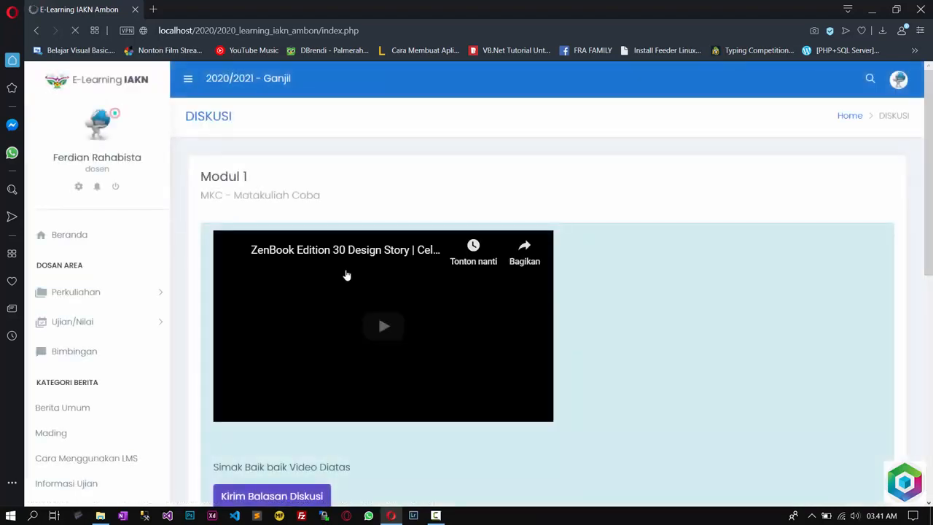
scroll(585, 267, down, 7)
scroll(589, 277, up, 3)
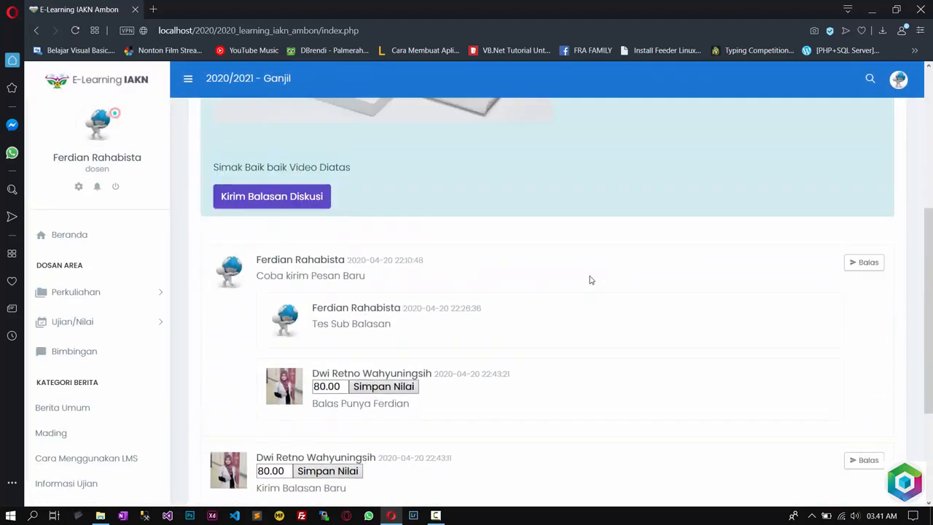
scroll(576, 275, up, 3)
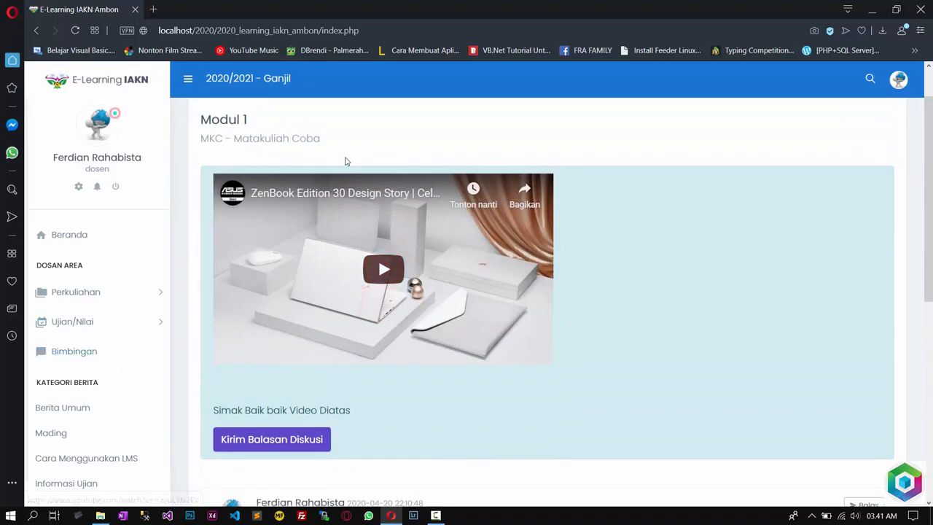
scroll(479, 246, up, 1)
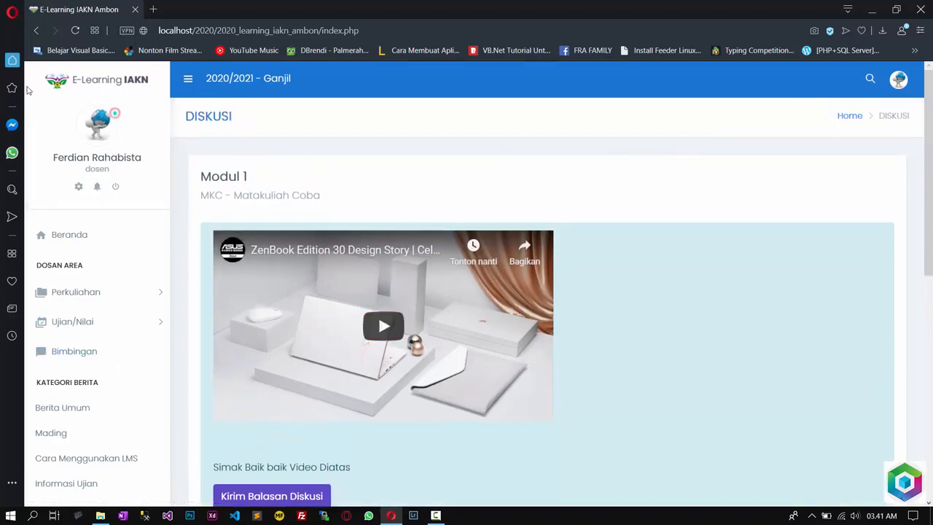
Return to the discussion list, open the instruction editor for Modul 1, and review its embedded video and text
click(36, 30)
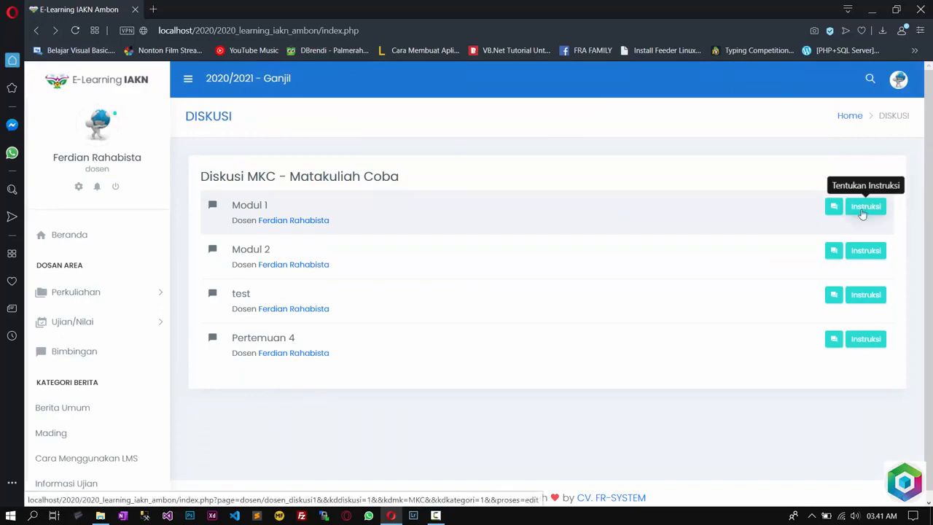
click(864, 208)
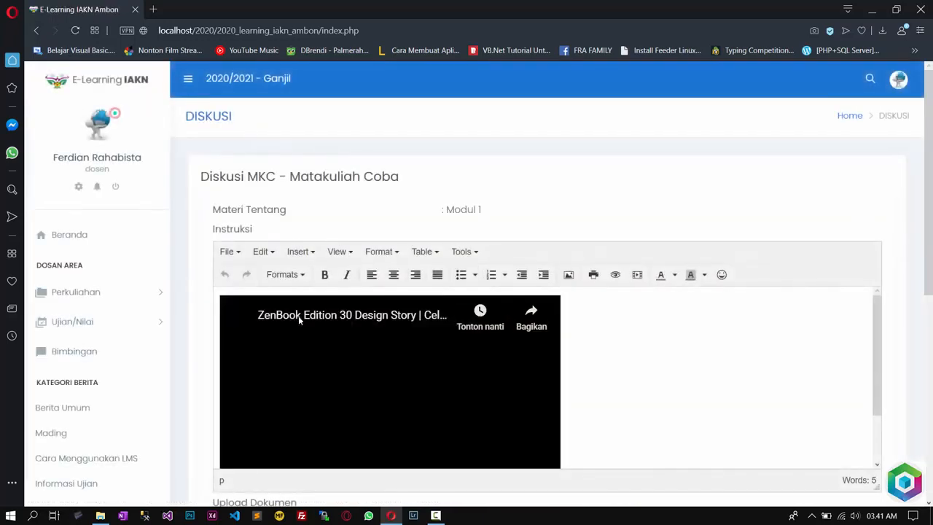
scroll(652, 231, down, 5)
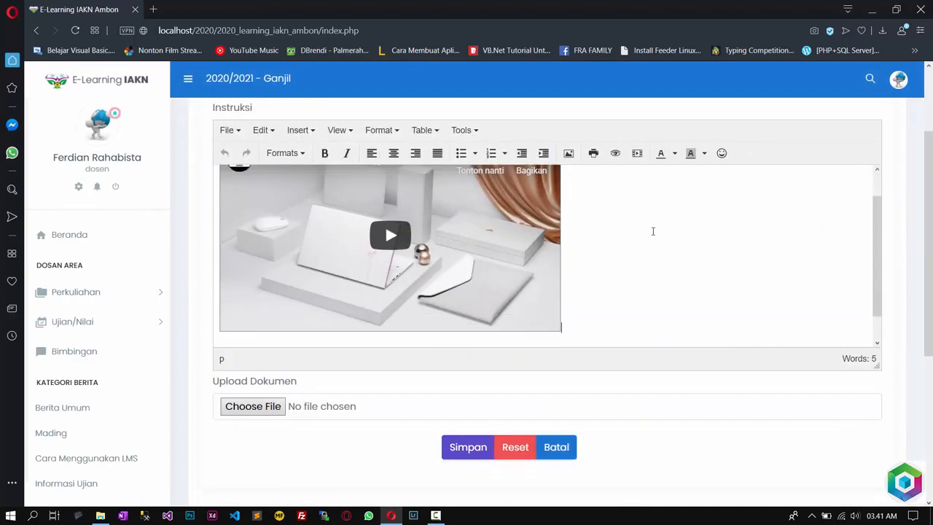
click(654, 232)
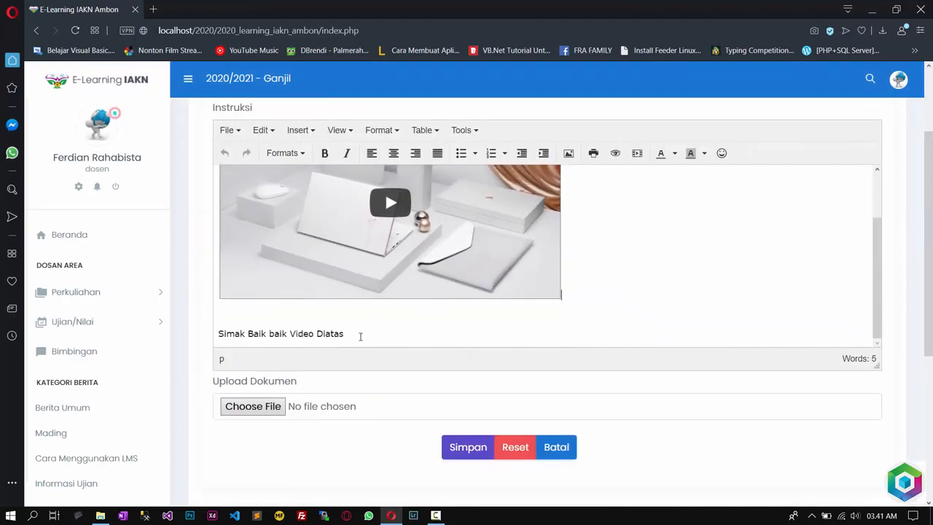
scroll(500, 323, up, 2)
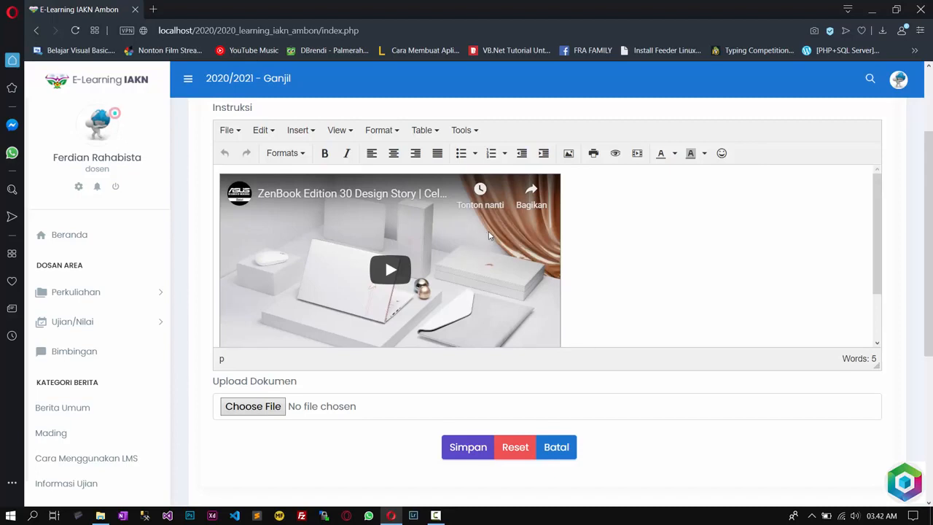
Start inserting media into the Modul 1 instruction and ready the embed code field for input
click(342, 133)
mouse_move(306, 139)
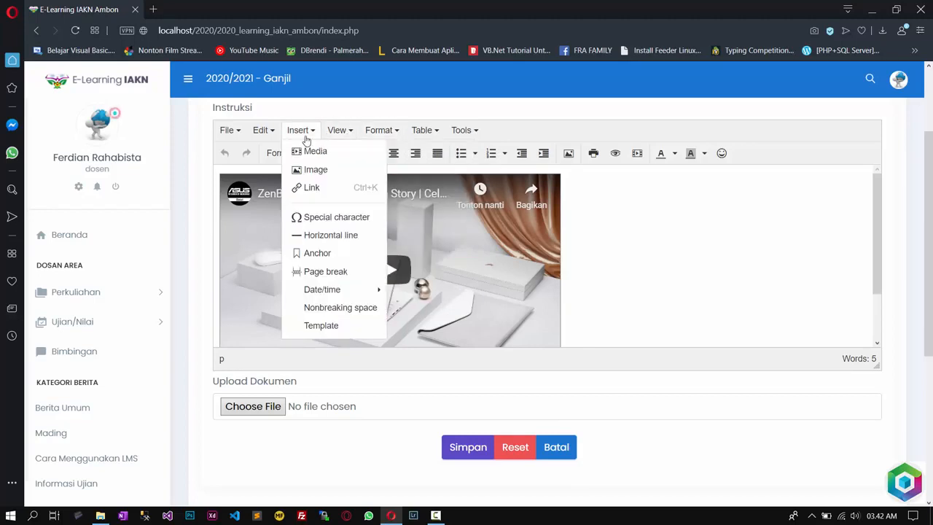
click(320, 152)
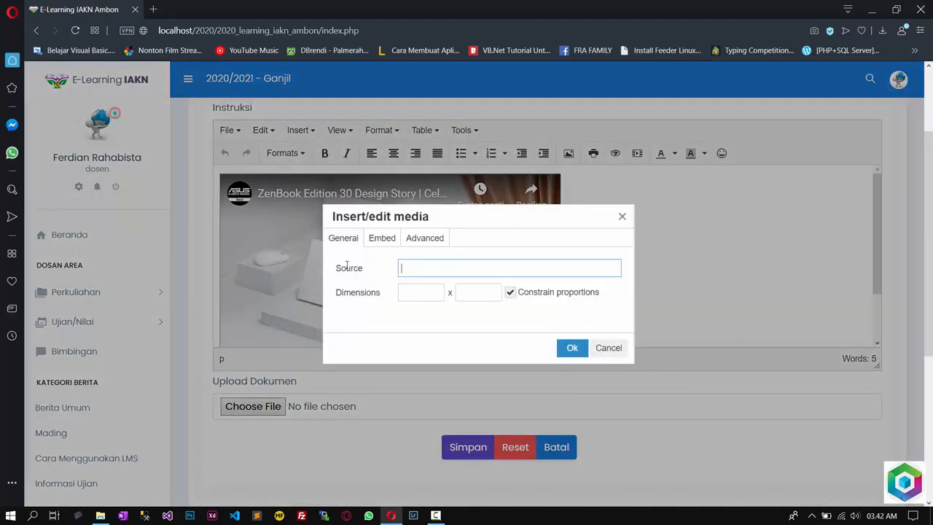
click(381, 241)
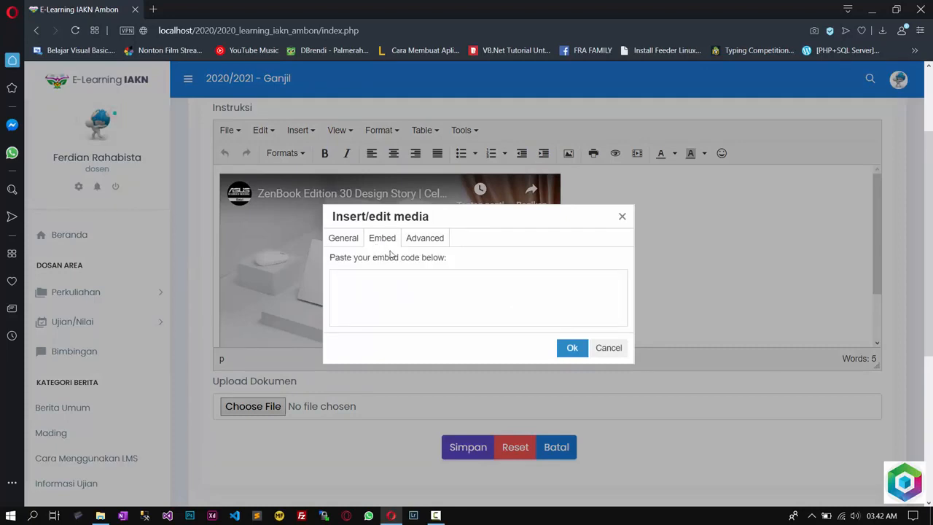
click(377, 297)
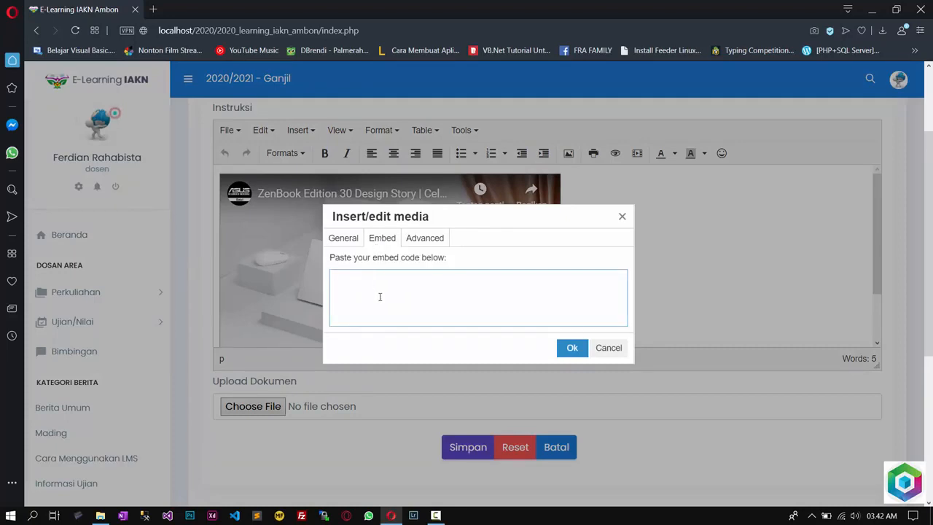
Open YouTube in a new browser tab, open "The Chainsmokers & Coldplay - Something Just Like This (cover by COLOR MUSIC)", and pause it
click(154, 9)
text(yo)
key(Return)
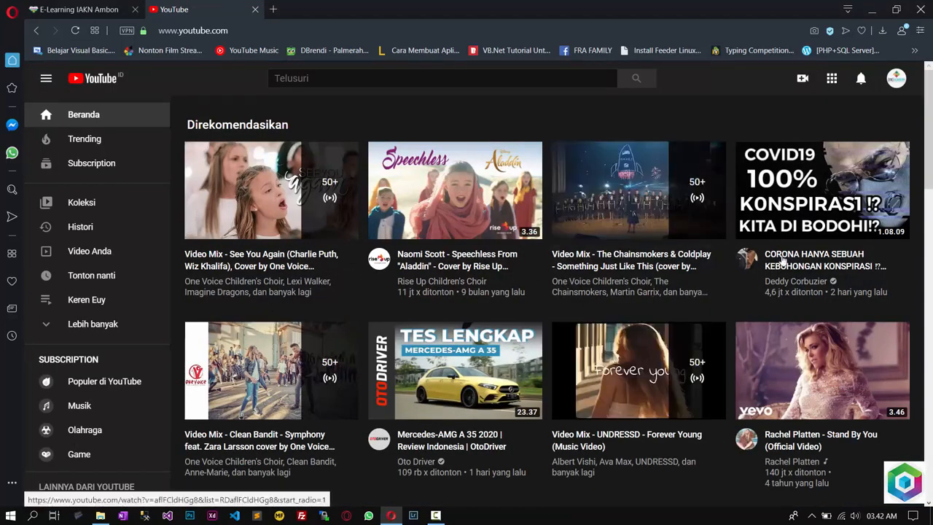
click(638, 268)
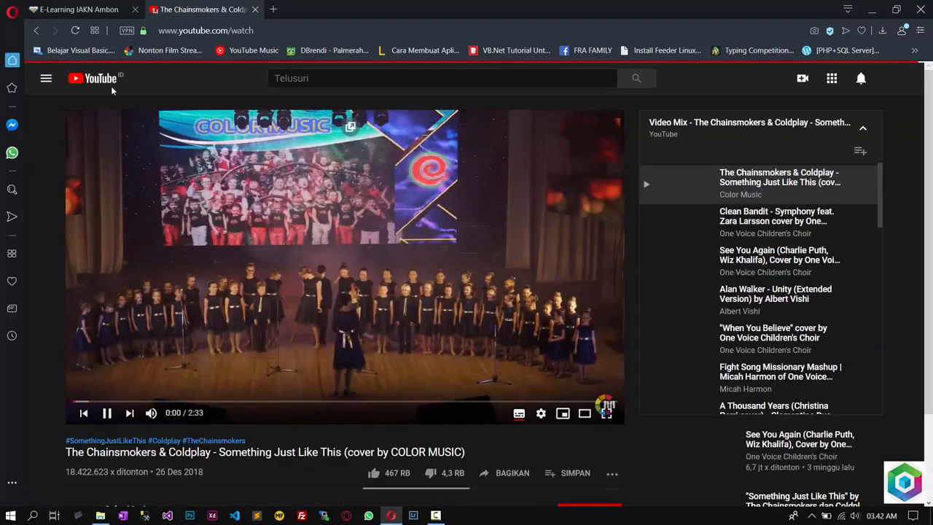
click(107, 414)
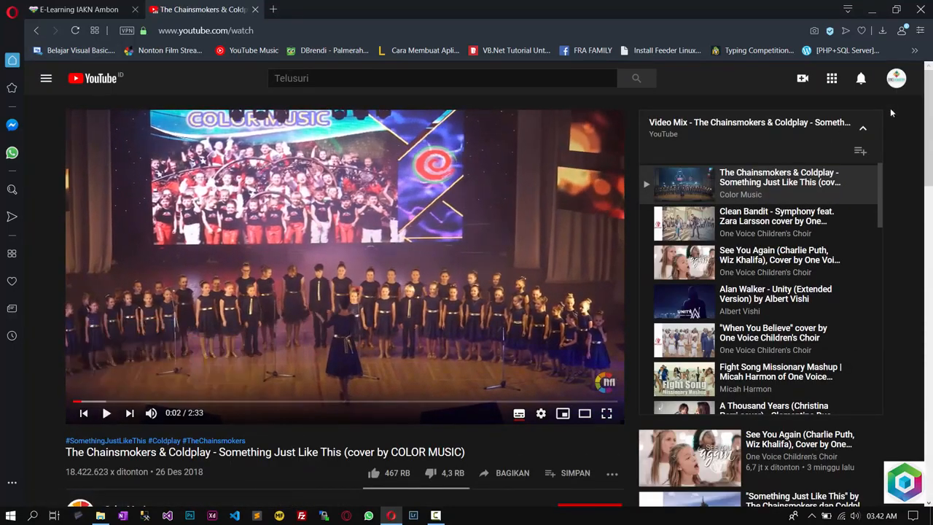
click(897, 78)
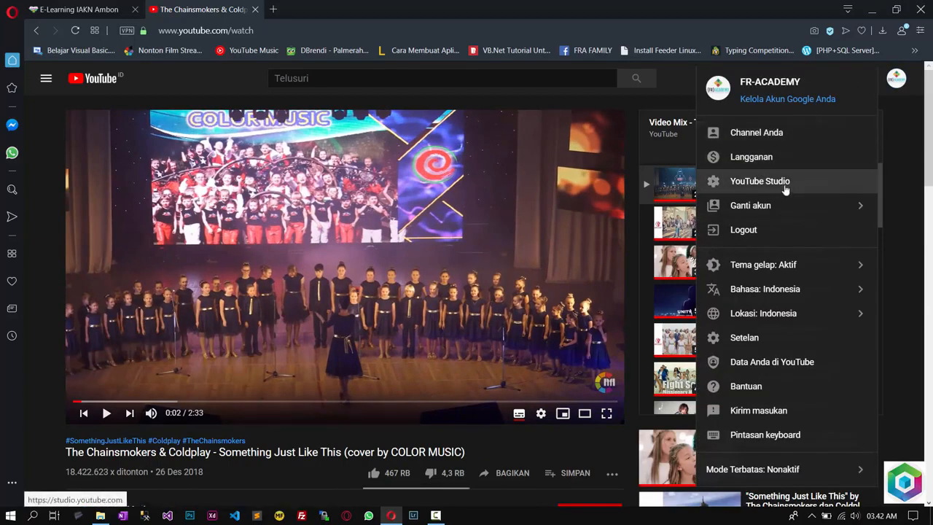
click(880, 117)
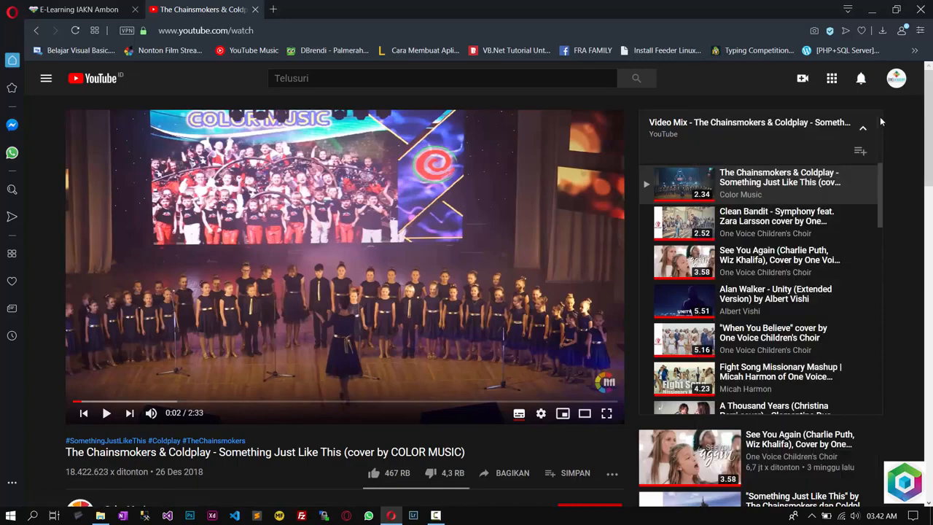
Open the signed-in account's FR-ACADEMY channel and list its uploaded videos
click(804, 82)
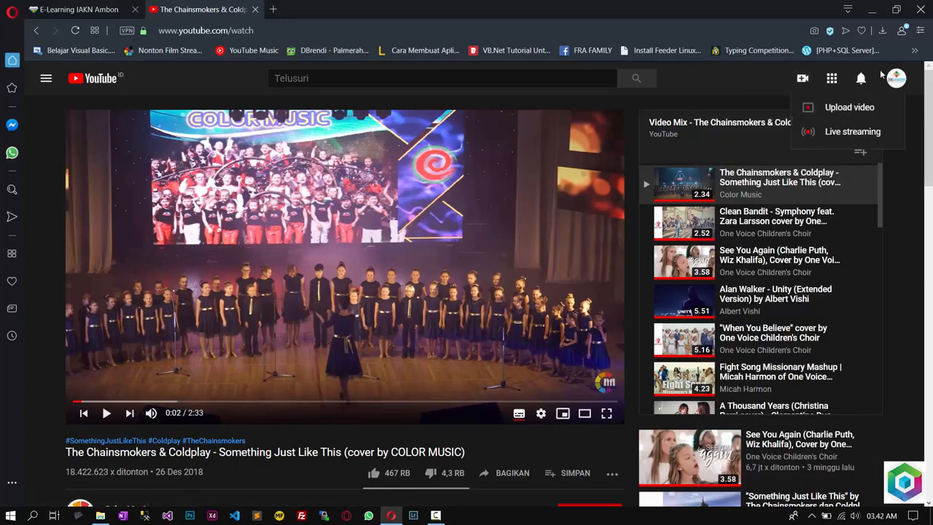
click(902, 78)
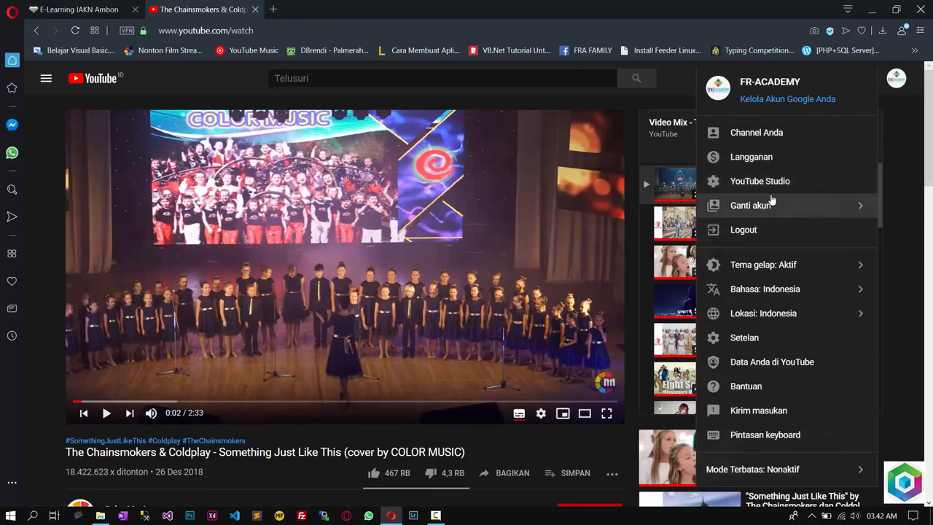
click(775, 141)
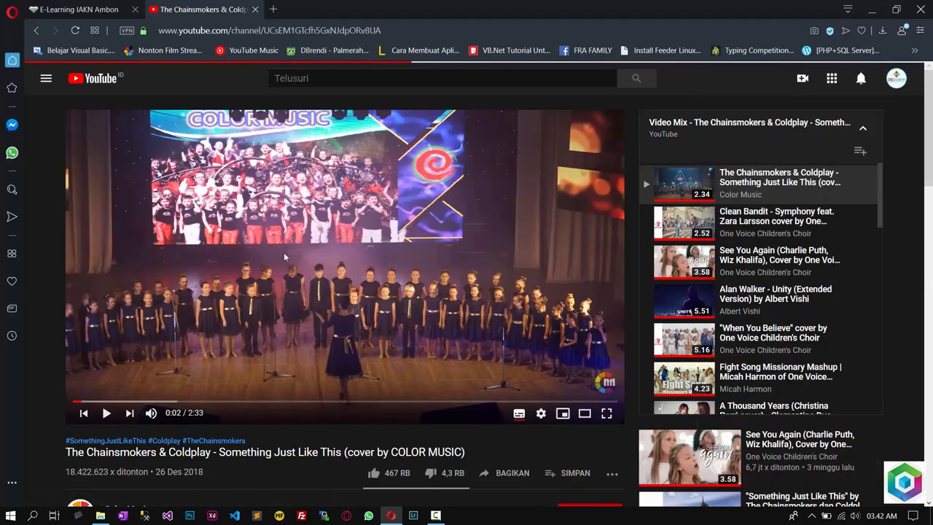
scroll(372, 308, down, 3)
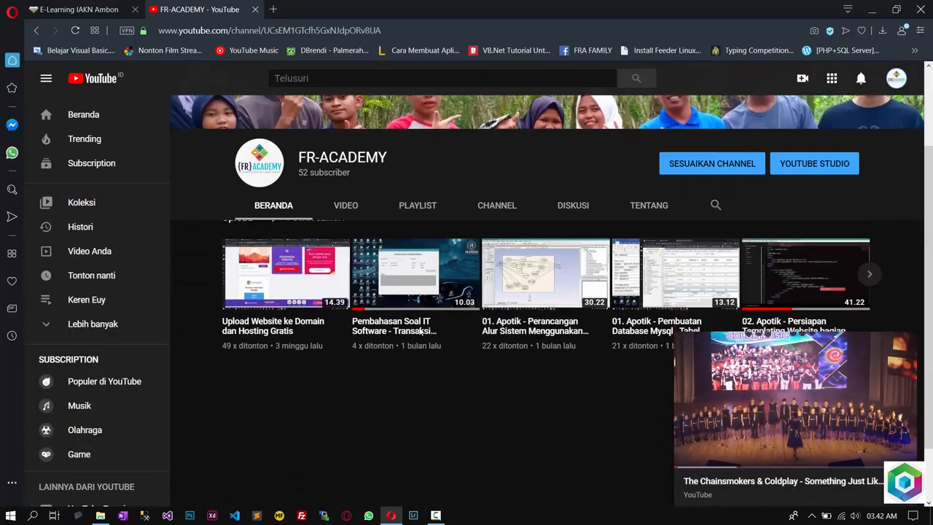
scroll(387, 278, up, 3)
click(344, 298)
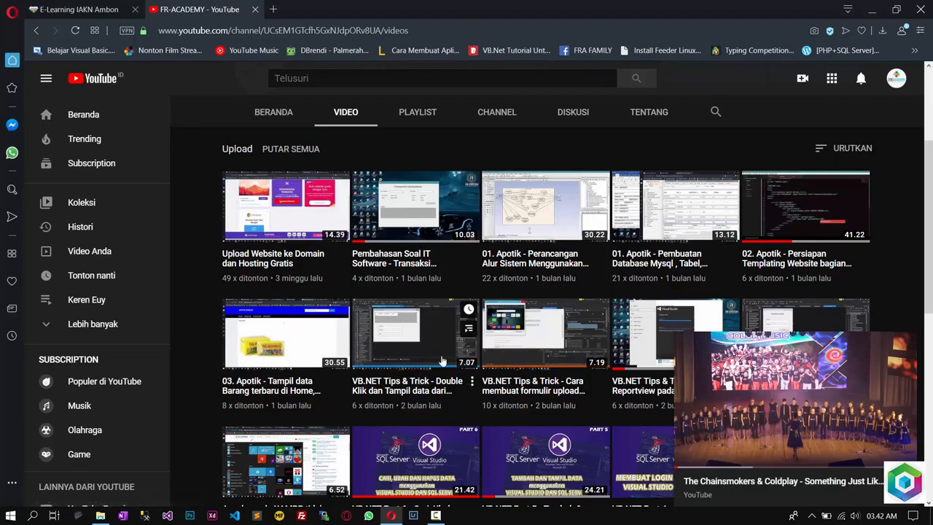
Open the channel's video "VB.NET Tips & Trick - Double Klik dan Tampil data dari Gridview ke Textbox" and pause it
click(472, 382)
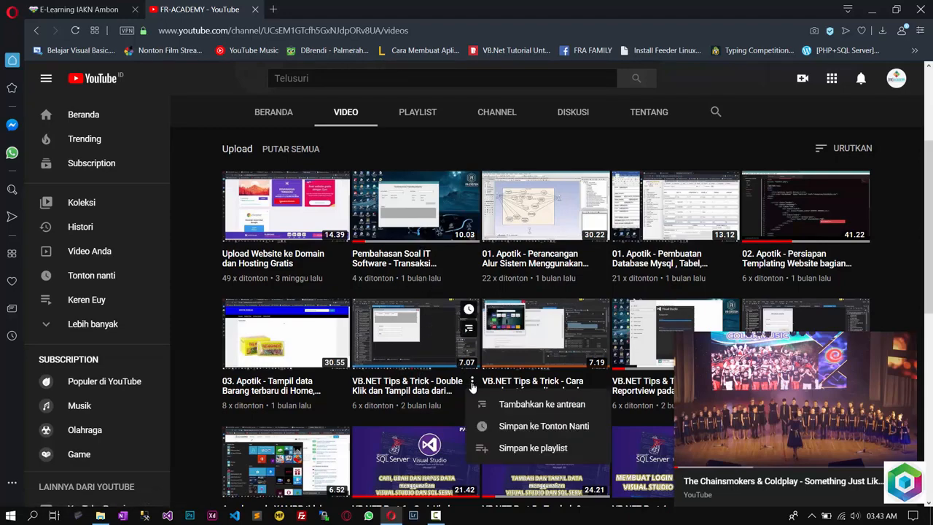
click(426, 344)
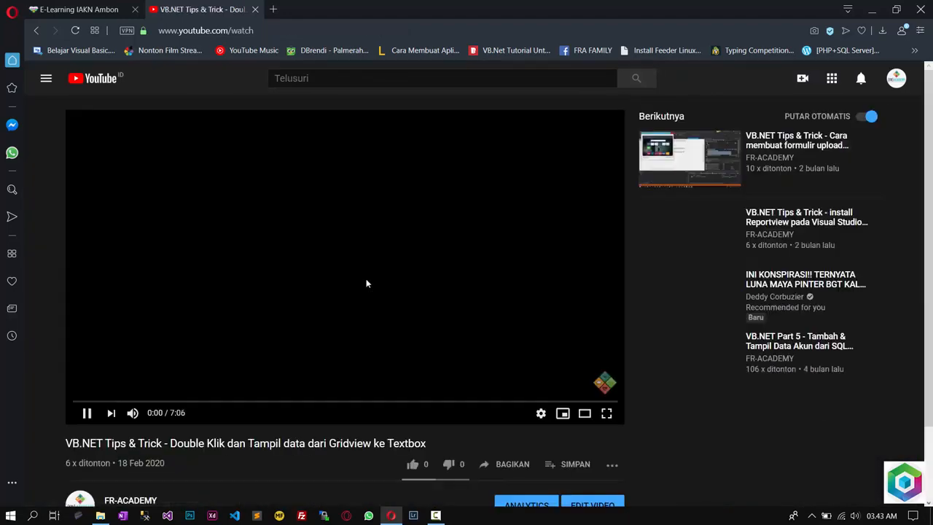
click(83, 415)
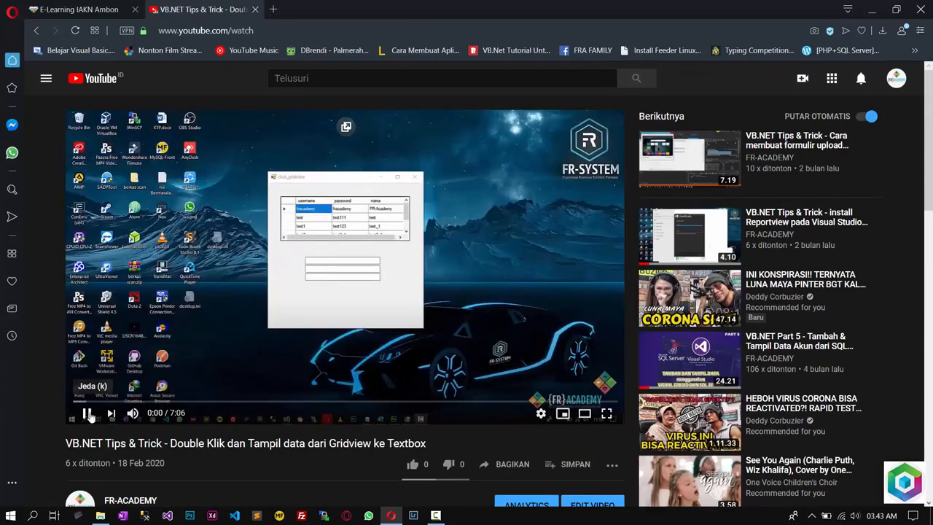
Open the VB.NET video's sharing options for embedding and copy its iframe embed code
scroll(549, 463, down, 2)
click(513, 349)
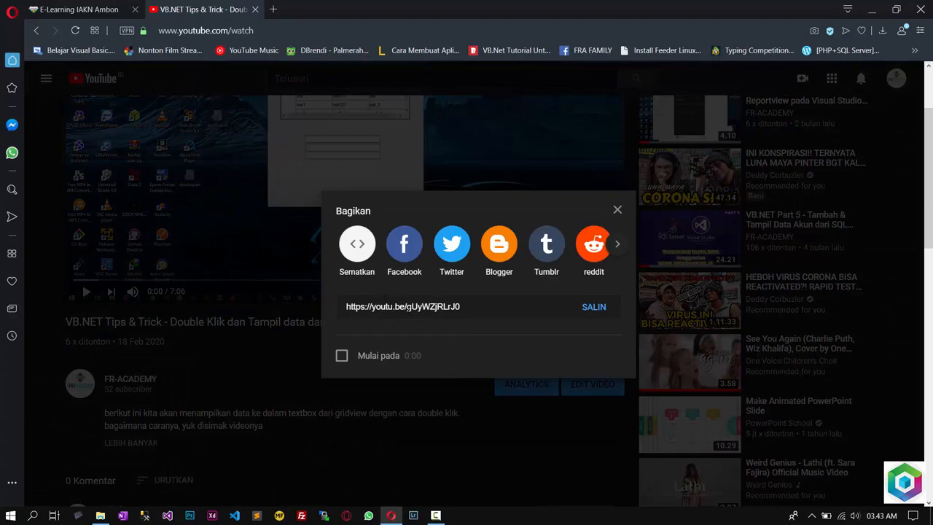
click(357, 248)
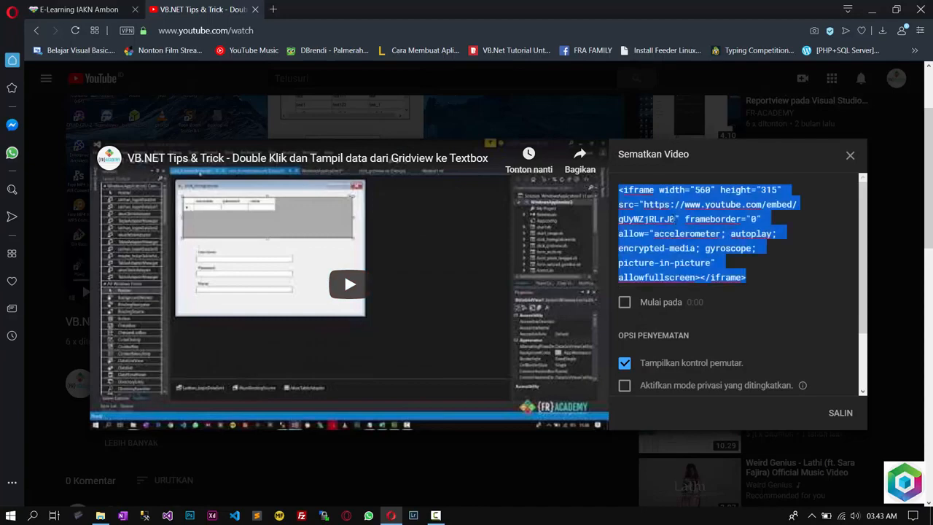
right_click(677, 218)
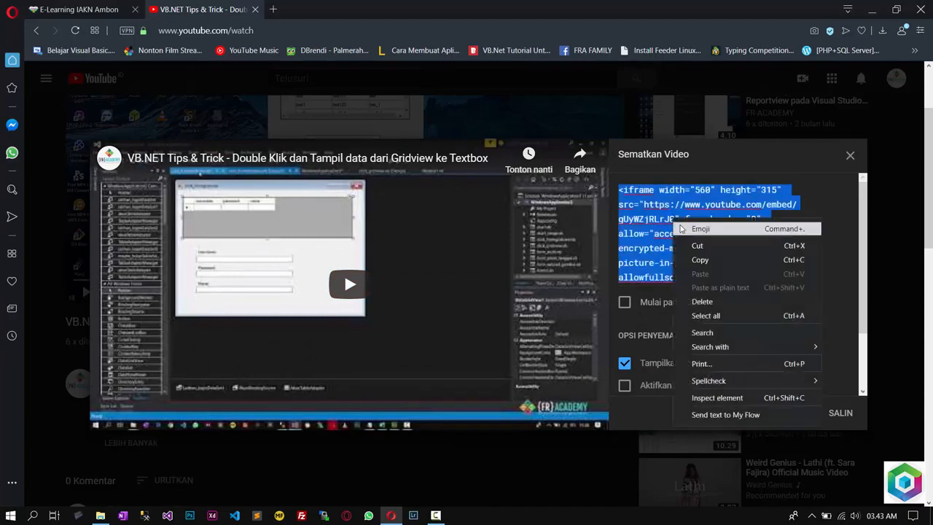
click(699, 258)
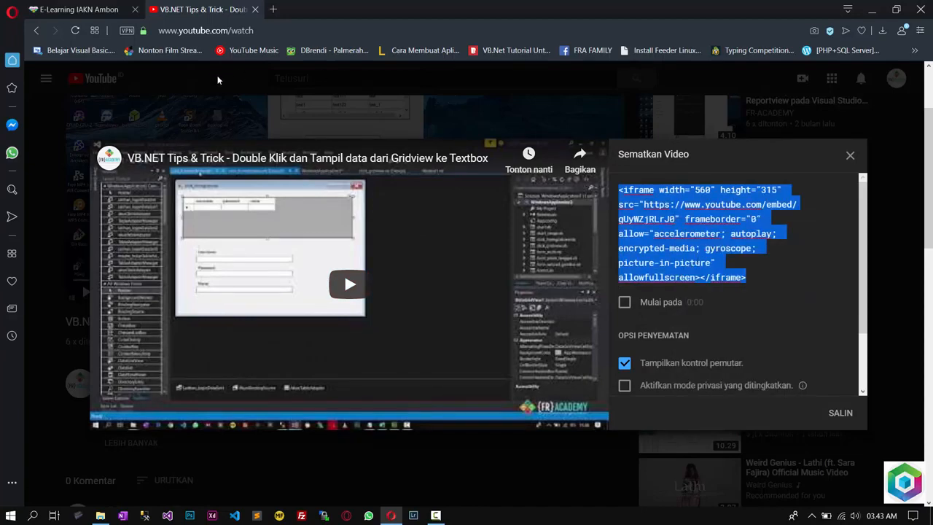
Return to the E-Learning IAKN Ambon site and insert the copied iframe code as embedded media in the Modul 1 instruction
click(76, 9)
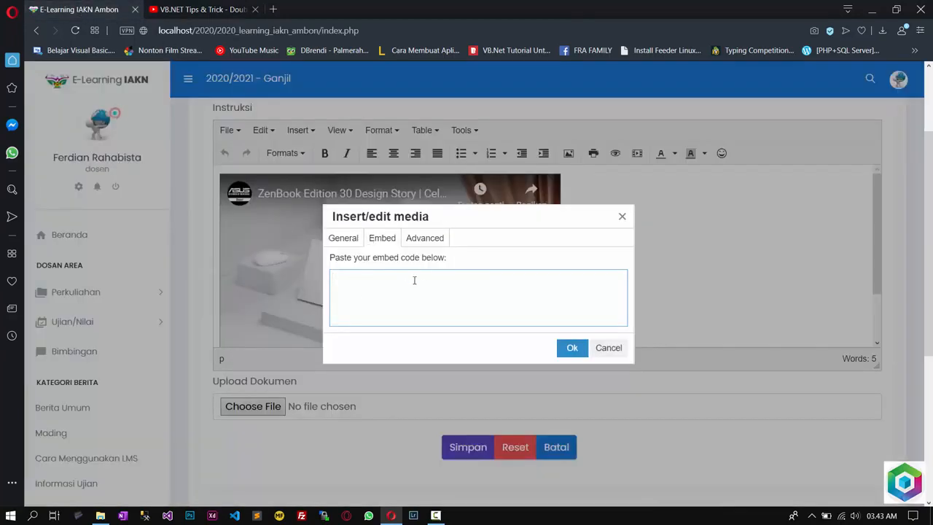
right_click(387, 287)
click(414, 375)
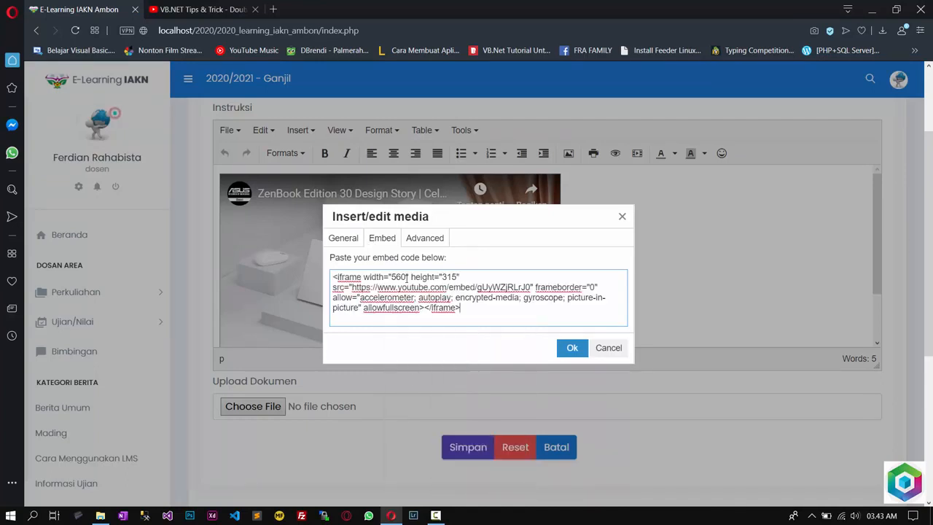
click(573, 348)
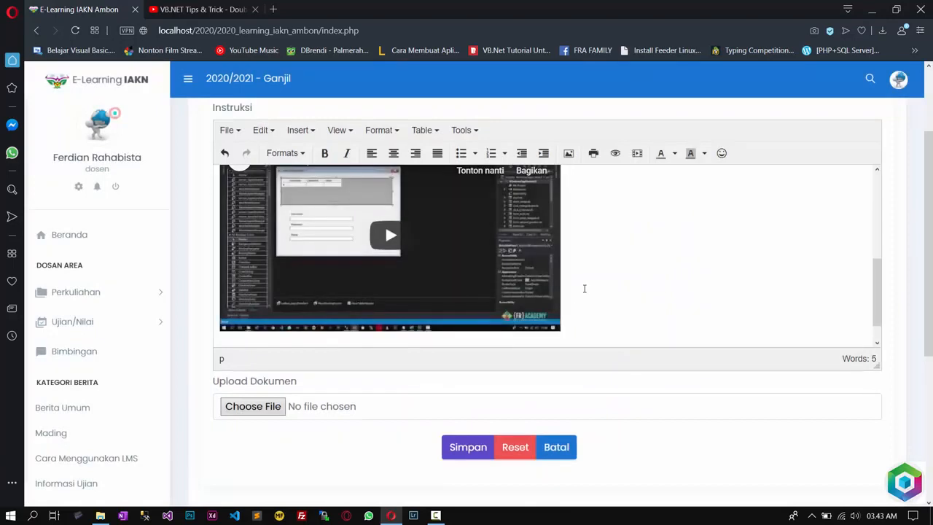
Check the embedded videos in the Modul 1 instruction and save it
scroll(585, 289, up, 2)
scroll(584, 289, down, 3)
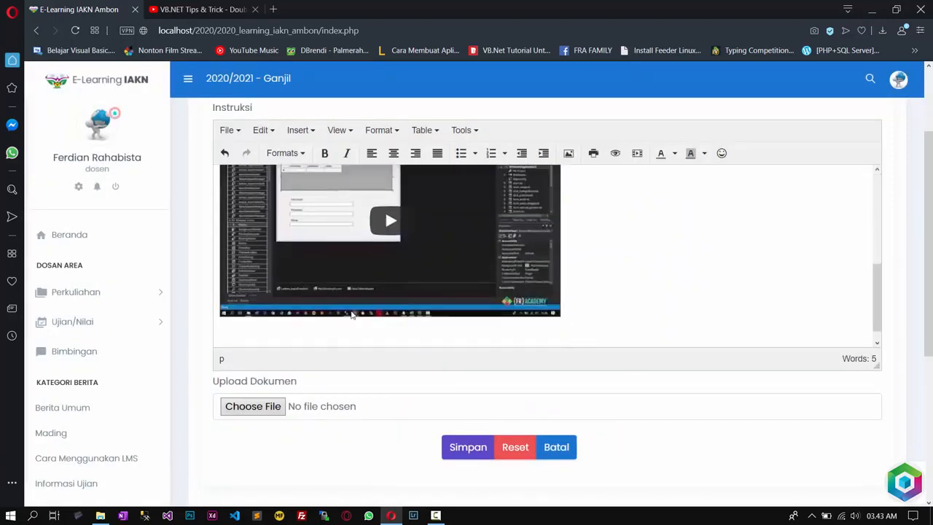
scroll(472, 245, up, 6)
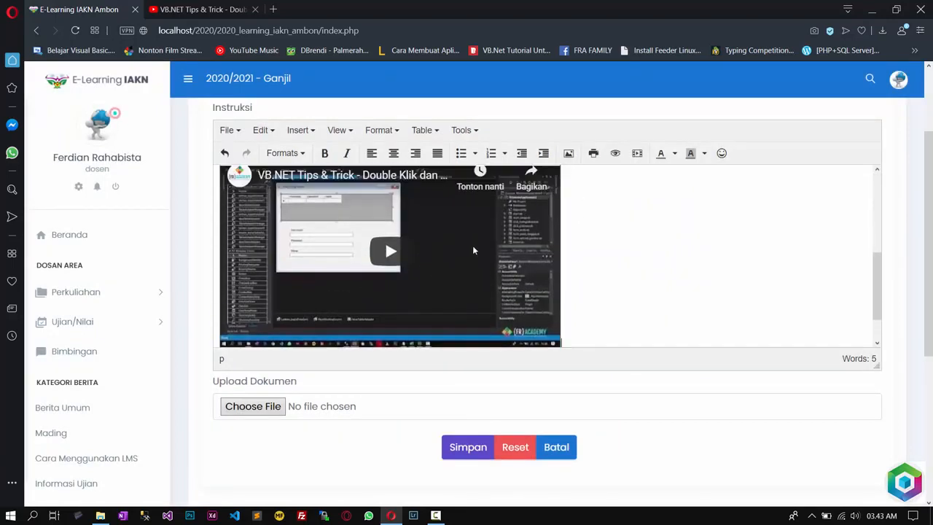
scroll(675, 271, down, 3)
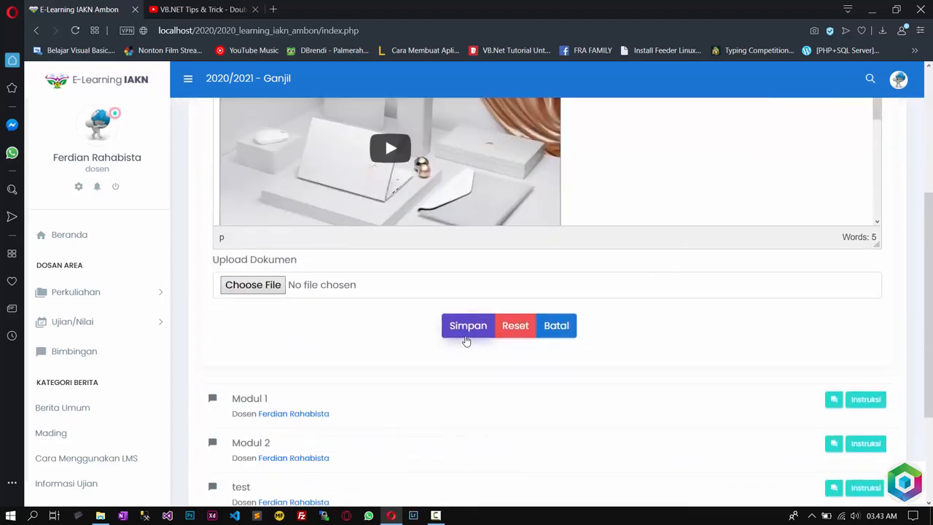
click(466, 341)
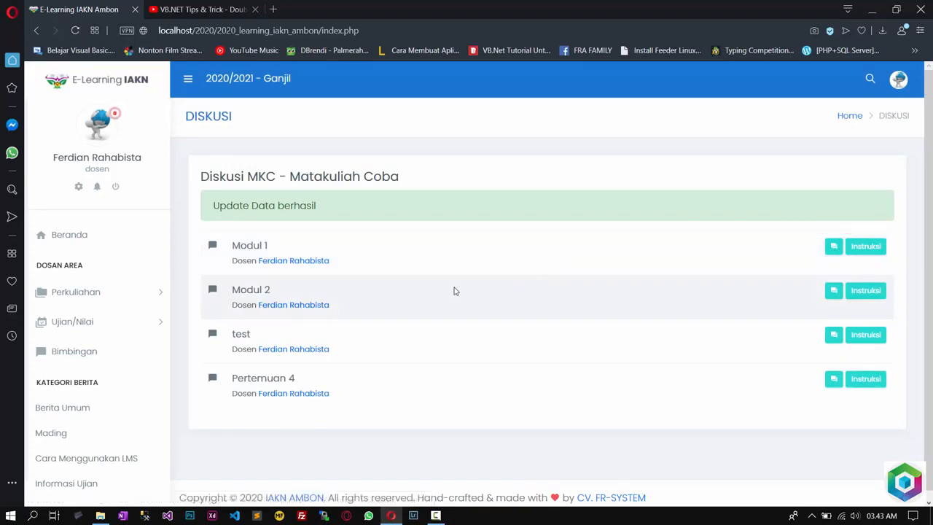
Enter the Modul 1 discussion and review its embedded videos, instruction text and replies
click(833, 248)
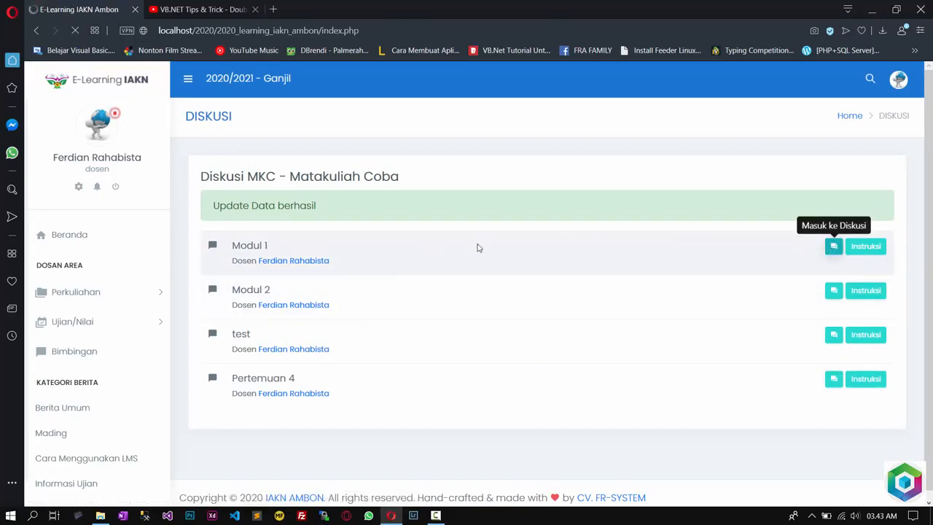
scroll(658, 256, down, 2)
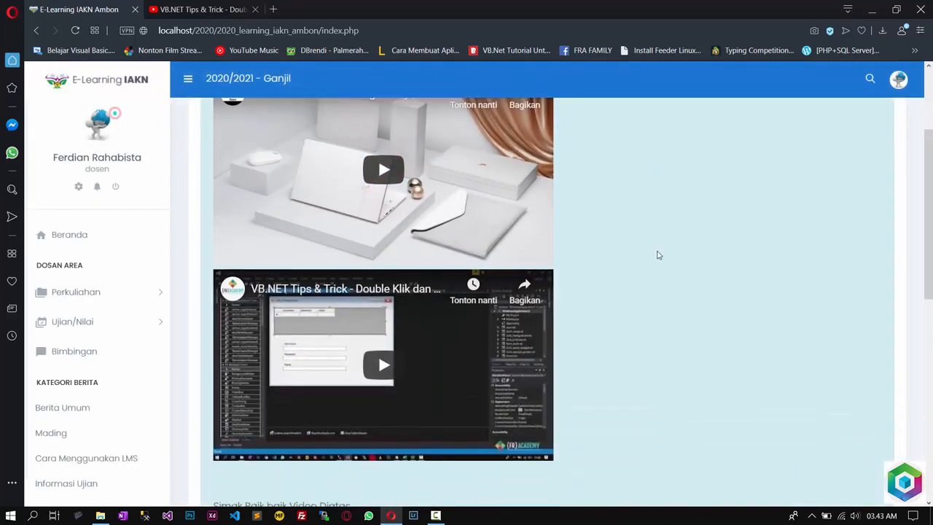
scroll(658, 256, up, 2)
scroll(534, 220, down, 2)
scroll(534, 221, down, 3)
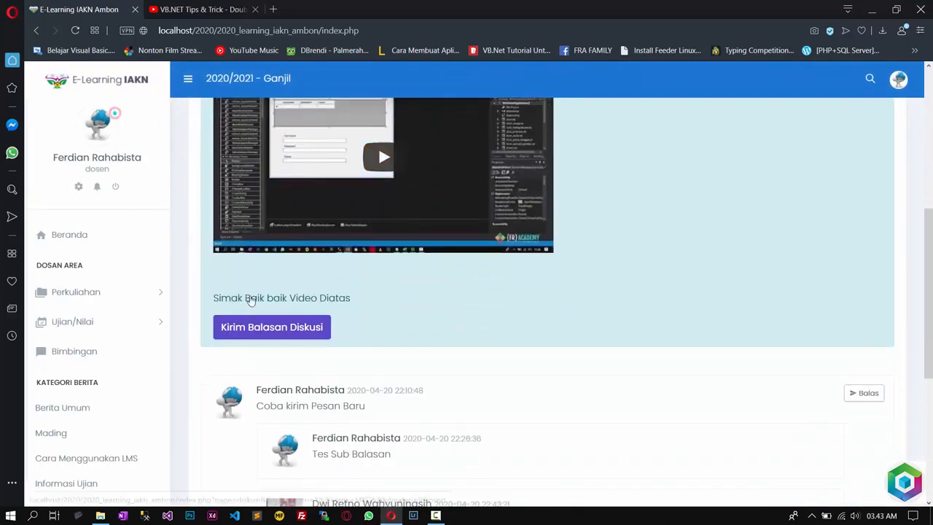
scroll(434, 245, up, 1)
scroll(435, 244, up, 3)
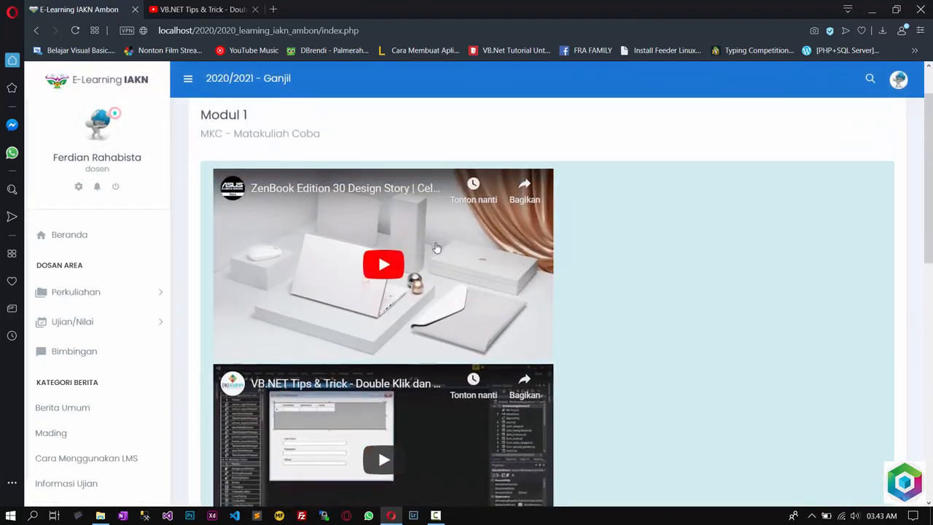
scroll(445, 255, down, 4)
scroll(453, 265, down, 2)
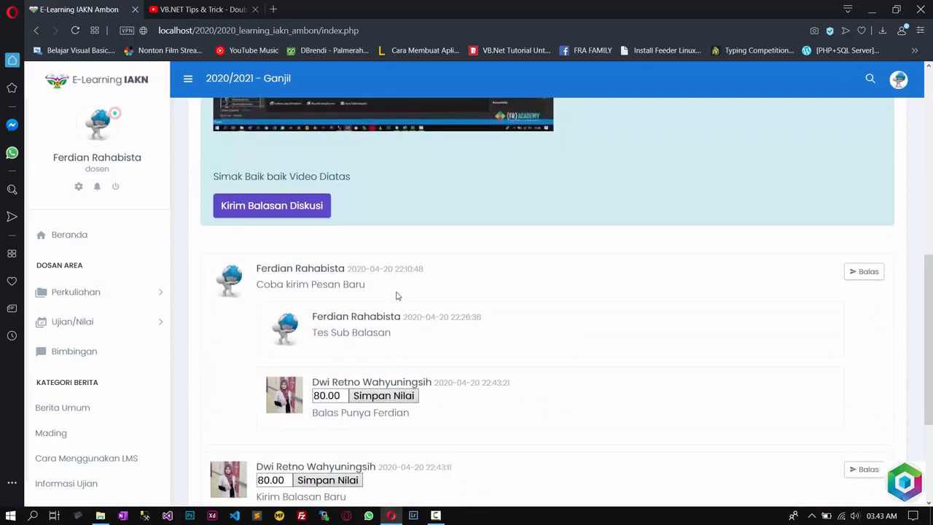
Set the grade of the student's sub-reply under "Coba kirim Pesan Baru" to 20 and save it
scroll(397, 295, down, 2)
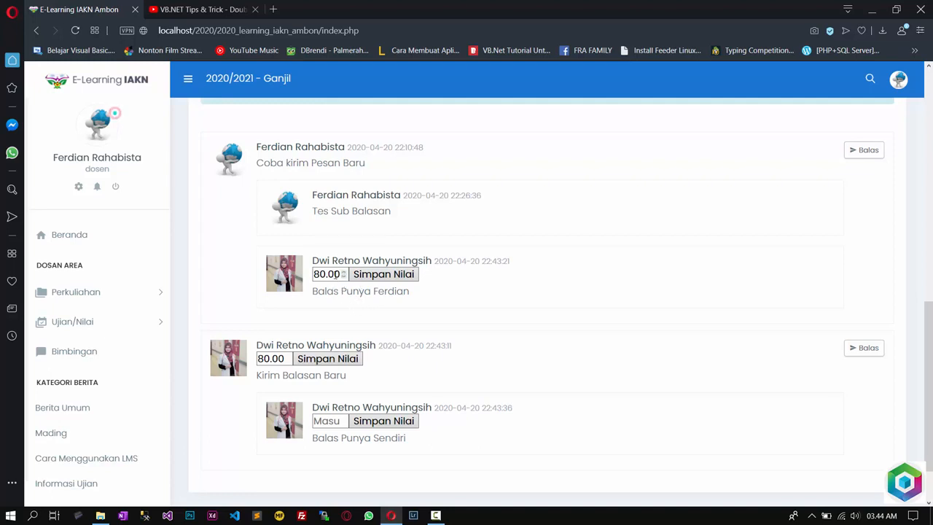
double_click(336, 274)
text(20)
click(376, 280)
Reply to the student's "Kirim Balasan Baru" post with "Balasan ada disini" and send the message
scroll(405, 315, down, 10)
scroll(503, 357, down, 1)
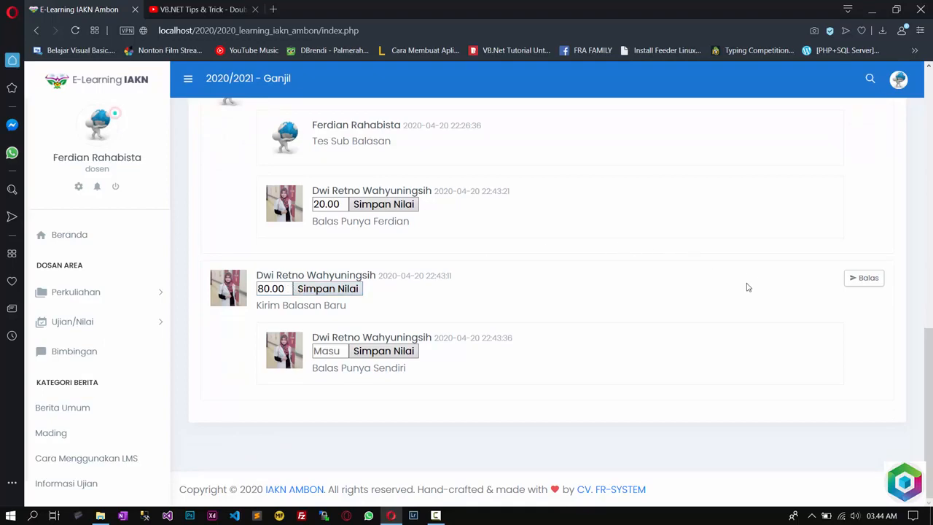
click(862, 279)
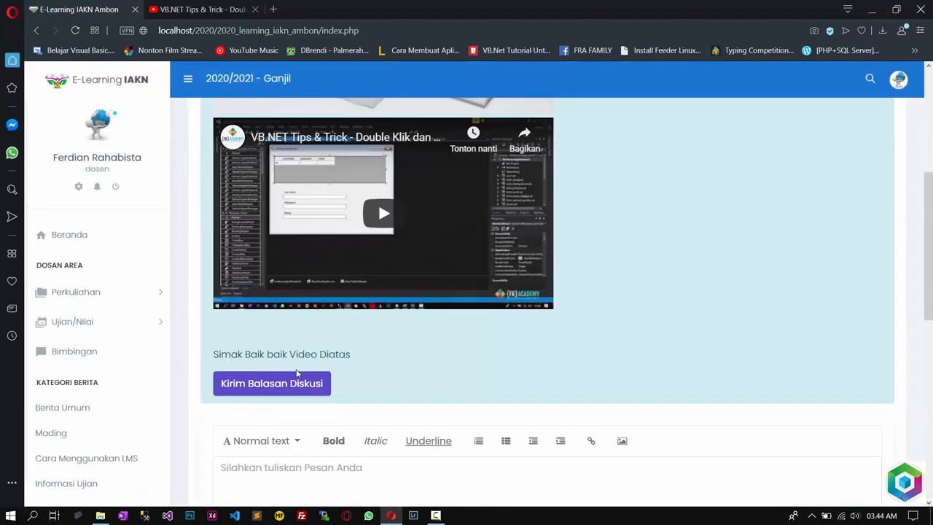
text(Bal)
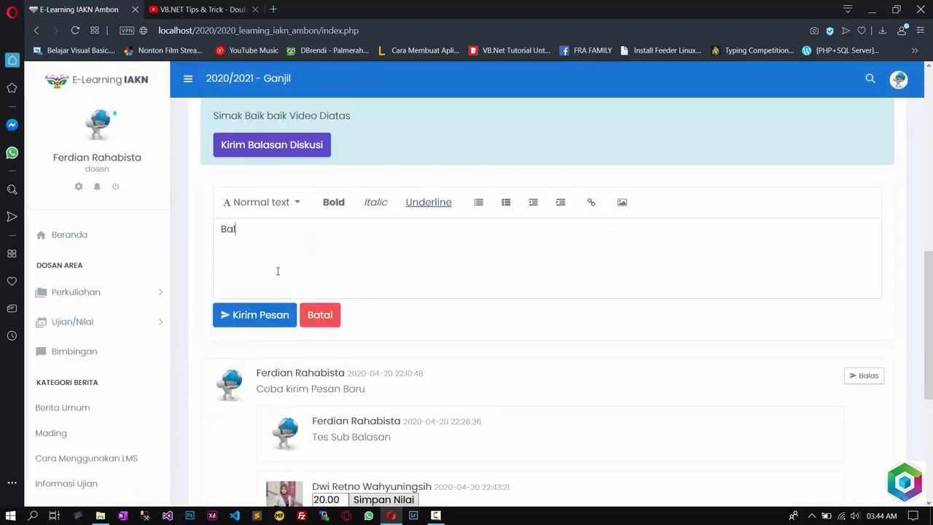
text(asan ada disini)
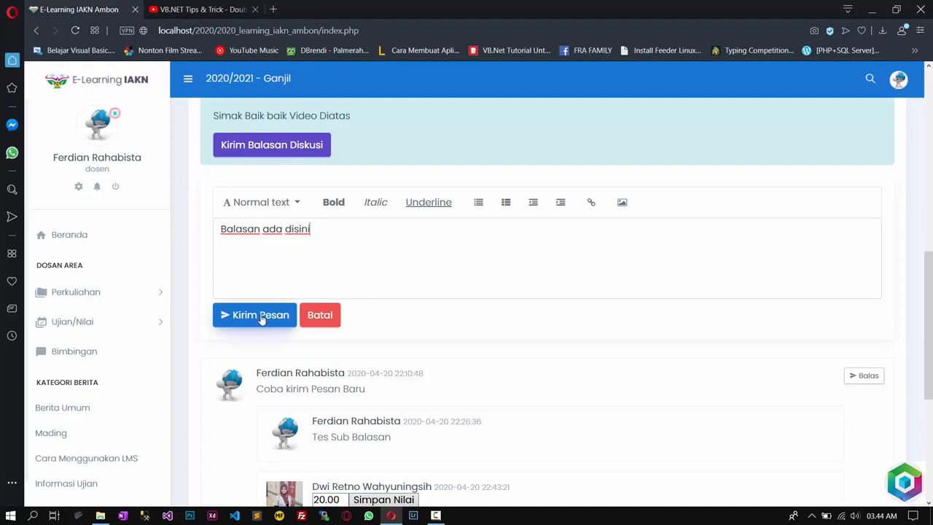
click(261, 318)
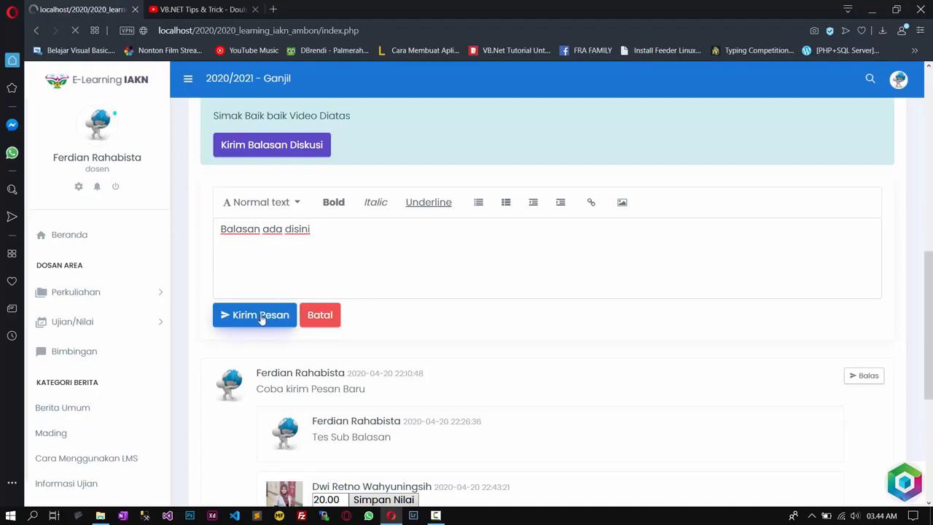
Examine the new reply under "Kirim Balasan Baru" and the grades across the Modul 1 discussion
scroll(589, 305, down, 15)
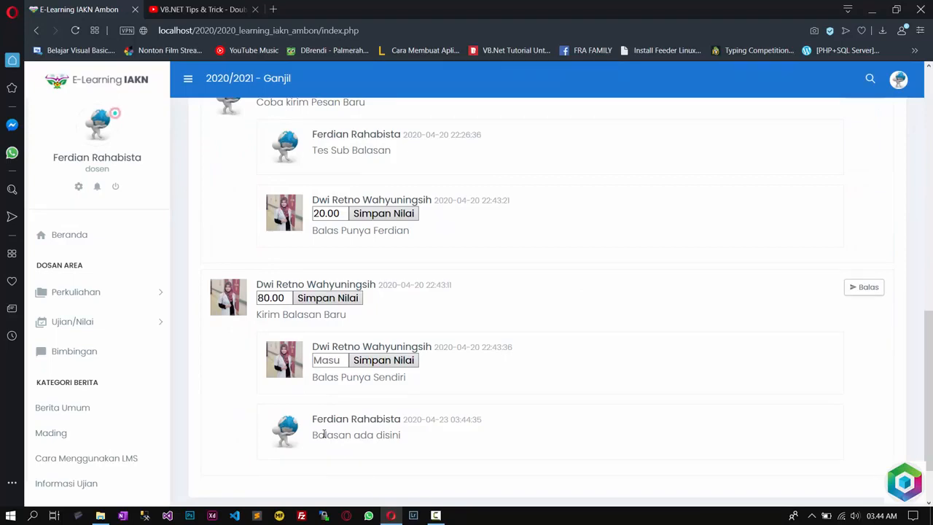
scroll(325, 433, down, 2)
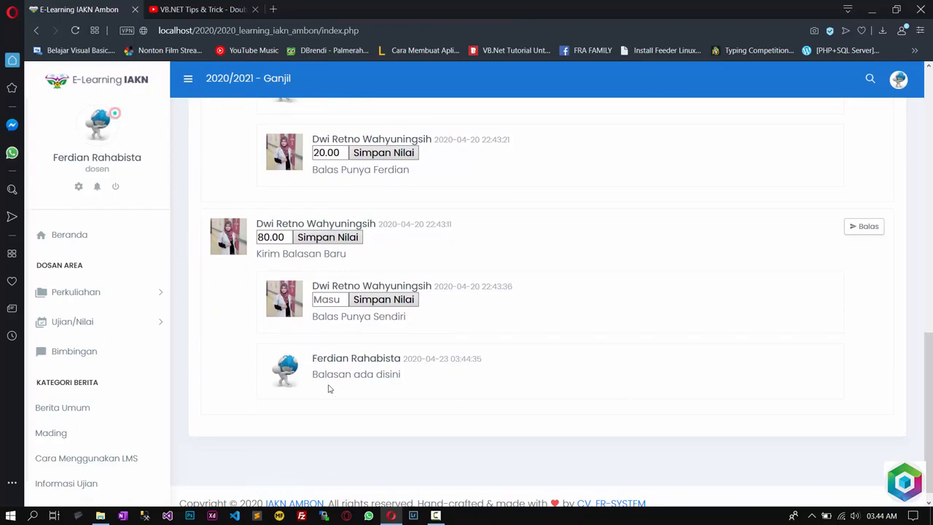
scroll(365, 387, up, 4)
scroll(506, 304, down, 3)
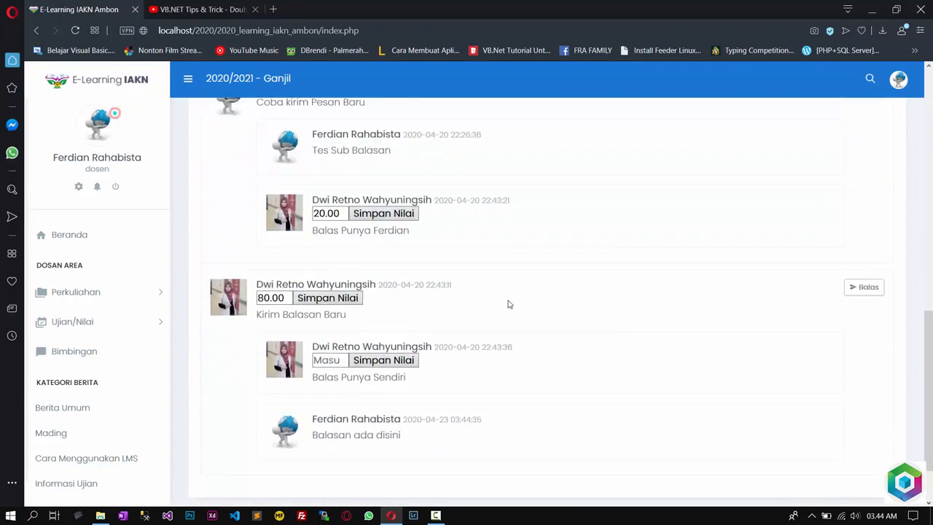
scroll(507, 300, up, 3)
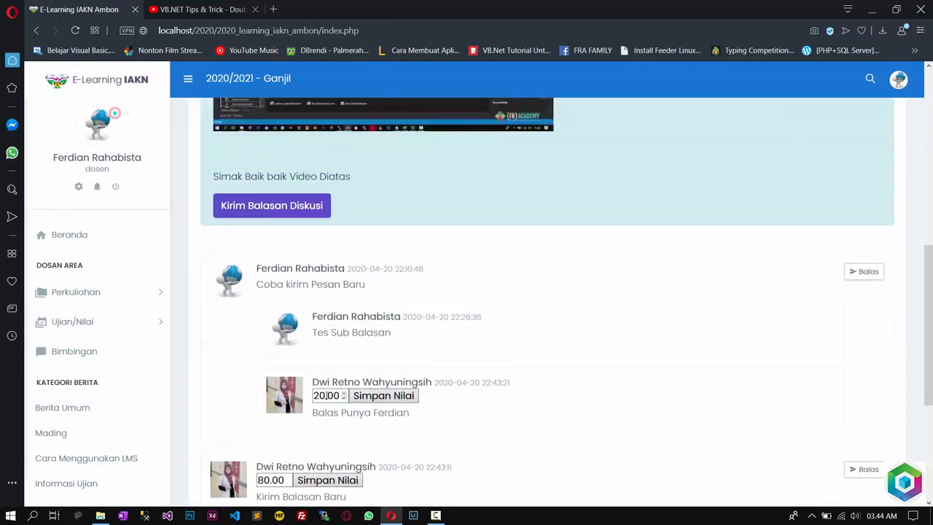
scroll(382, 346, down, 2)
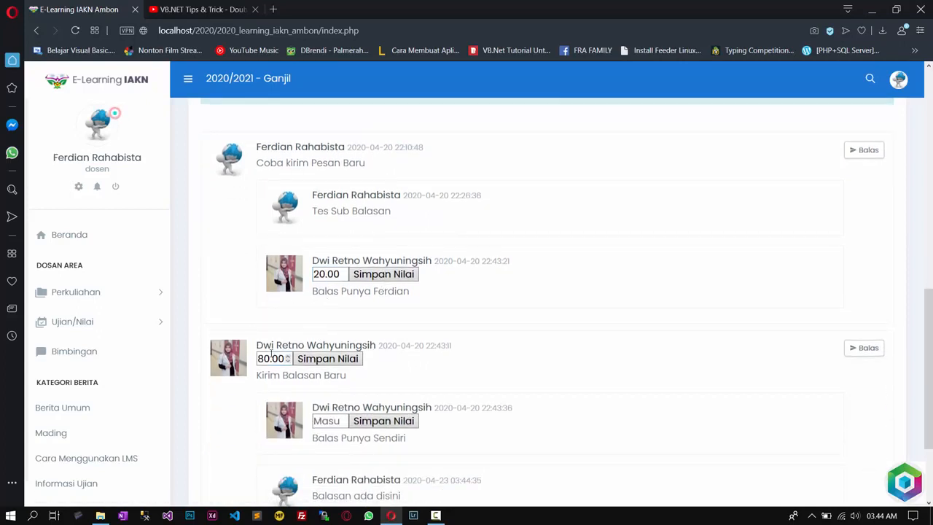
Leave the Modul 1 discussion and open the Tugas Mandiri assignment page of the lecturer area
scroll(278, 377, down, 2)
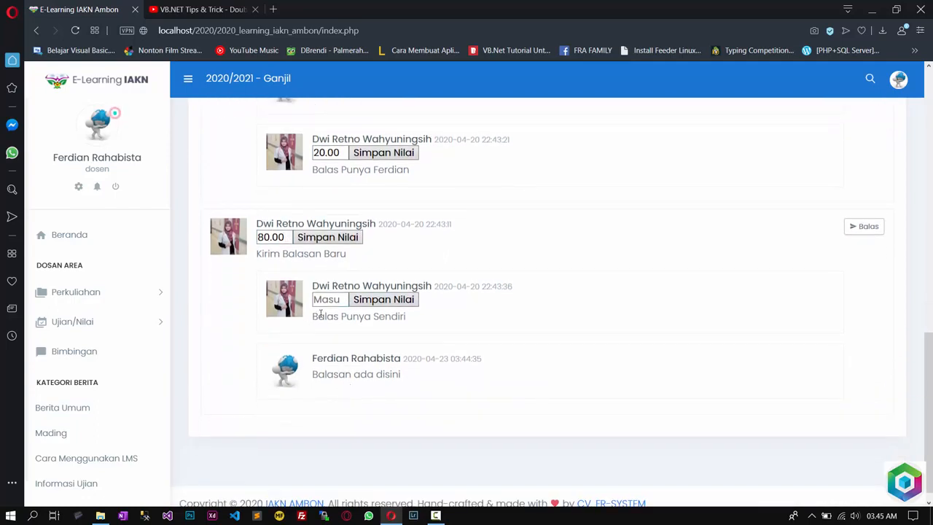
scroll(321, 314, up, 2)
scroll(317, 325, down, 2)
click(96, 299)
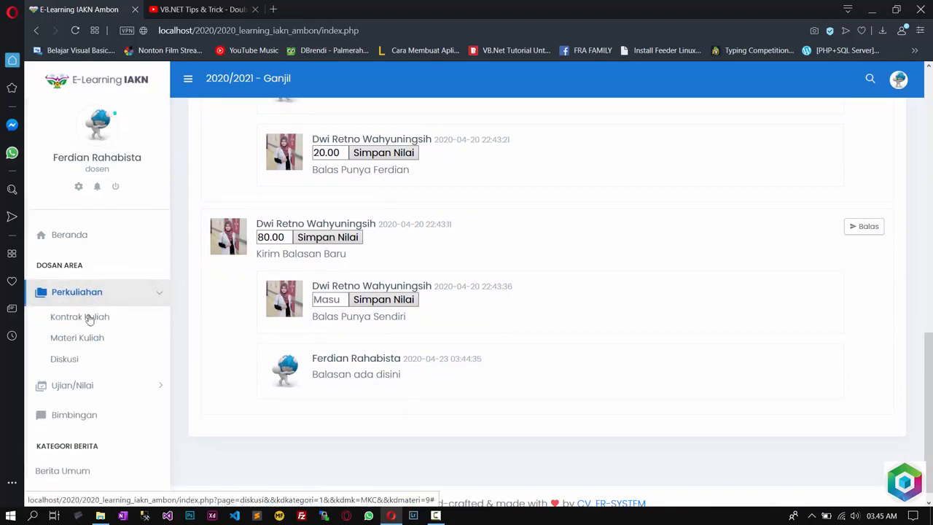
click(74, 385)
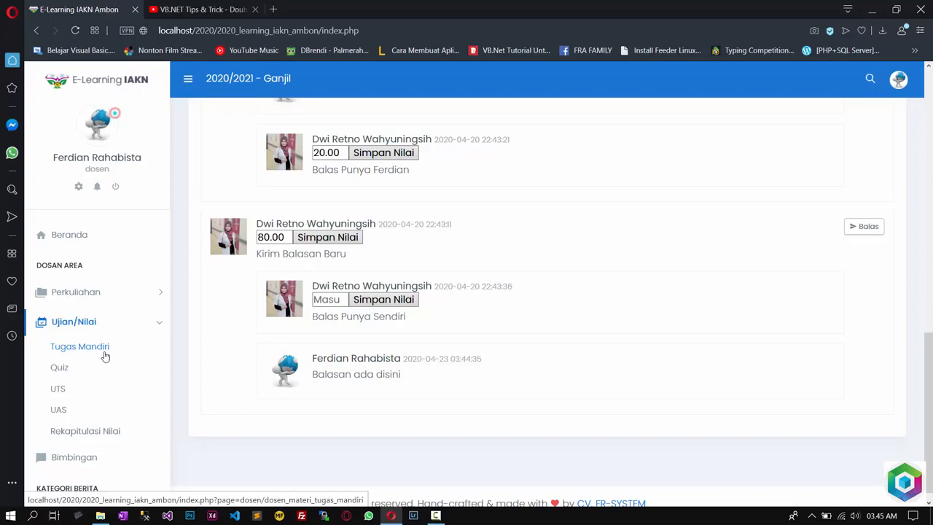
click(105, 356)
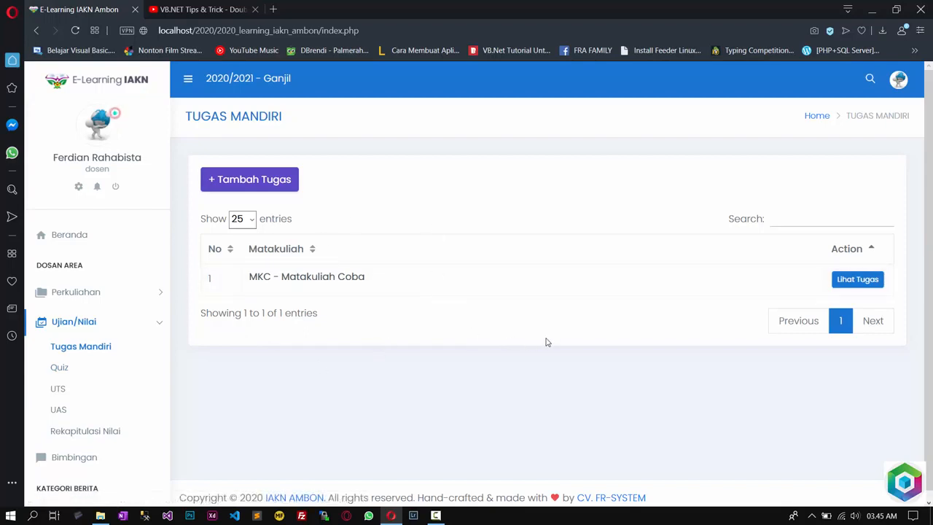
Start a new assignment for Pertemuan 2 with the title "Tugas Mandiri Pertemuan Ke 2"
click(277, 188)
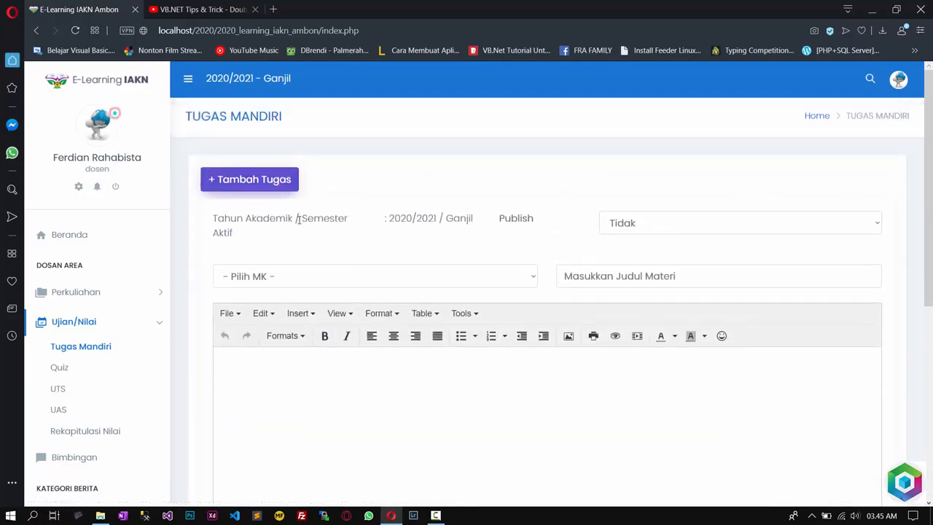
scroll(379, 212, down, 1)
click(444, 216)
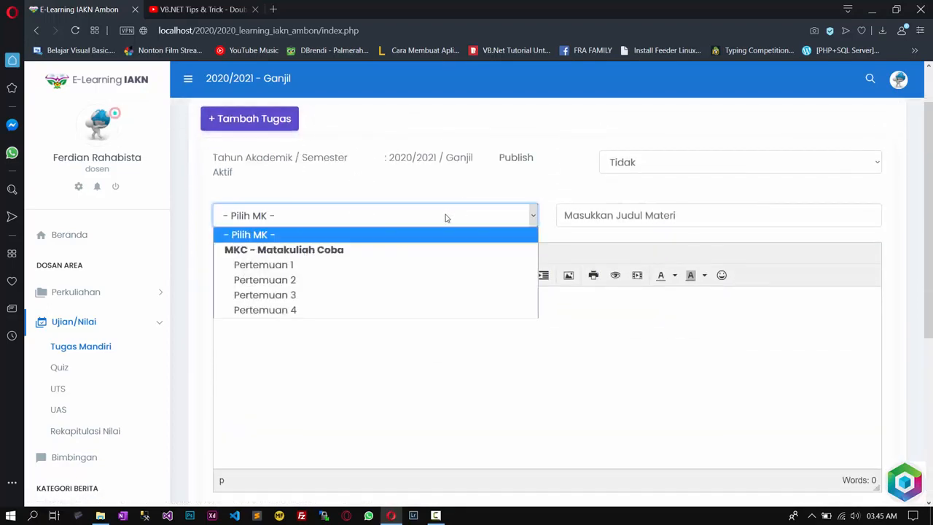
click(288, 281)
click(623, 212)
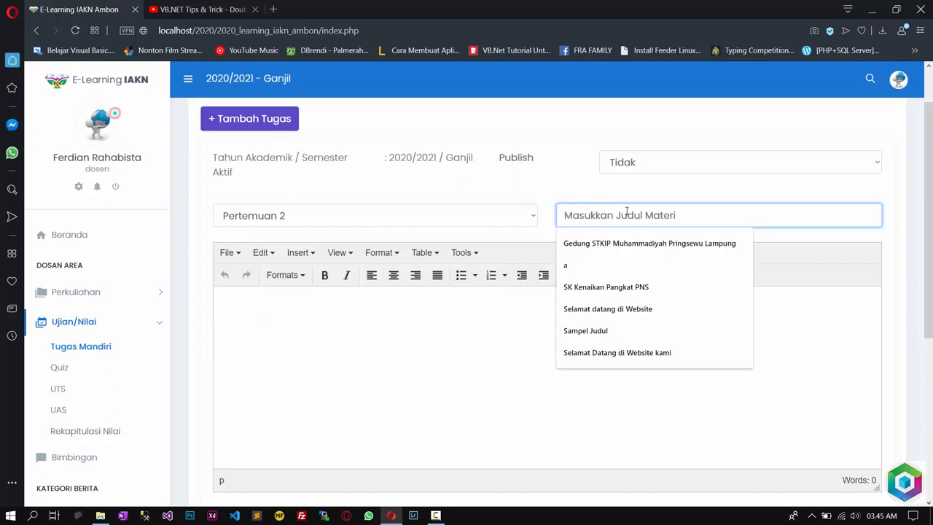
text(Tugas )
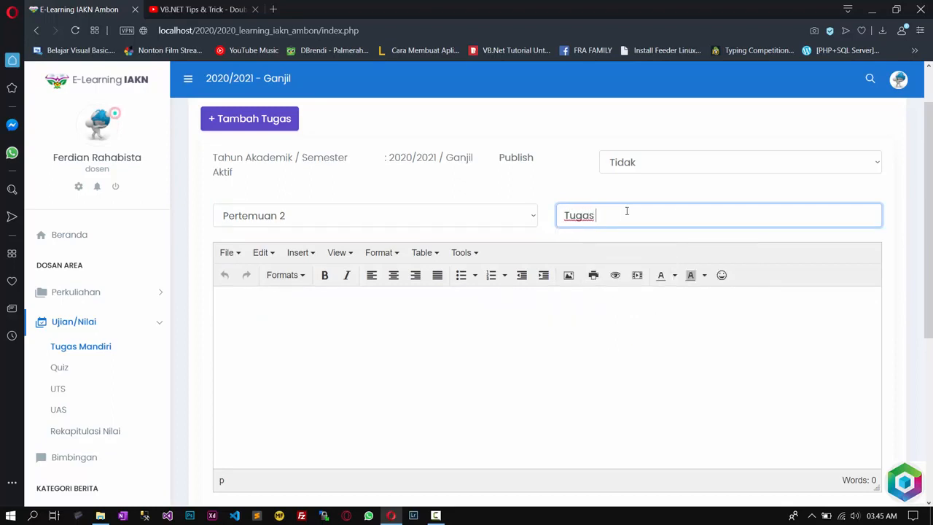
text(Mandiri)
text( Pertrmua)
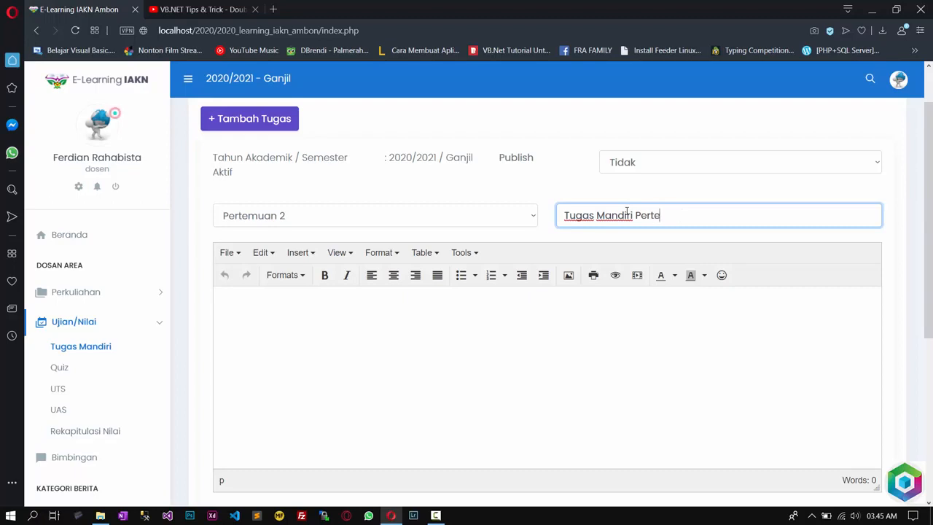
text(muan Ke 2)
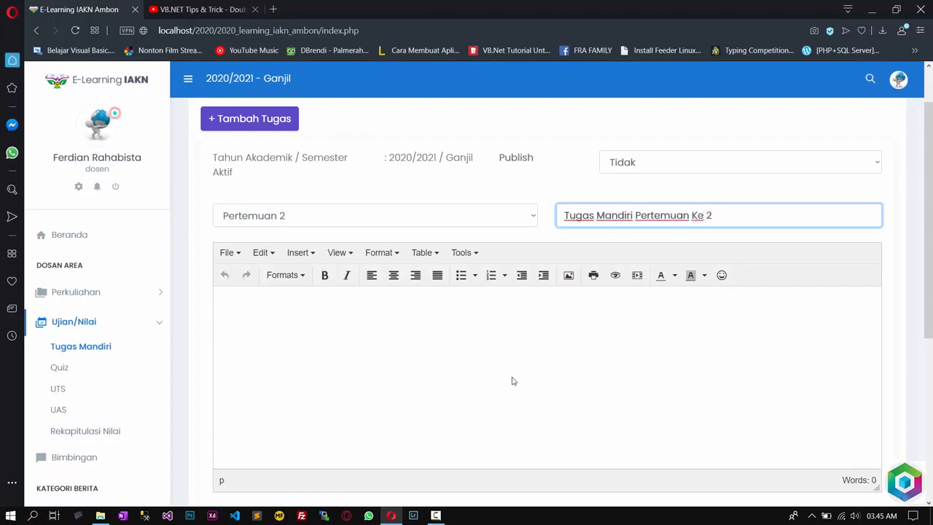
Fill the assignment body with short lines of placeholder text, starting with "asd asdasd asd asd asd asd sa", "das d", "asd as" and "das"
click(389, 388)
scroll(397, 390, down, 1)
text(asd asdasd )
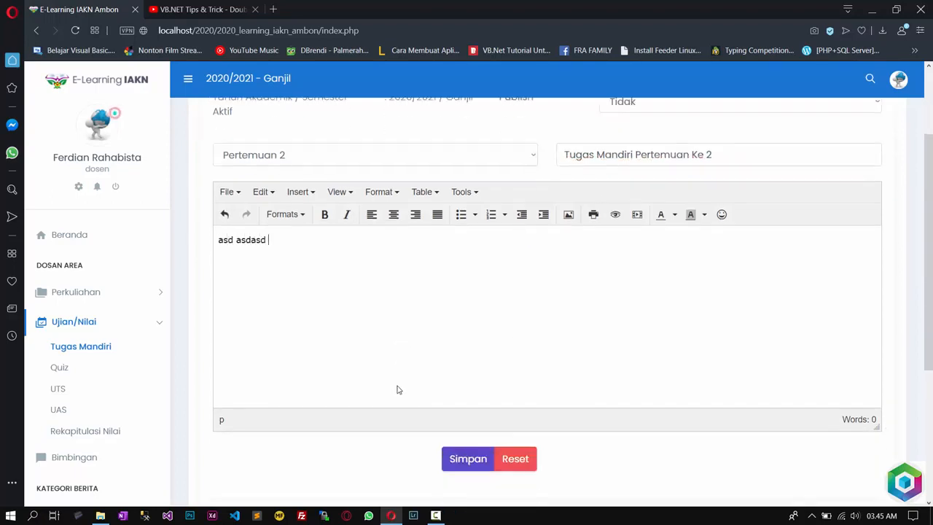
text(asd asd asd asd sa)
key(Return)
text(das d)
key(Return)
text(asd as)
key(Return)
text(das)
key(Return)
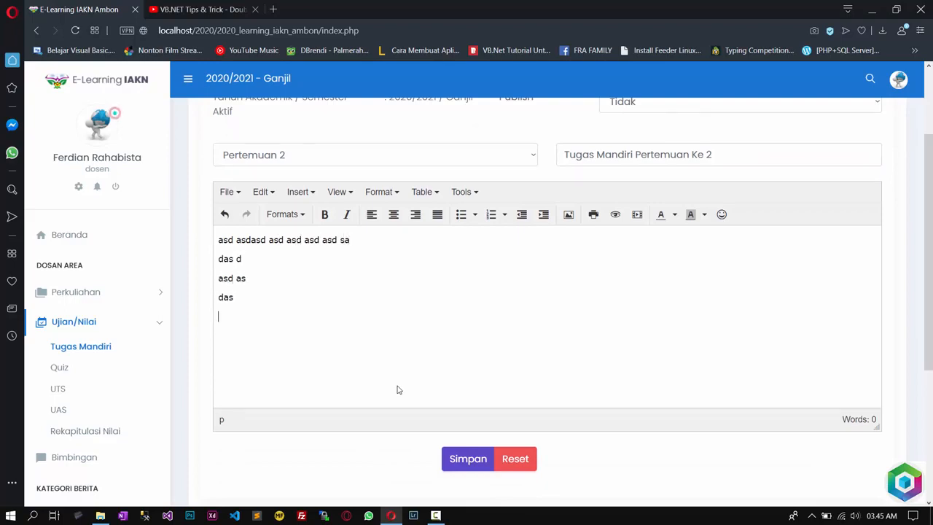
text(d asd  asd  as d as das d)
Check the completed assignment form and save the new assignment, leaving its publish option at Tidak
scroll(354, 367, up, 2)
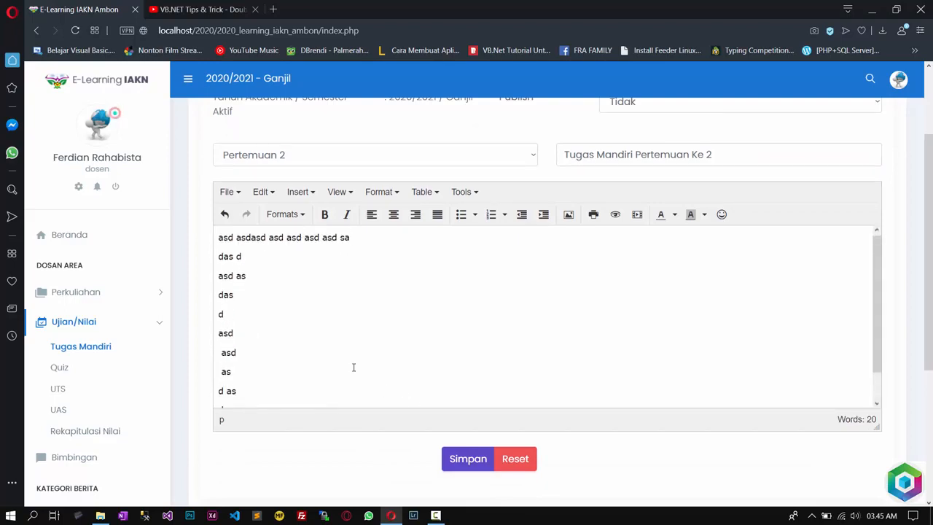
scroll(354, 367, up, 2)
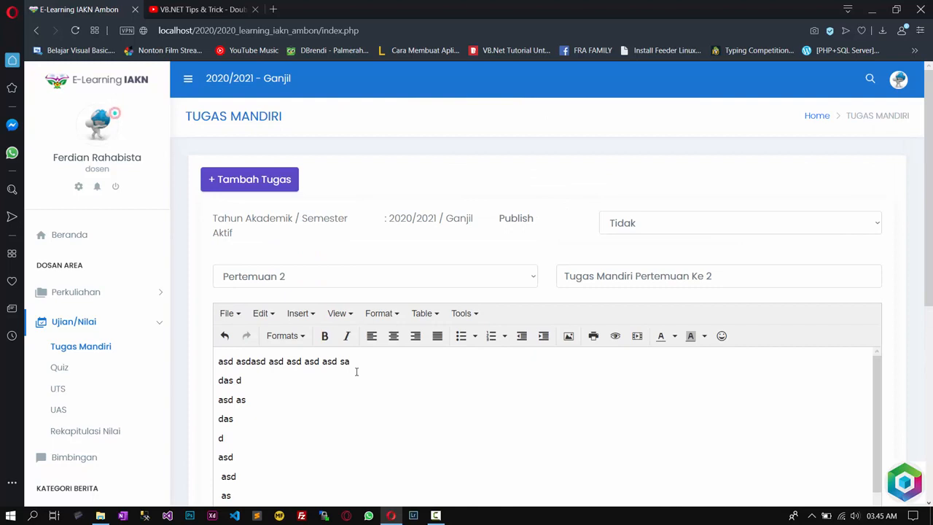
scroll(356, 372, down, 4)
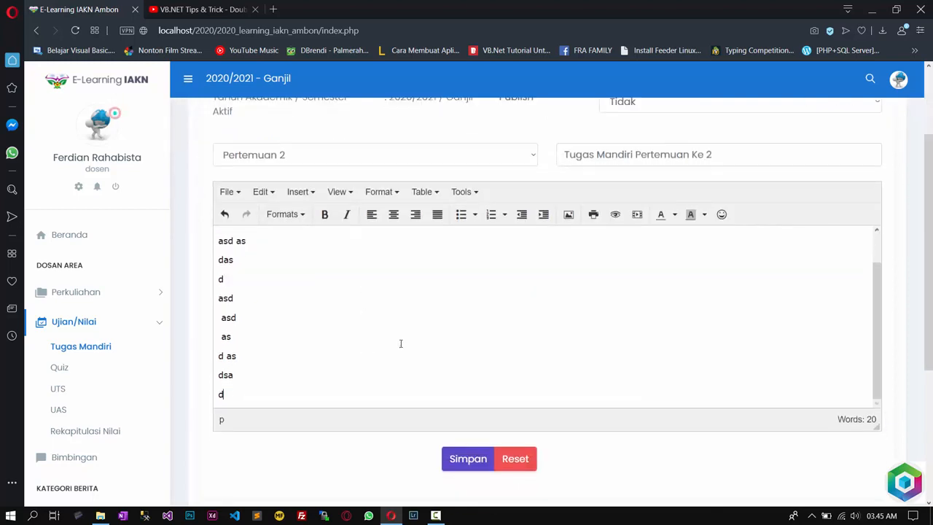
key(ctrl+a)
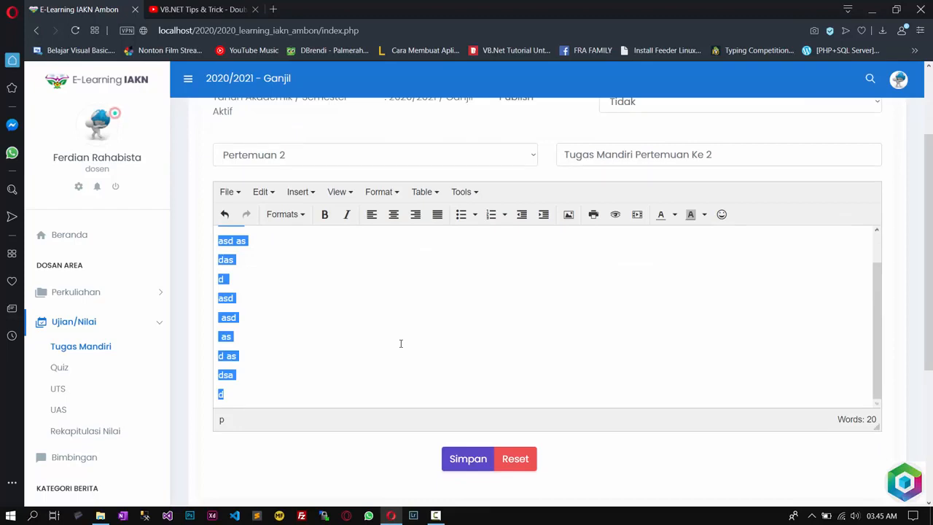
scroll(474, 377, down, 3)
click(470, 257)
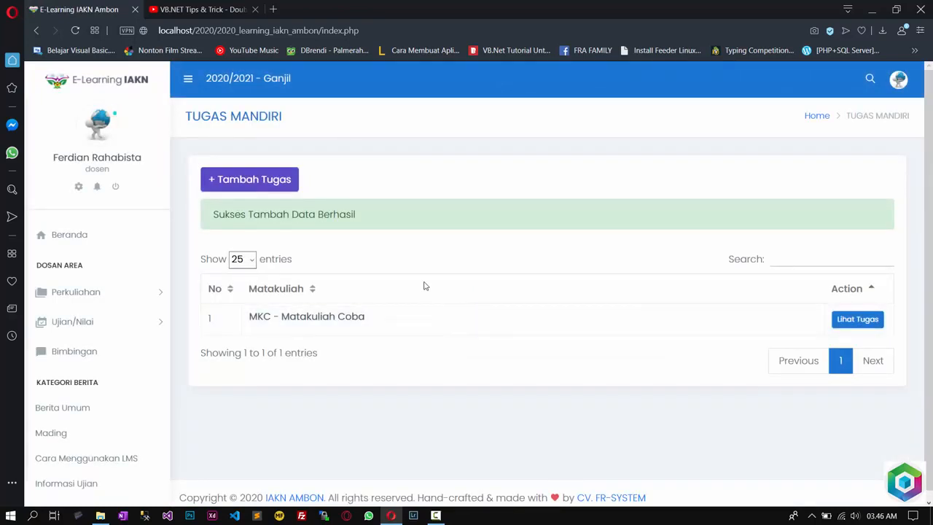
List the Matakuliah Coba assignments, open the correction of the student's Pertemuan 1 submission and review the answer and grade form
click(861, 325)
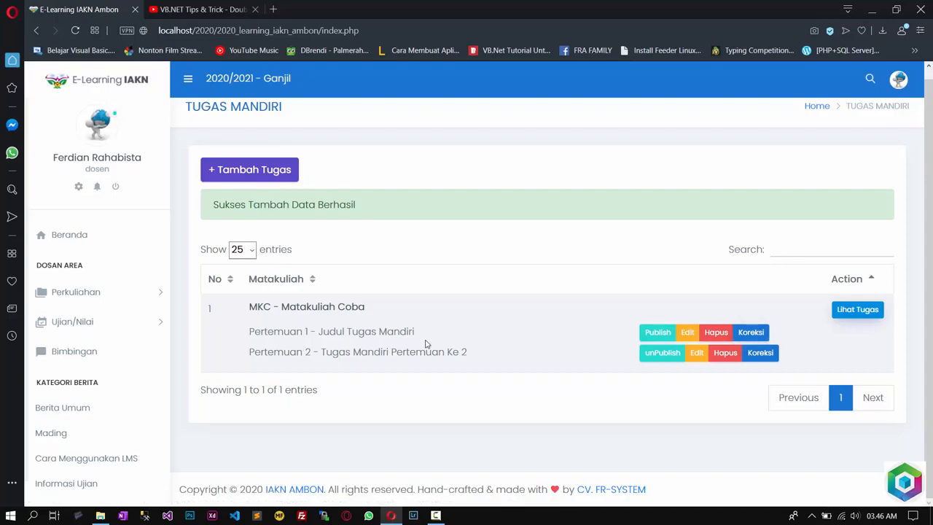
click(755, 341)
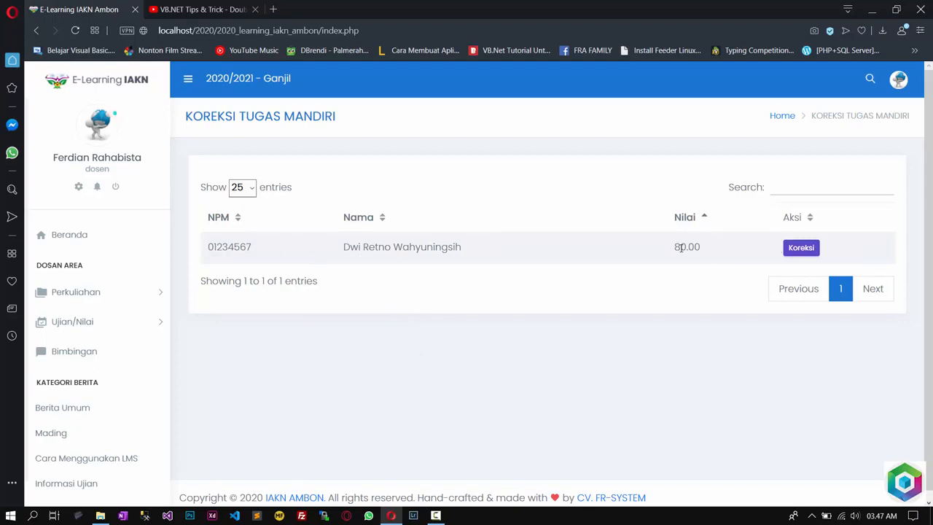
click(802, 249)
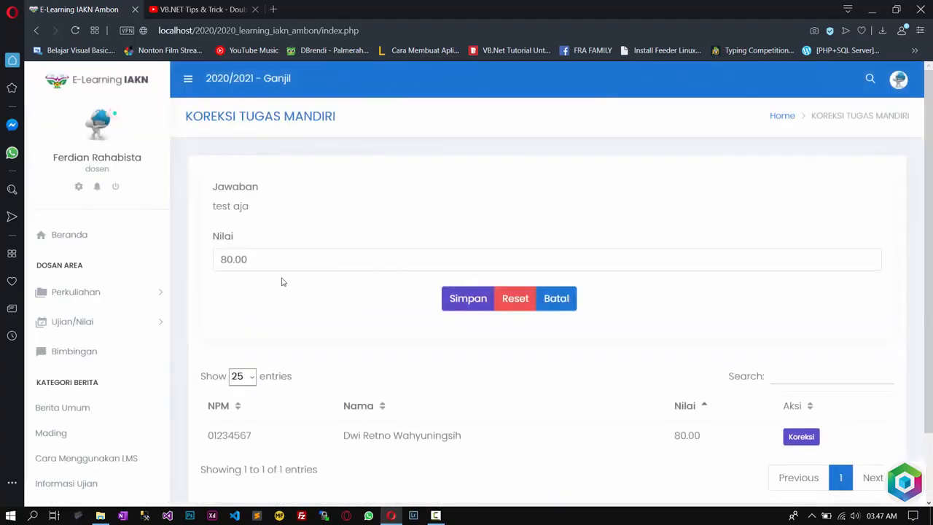
click(272, 264)
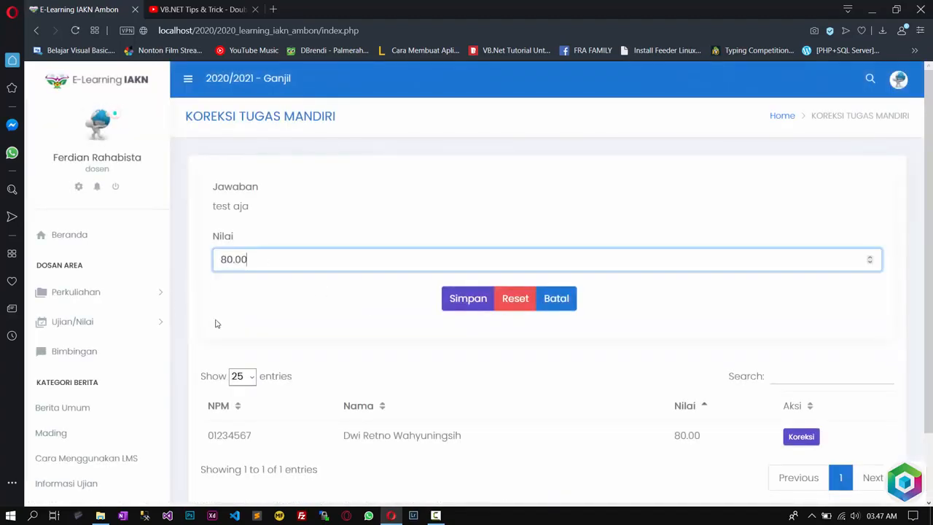
click(260, 219)
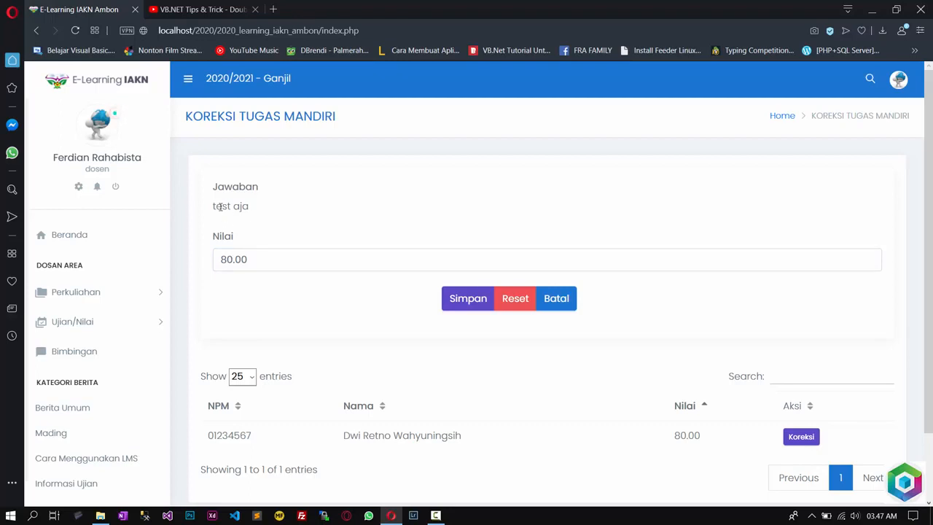
drag(212, 210, 254, 228)
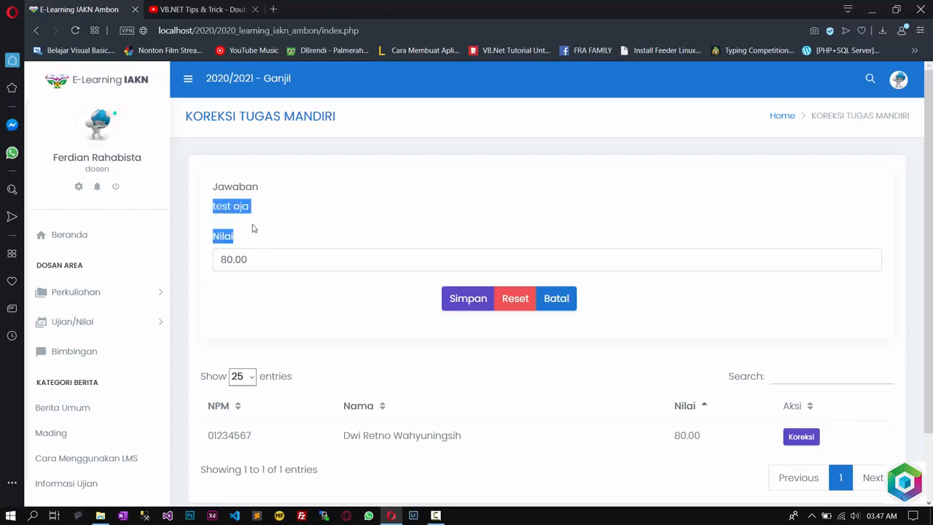
click(314, 224)
scroll(346, 248, down, 2)
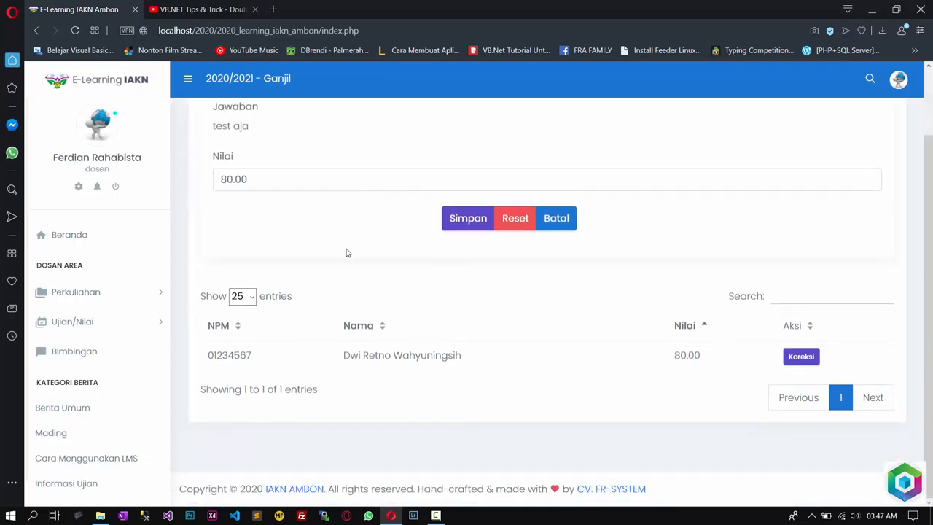
scroll(393, 256, up, 2)
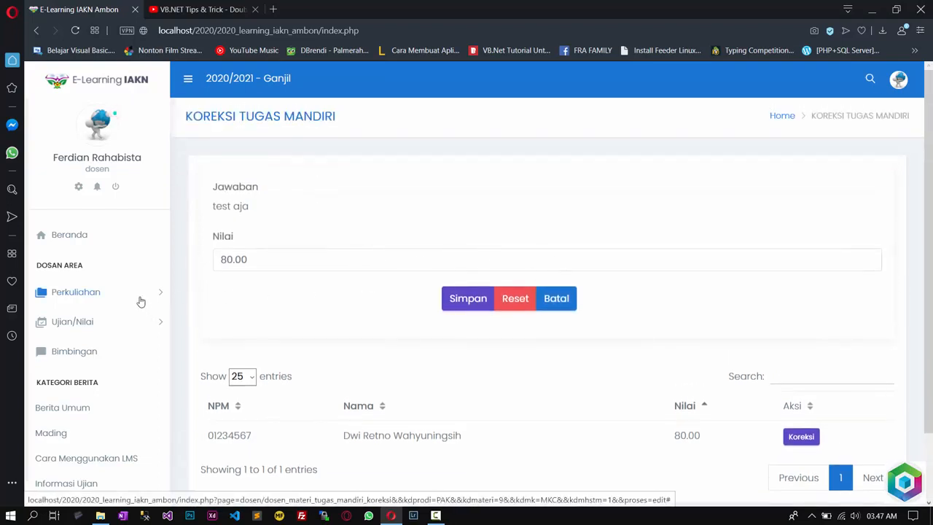
Open the quiz management page, start a new quiz and look over its form fields and the existing quizzes
click(133, 325)
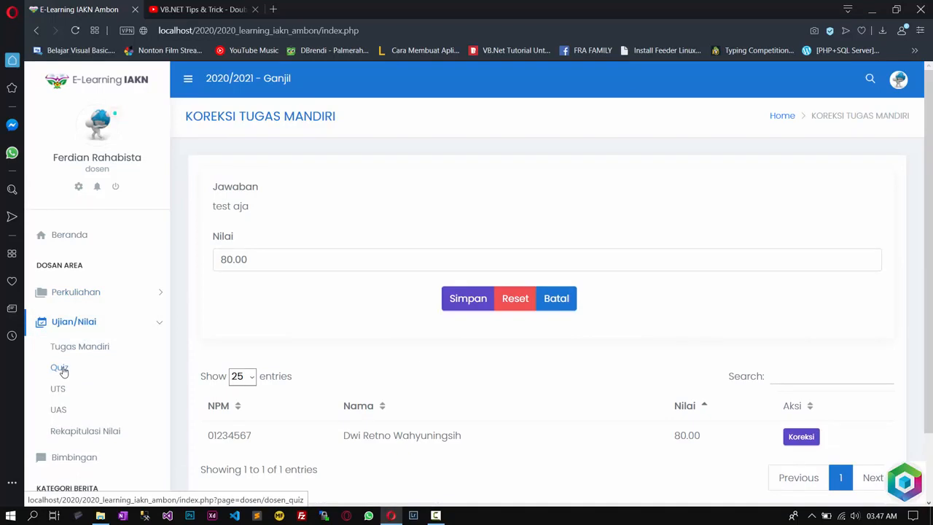
click(62, 369)
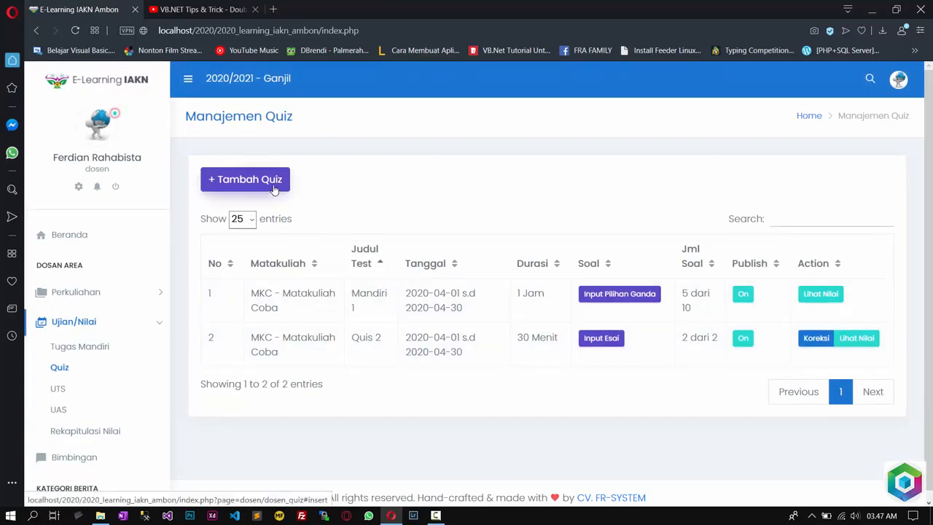
click(275, 188)
scroll(331, 204, down, 4)
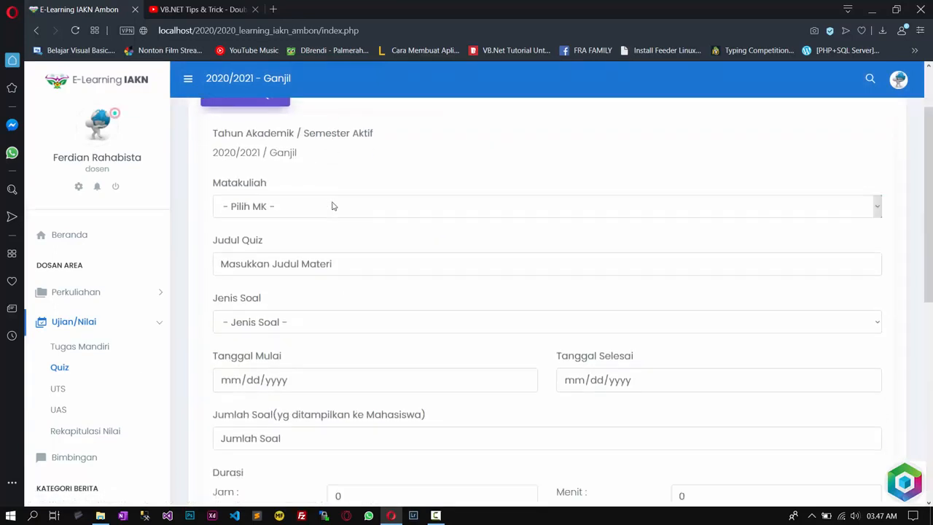
scroll(331, 206, up, 3)
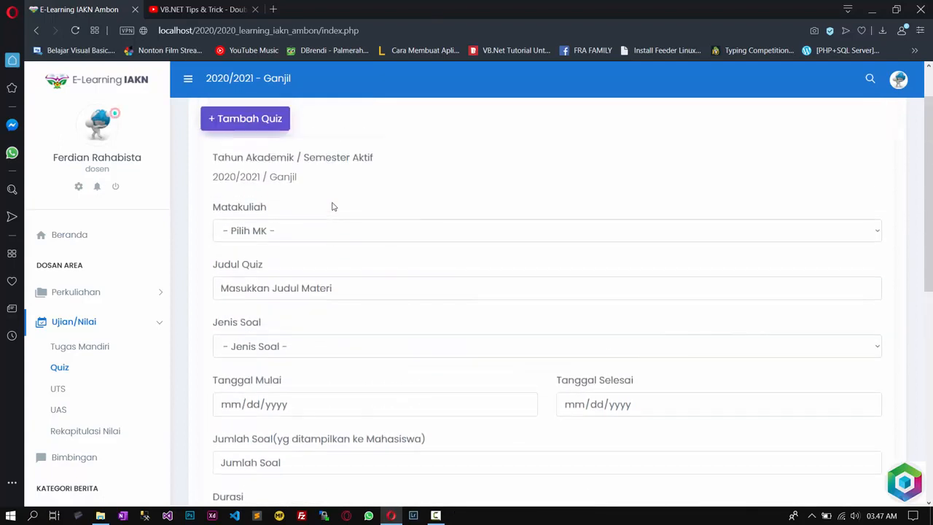
click(296, 231)
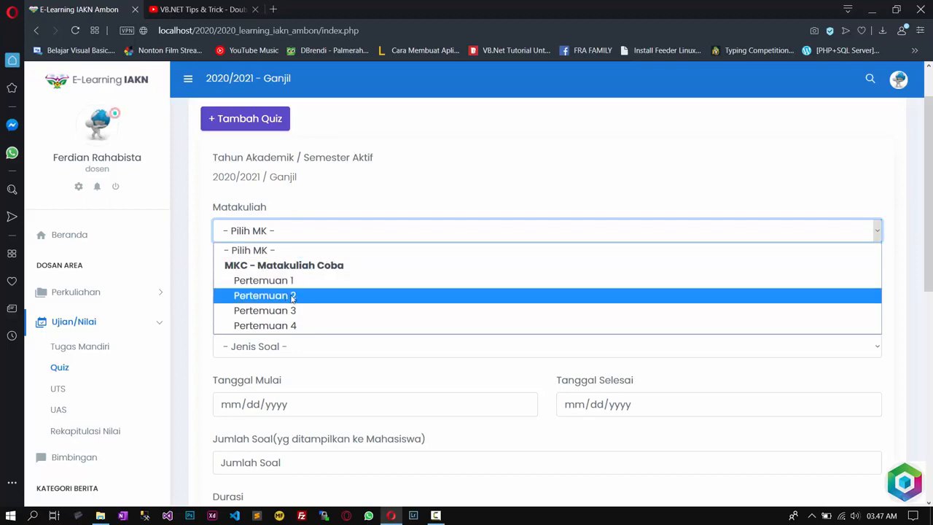
scroll(325, 212, down, 6)
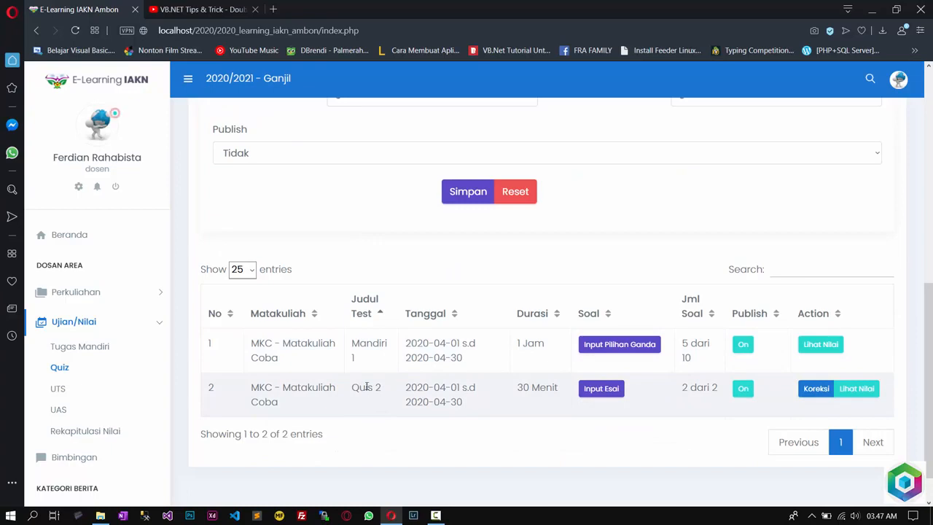
scroll(350, 372, up, 6)
Assign the new quiz to Pertemuan 3 of Matakuliah Coba, title it Quis 3 and choose Pilihan Ganda as its question type
click(281, 232)
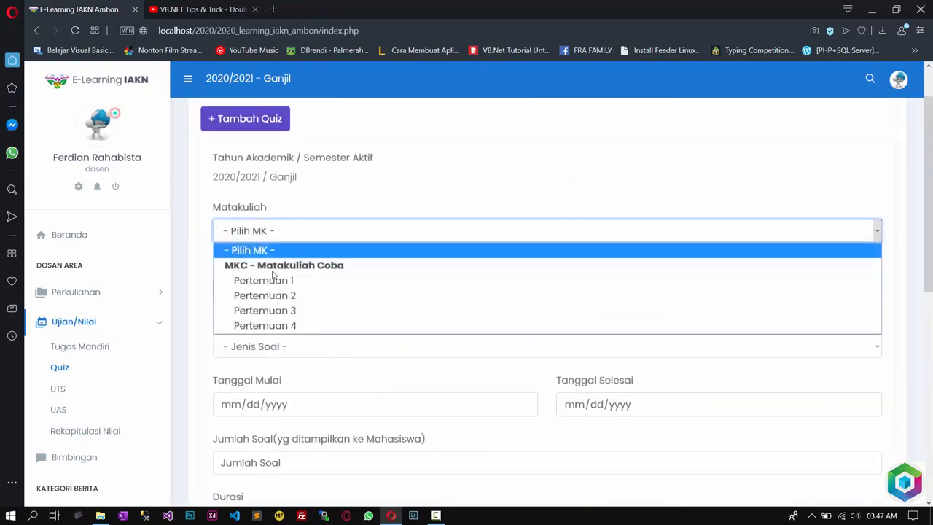
click(269, 311)
click(306, 290)
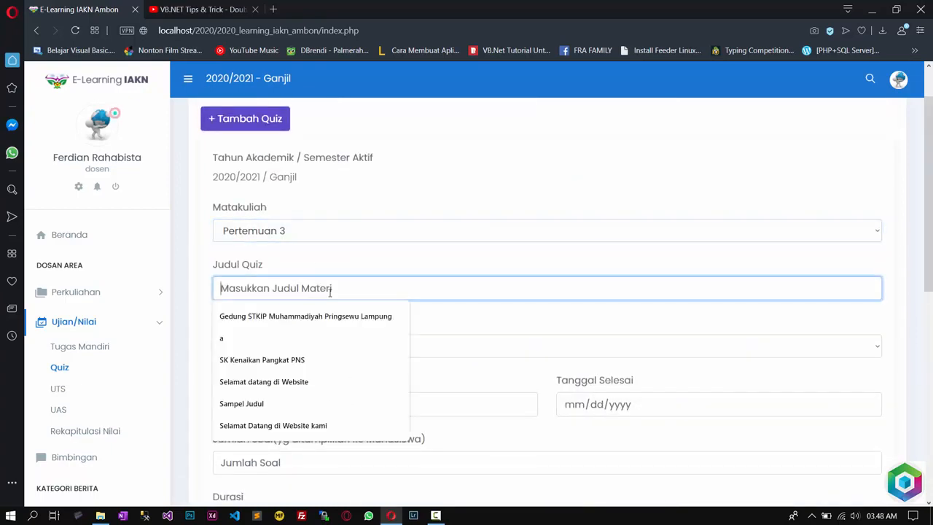
text(Quis 3)
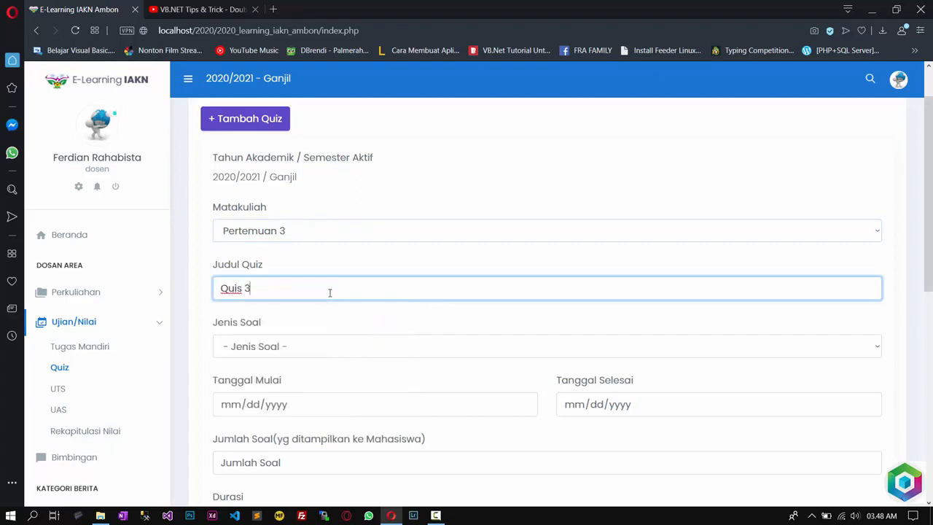
key(Tab)
click(285, 352)
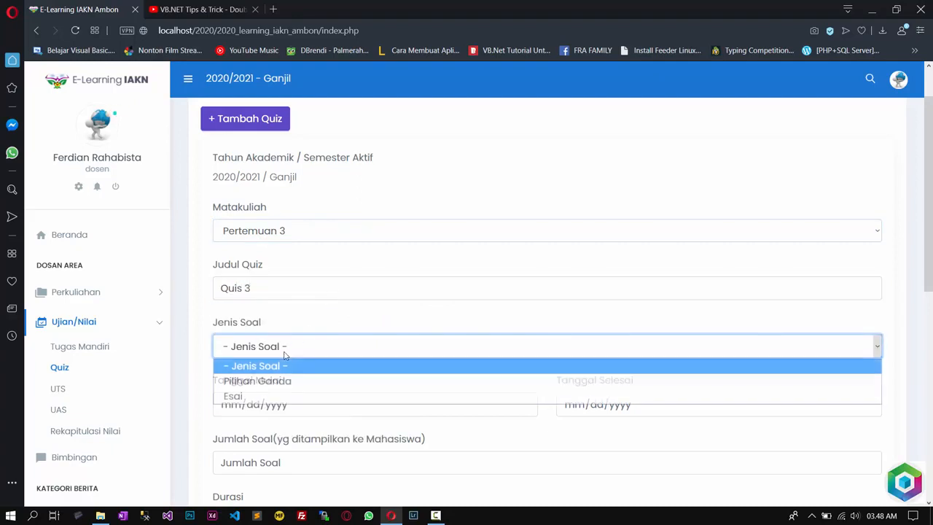
click(268, 388)
Set the quiz's start date to 04/23/2020 and its end date to 04/25/2020
scroll(381, 279, down, 2)
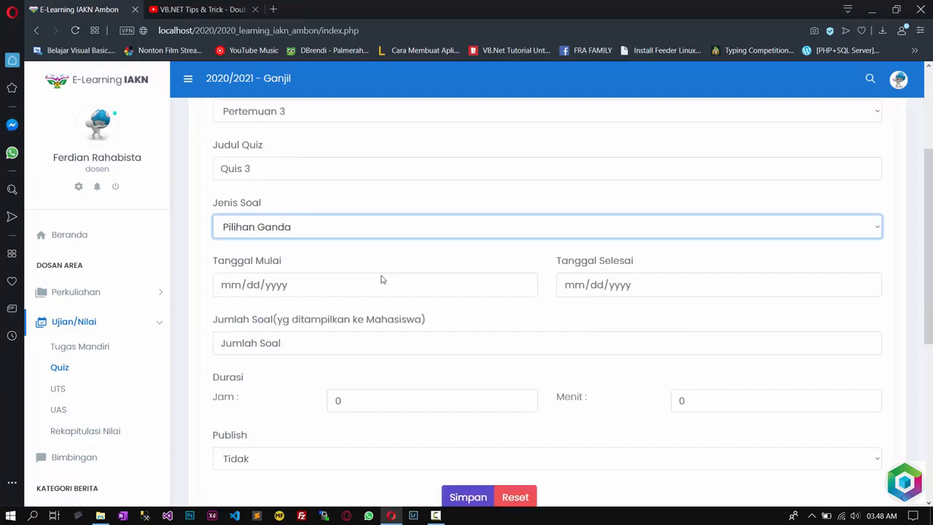
click(524, 284)
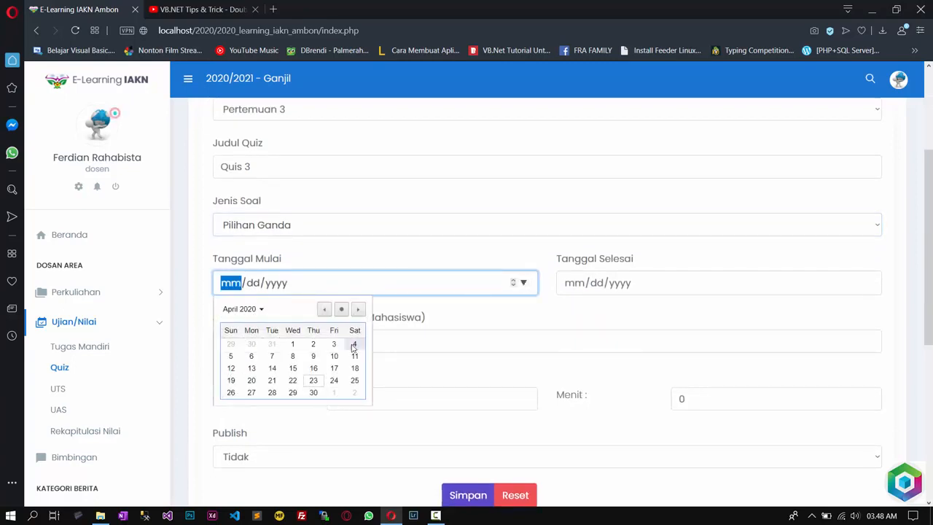
click(313, 381)
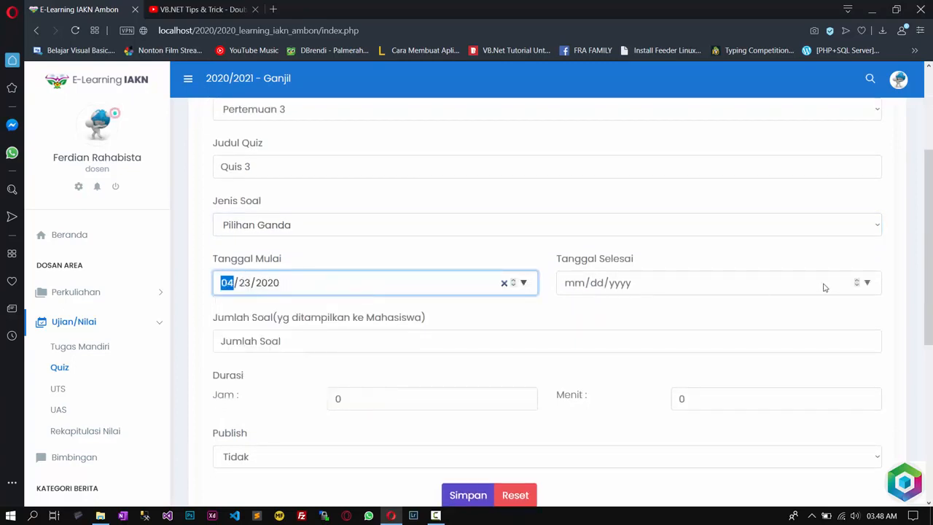
click(868, 283)
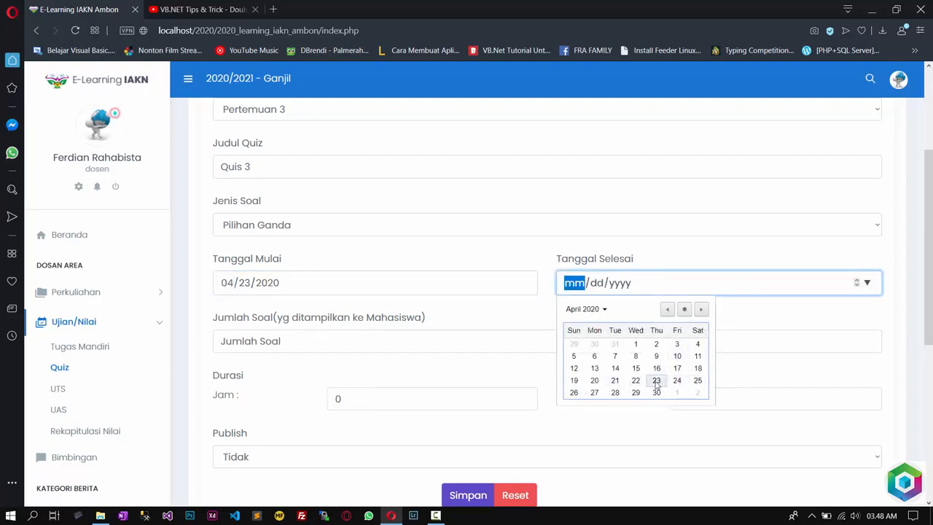
click(698, 380)
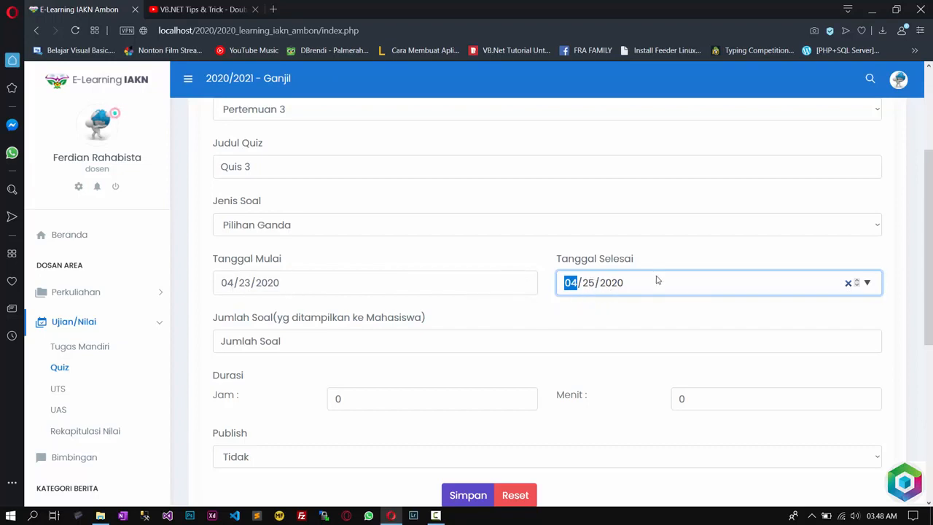
Set the number of questions shown to students to 10 and the quiz duration to 1 hour
click(249, 343)
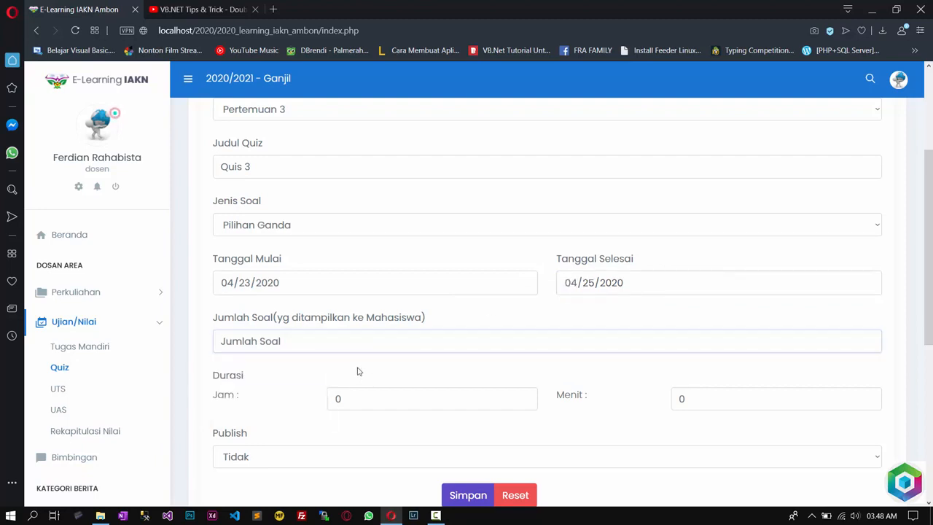
click(326, 347)
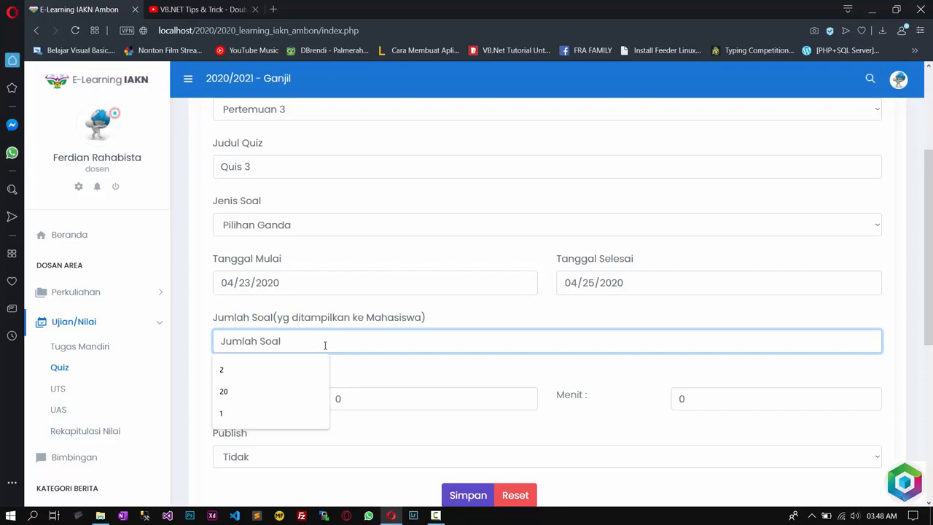
text(10)
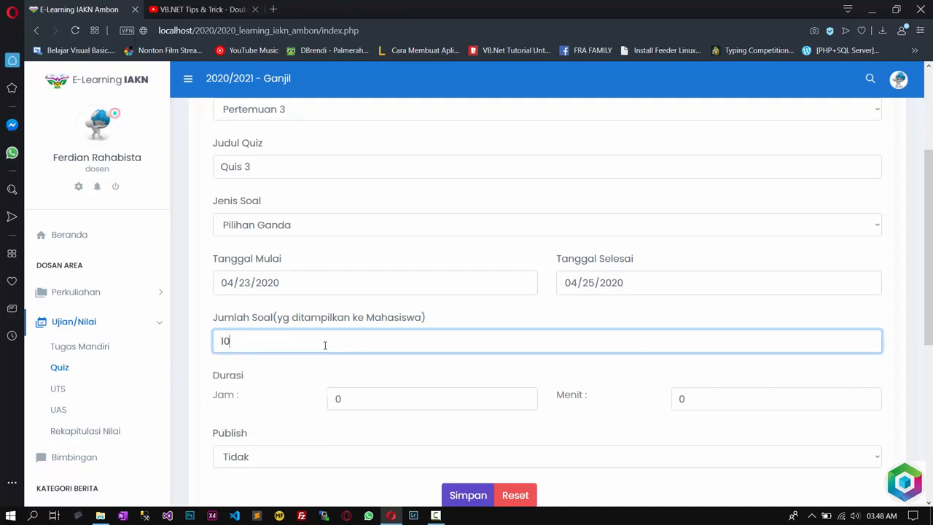
click(352, 403)
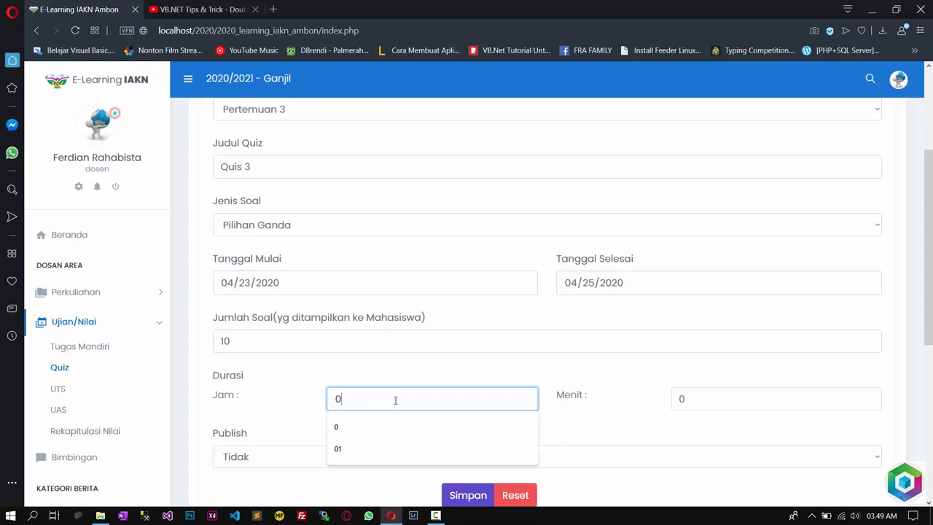
drag(396, 400, 268, 419)
text(1)
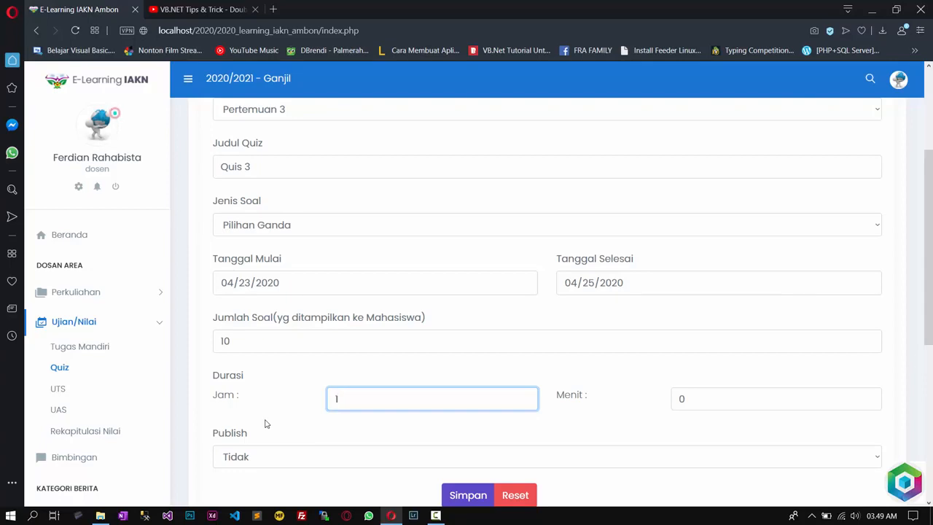
Set the quiz's publish option to Ya, check the completed form and save the new quiz
click(265, 459)
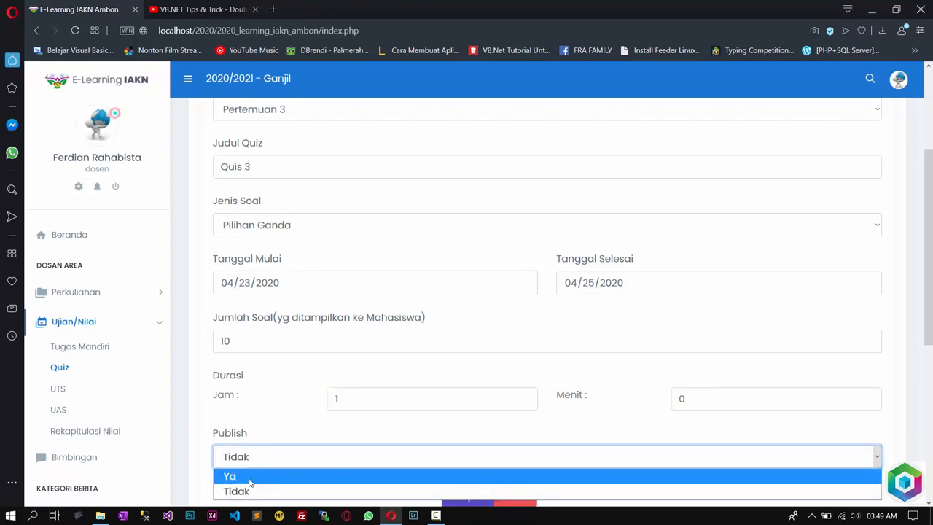
click(250, 476)
click(268, 380)
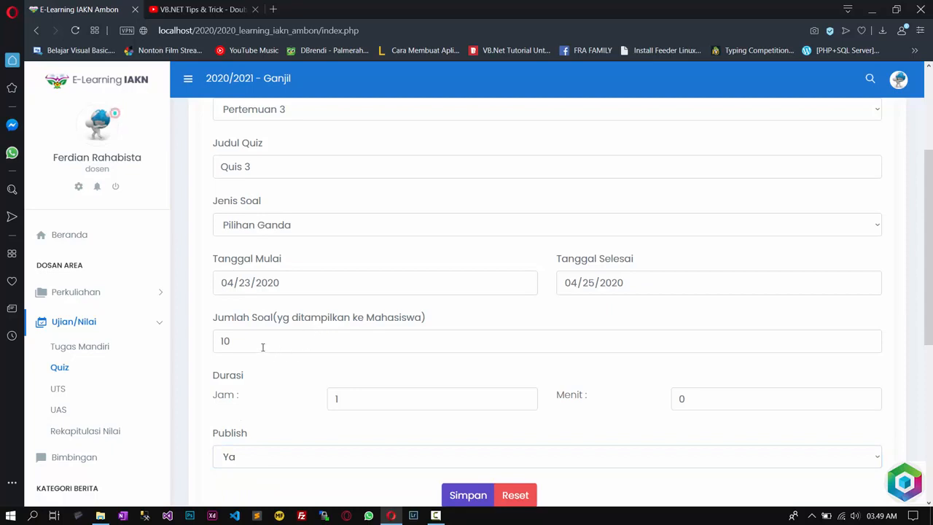
drag(262, 347, 220, 340)
click(236, 378)
scroll(291, 340, down, 3)
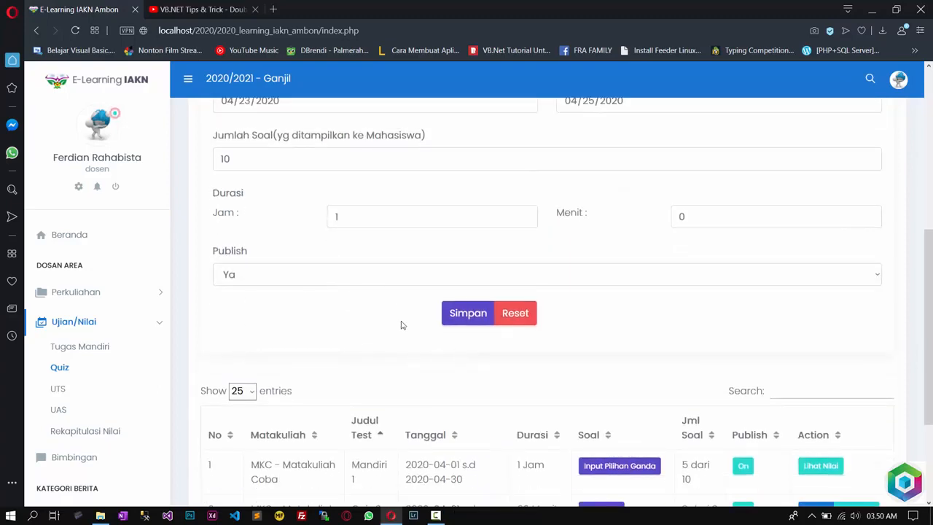
scroll(429, 302, up, 5)
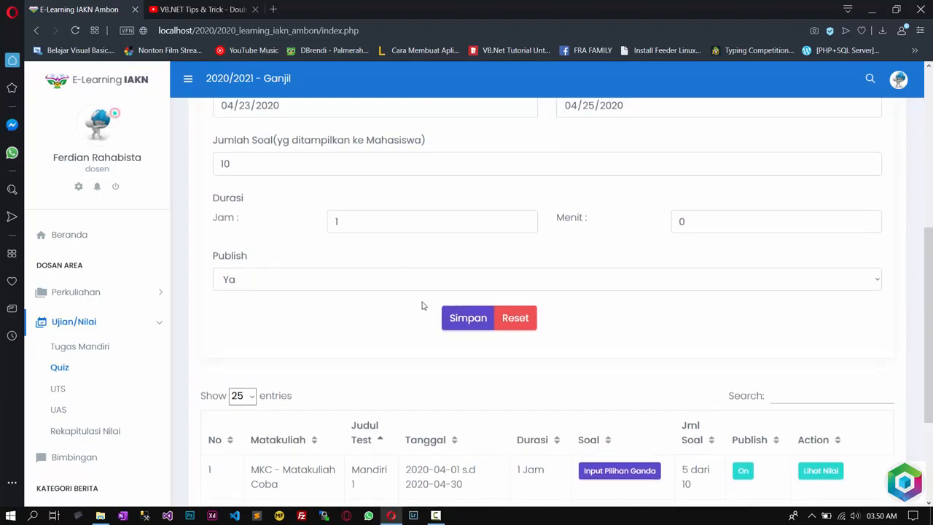
scroll(423, 306, down, 5)
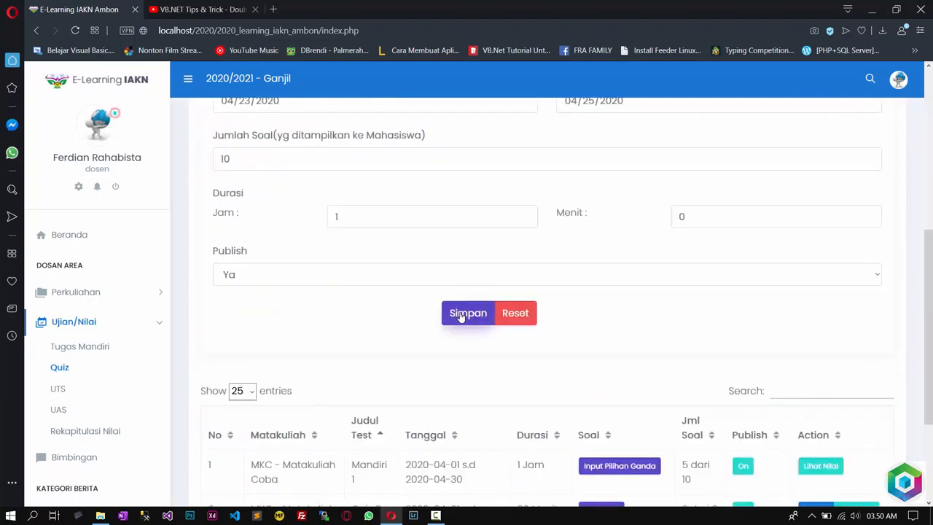
click(461, 314)
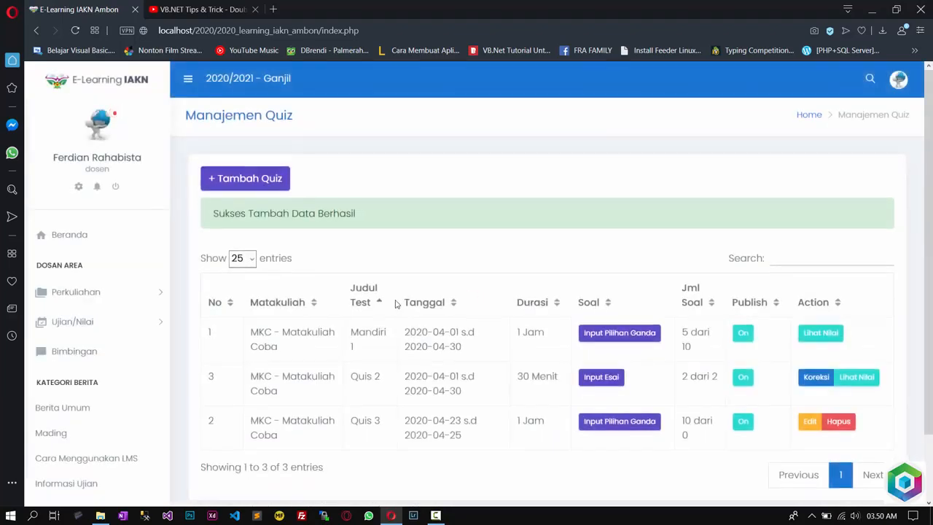
Review the Quis 3 and Mandiri 1 entries in the quiz list, view Mandiri 1's student grades and return to the list
scroll(367, 316, down, 1)
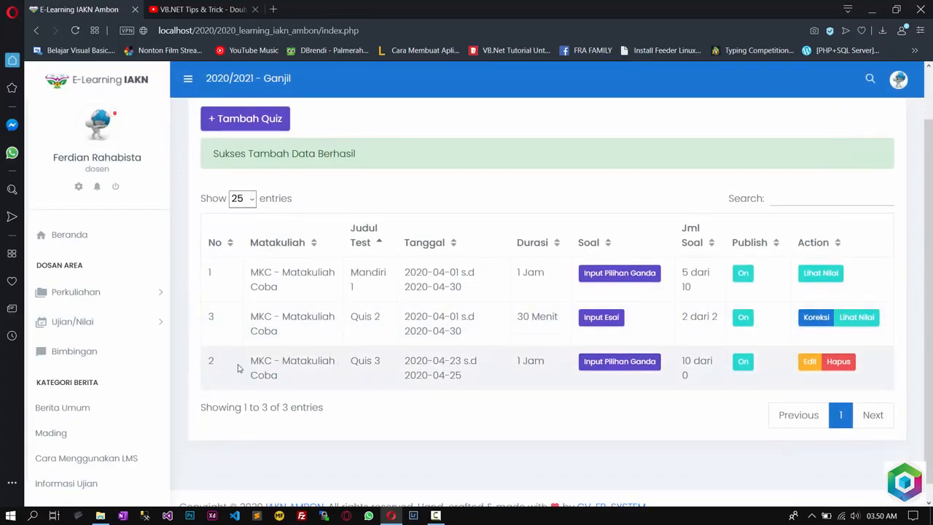
drag(246, 366, 584, 375)
click(600, 402)
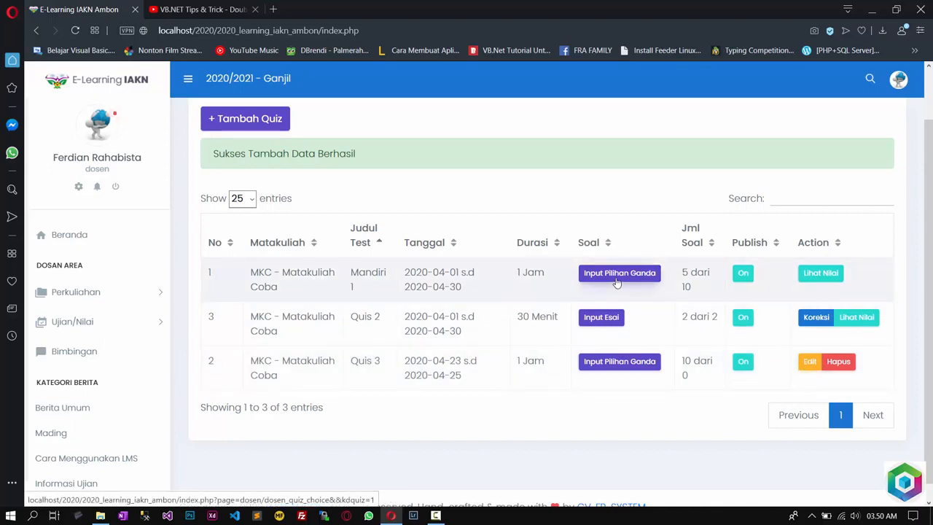
drag(346, 281, 774, 282)
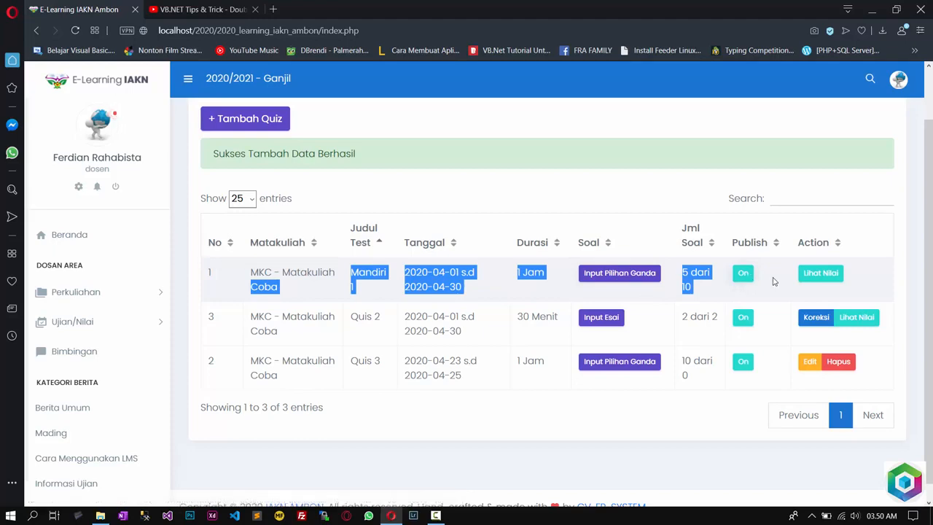
click(774, 282)
click(816, 276)
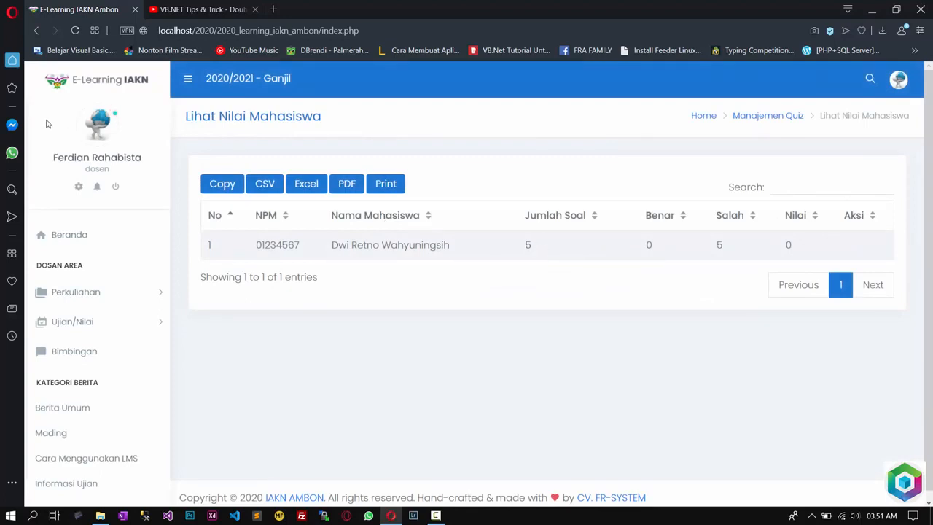
click(40, 28)
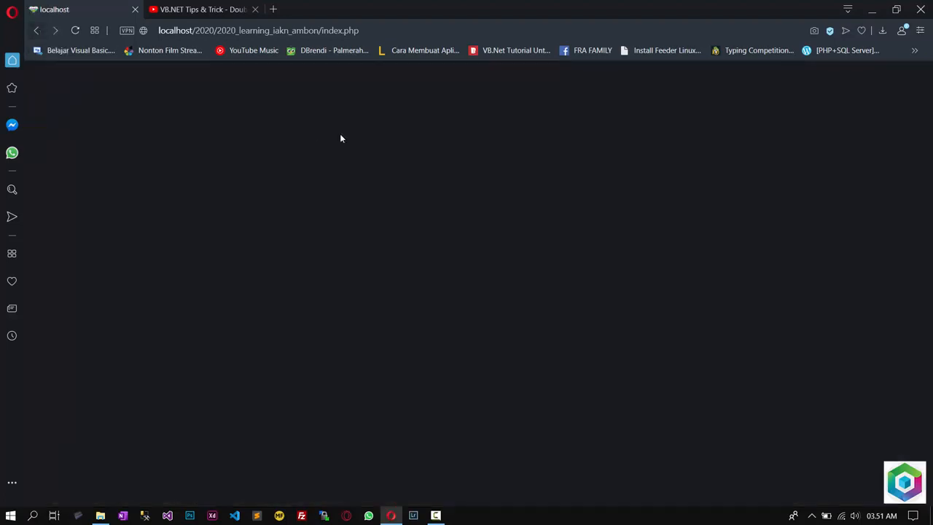
click(41, 31)
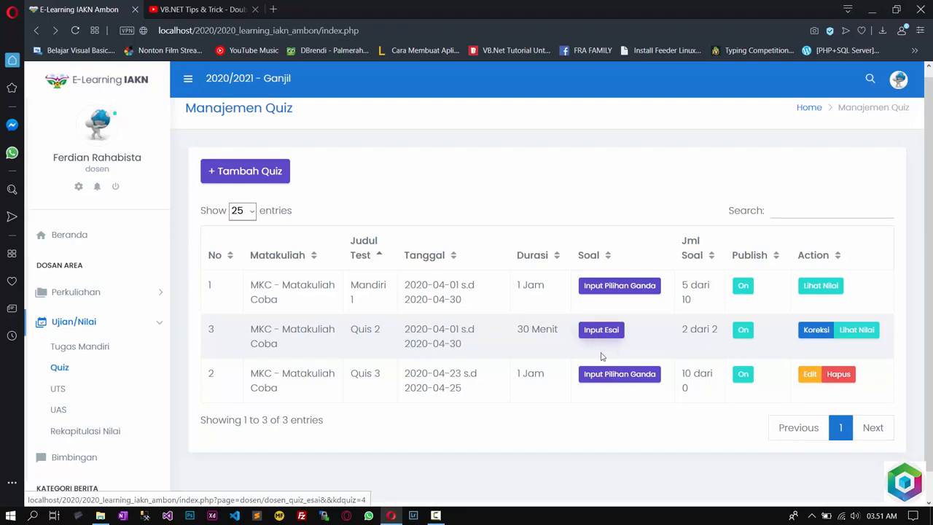
Open the essay correction of Quis 2 for the listed student and review the two questions with their answers
click(818, 331)
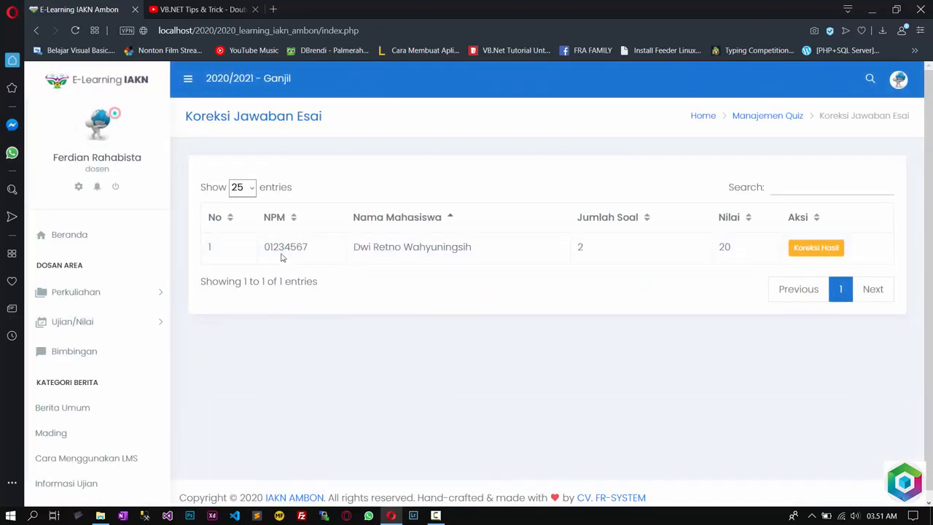
click(798, 251)
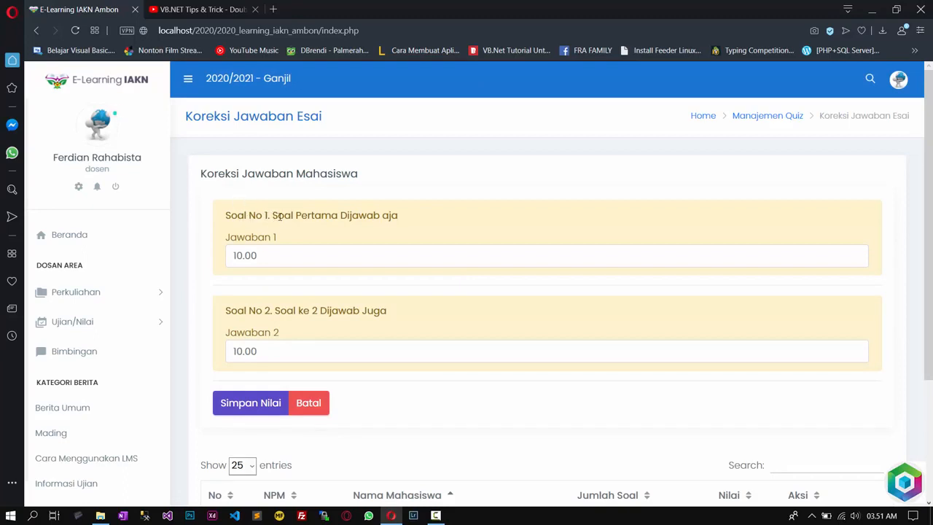
drag(284, 216, 393, 214)
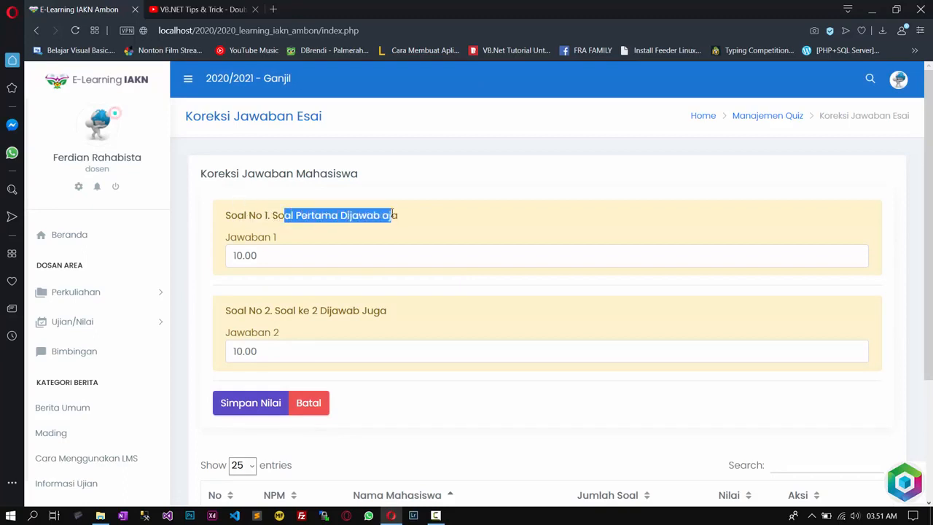
click(264, 258)
click(290, 247)
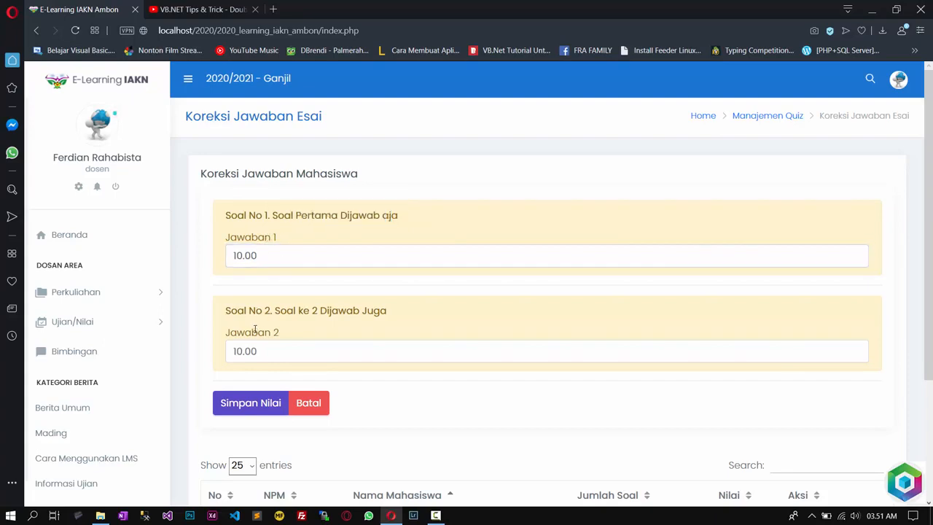
scroll(255, 326, down, 1)
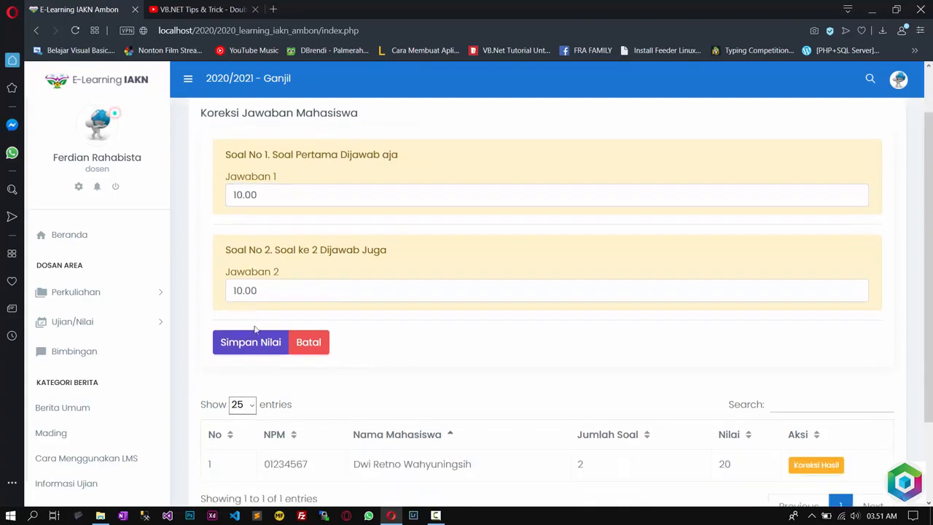
Grade the first essay answer 70 and the second 20, save the scores and return to the quiz management page
click(269, 192)
drag(288, 194, 193, 203)
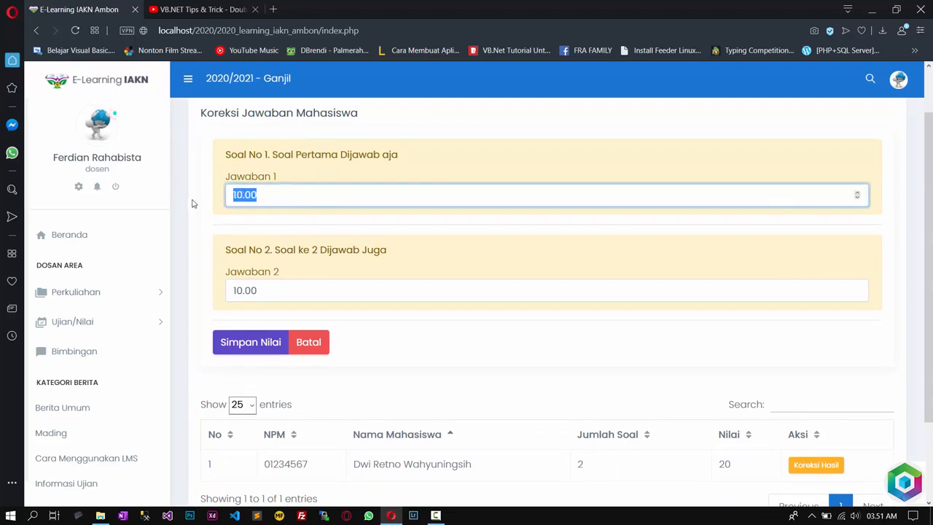
text(70)
drag(263, 290, 222, 286)
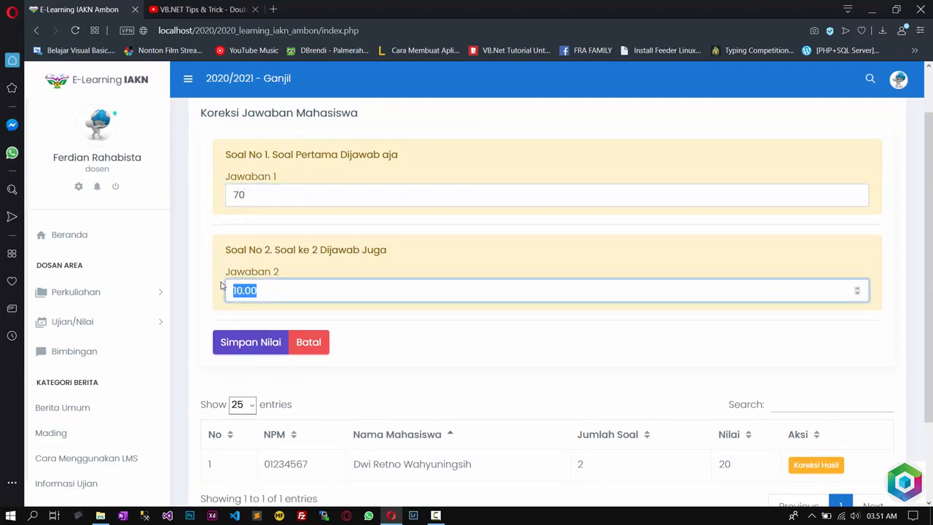
text(20)
click(246, 352)
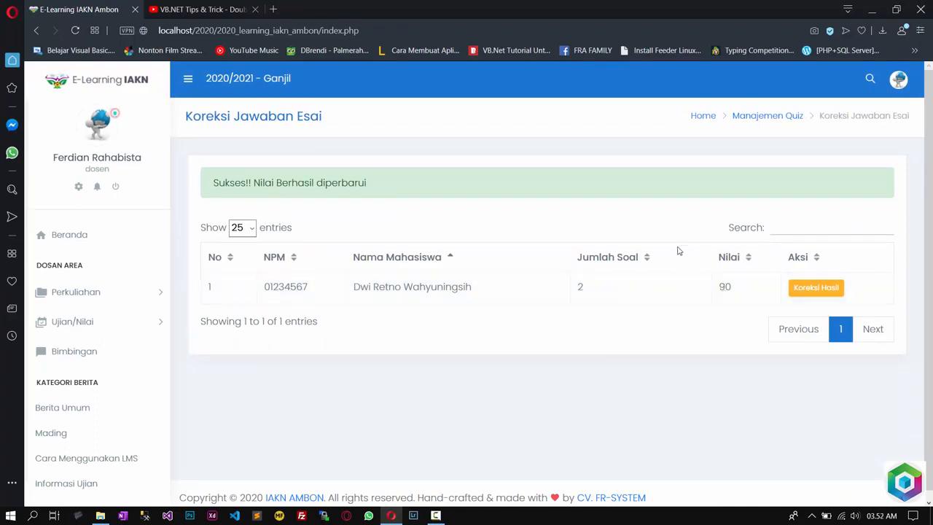
click(789, 121)
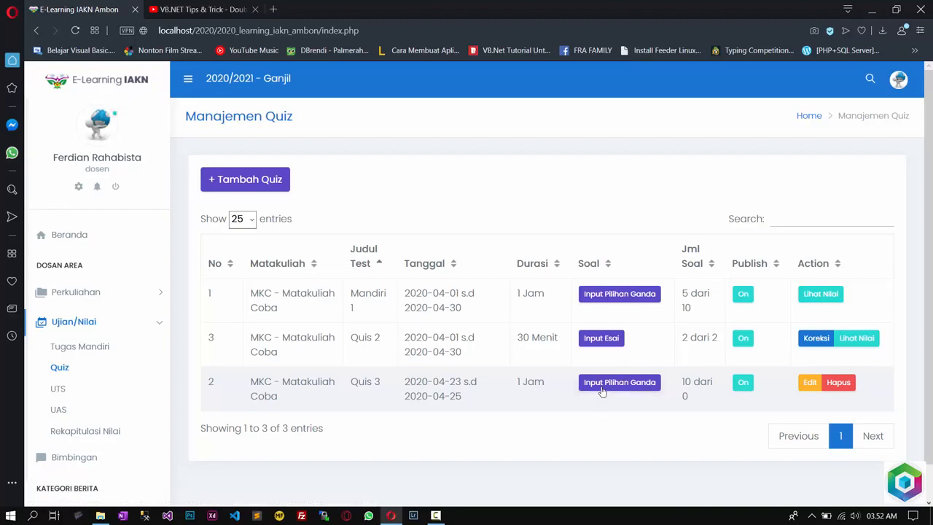
Start a new multiple-choice question for Quis 3 and enter "Sampel Pertanyaan" as its question text
click(602, 390)
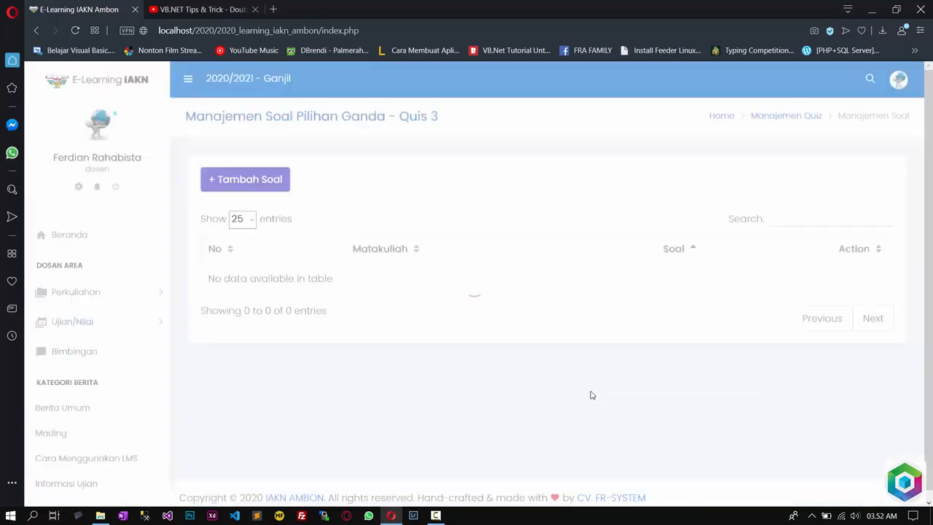
click(273, 183)
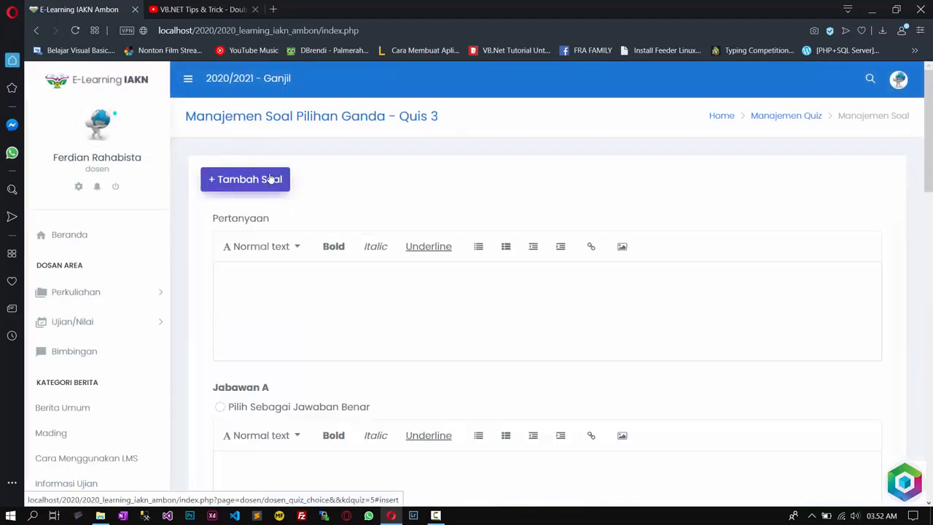
click(270, 296)
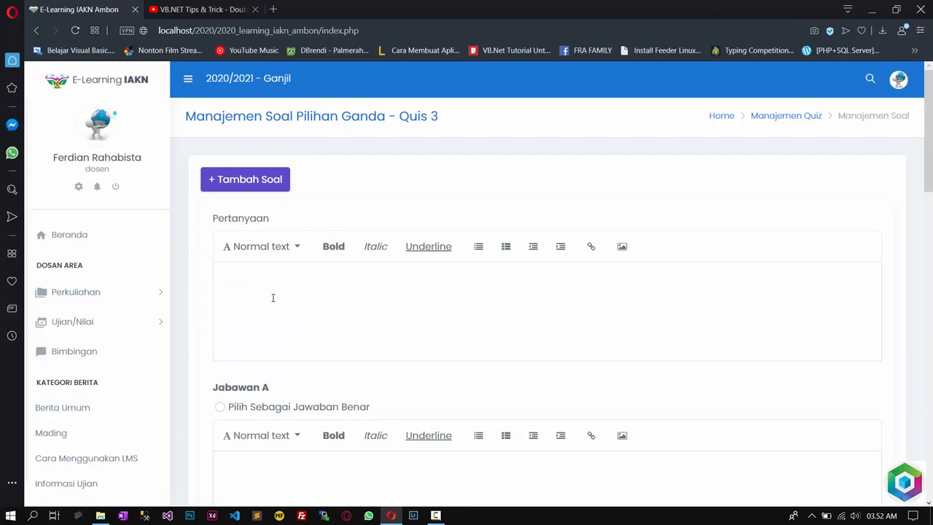
text(Sampe)
text(ertanyaan)
scroll(269, 294, down, 3)
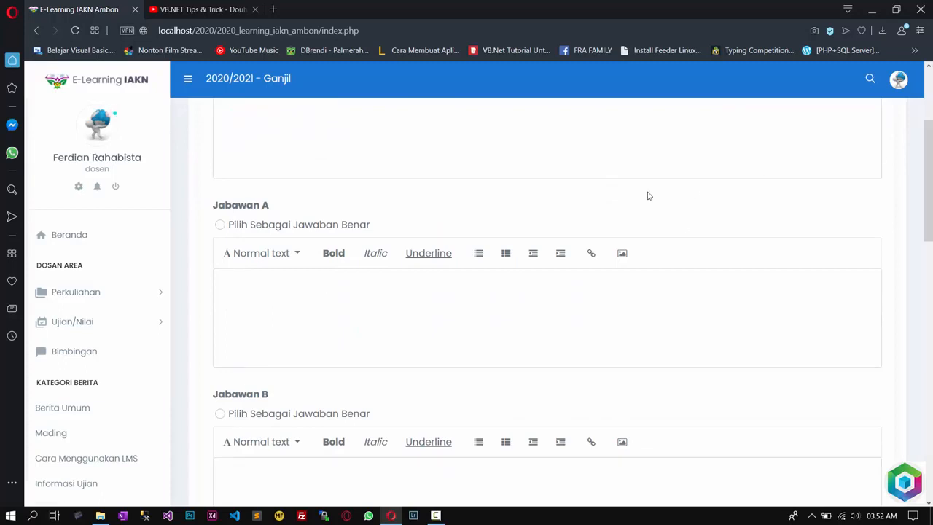
mouse_move(931, 163)
mouse_down()
mouse_move(931, 312)
mouse_move(931, 162)
mouse_up()
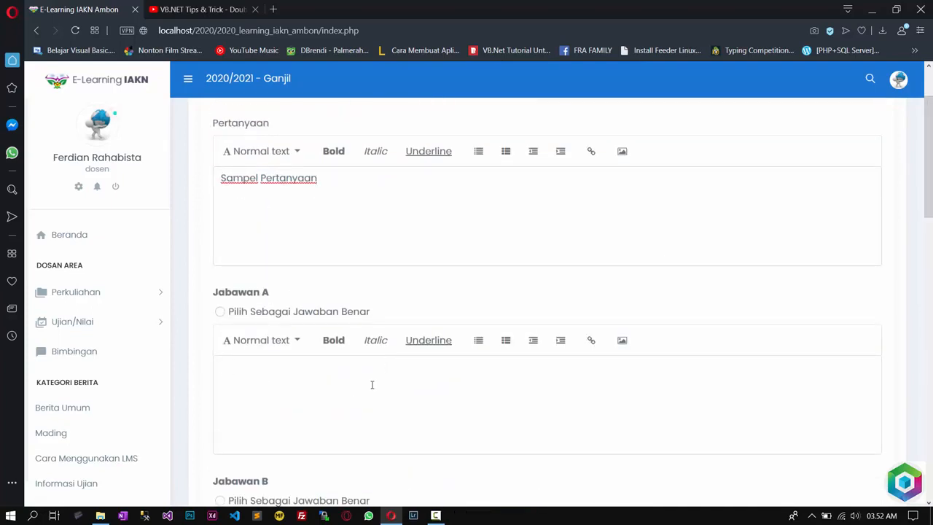
Enter "Sampel Jawaban 1" as answer A and "Sampel Jawaban 2" as answer B
click(372, 385)
text(ASsad)
text(Sampel Jawaban )
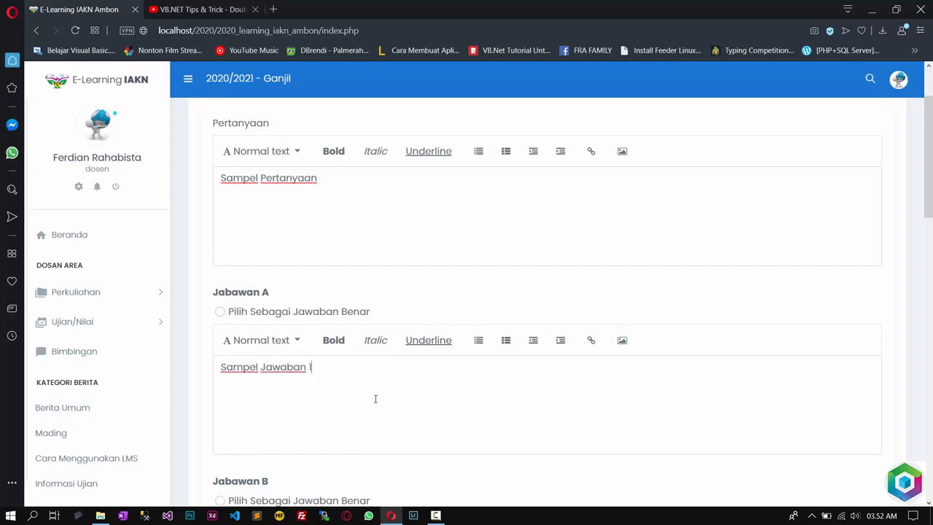
text(1)
scroll(375, 399, down, 3)
text(ampel Jawaban 2)
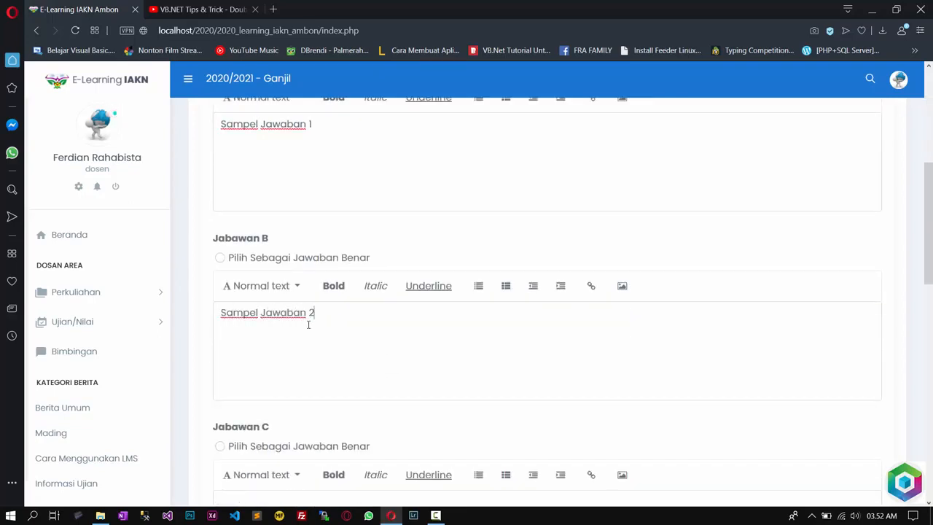
Fill answers C, D and E with "Sampel Jawaban 3", "Sampel Jawaban 4" and "Sampel Jawaban 5"
scroll(309, 324, down, 3)
click(310, 304)
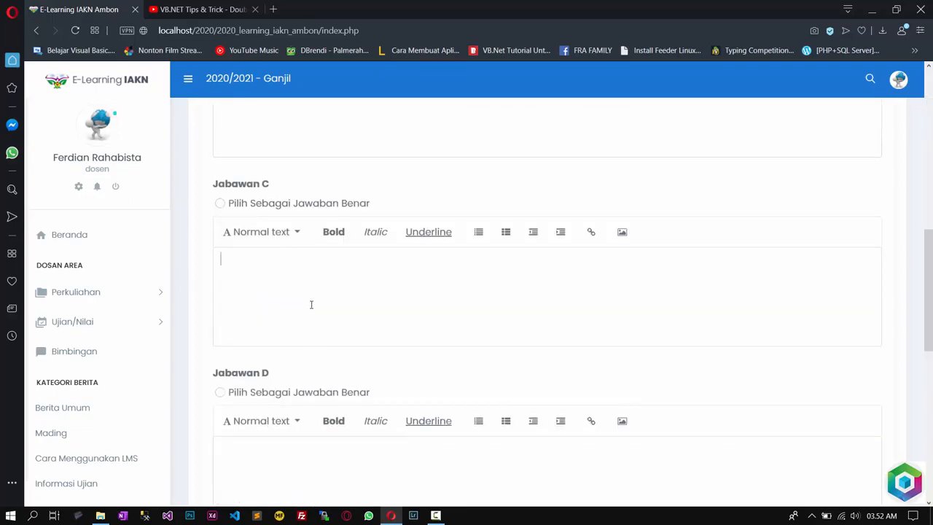
text(Sampel Jawab)
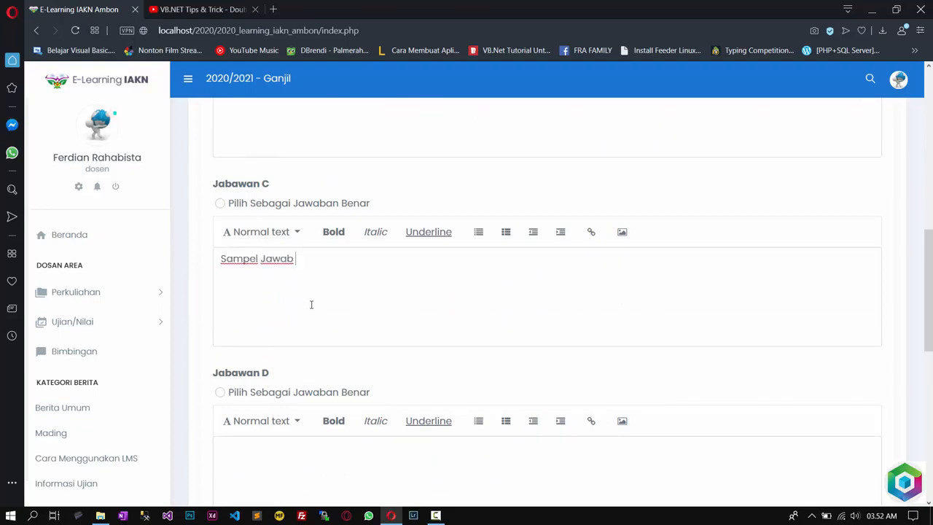
text(an 3)
scroll(323, 304, down, 2)
click(339, 314)
text(Sampel Jawaban 4)
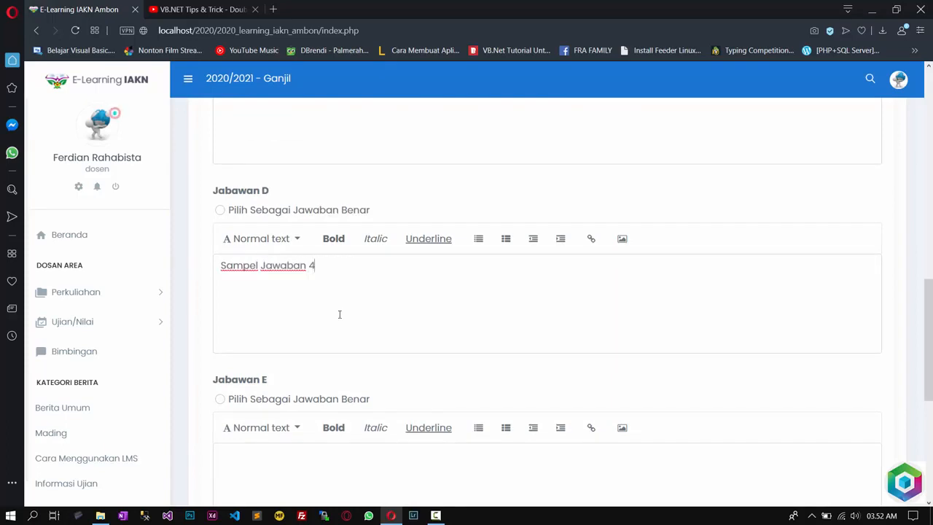
scroll(337, 316, up, 3)
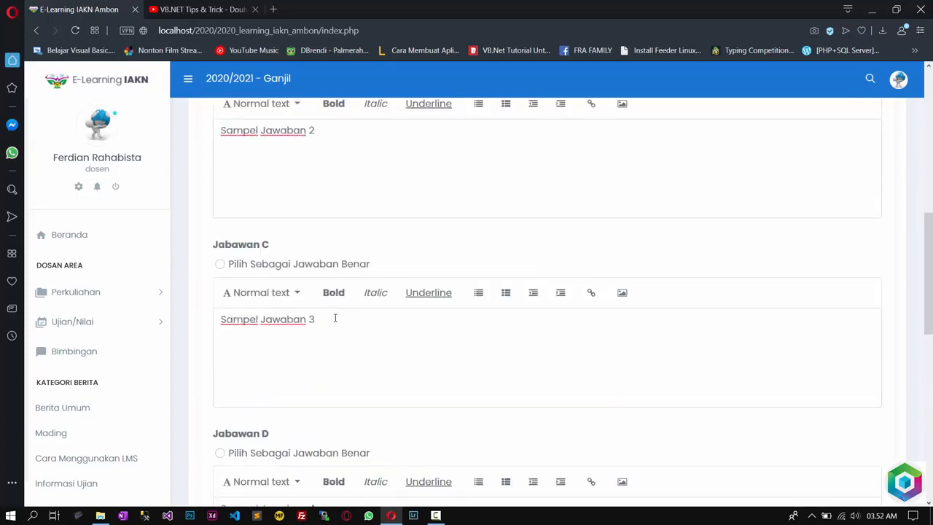
scroll(333, 318, down, 5)
text(ampel Jawaban 5)
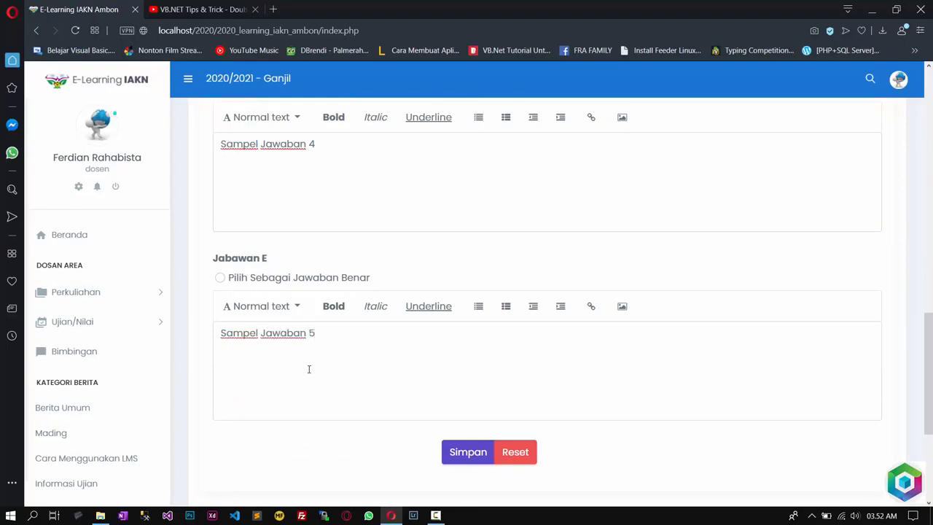
Mark answer B as the correct answer and save the question
scroll(308, 369, up, 10)
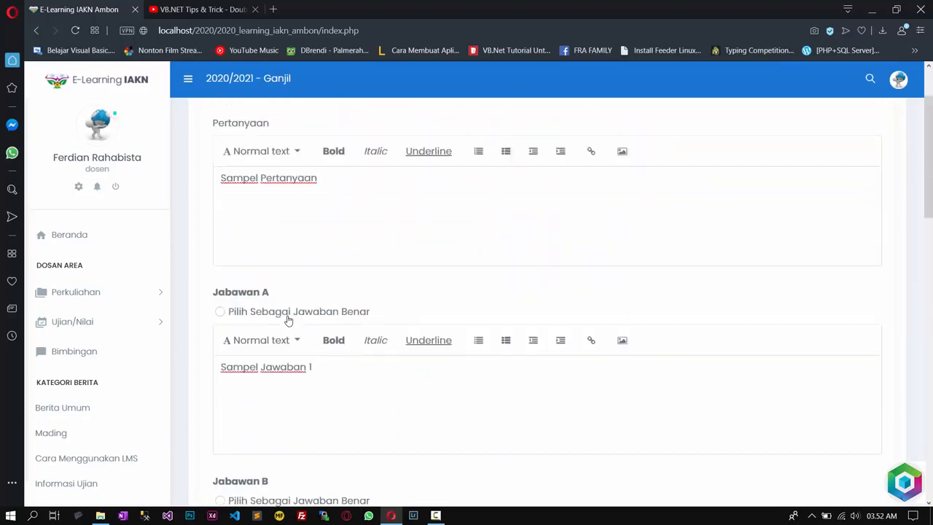
scroll(267, 314, down, 3)
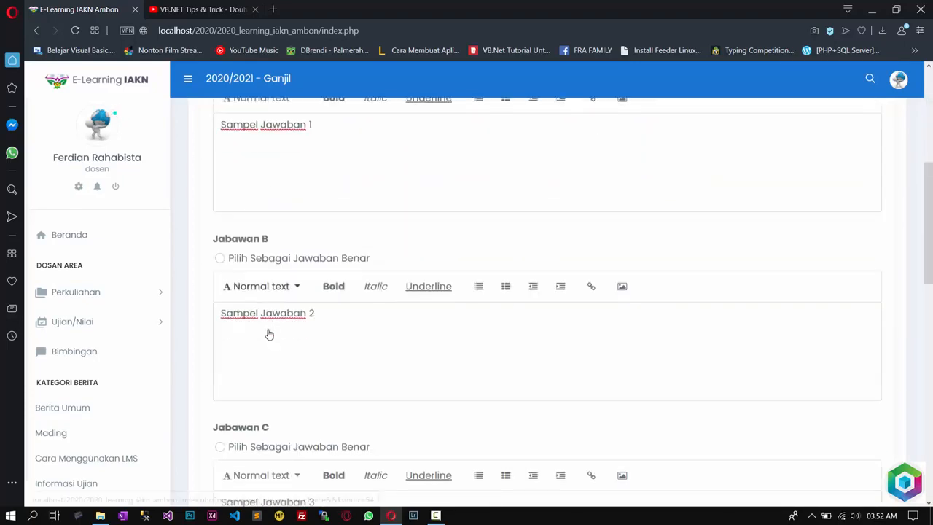
scroll(290, 272, up, 2)
scroll(289, 272, down, 1)
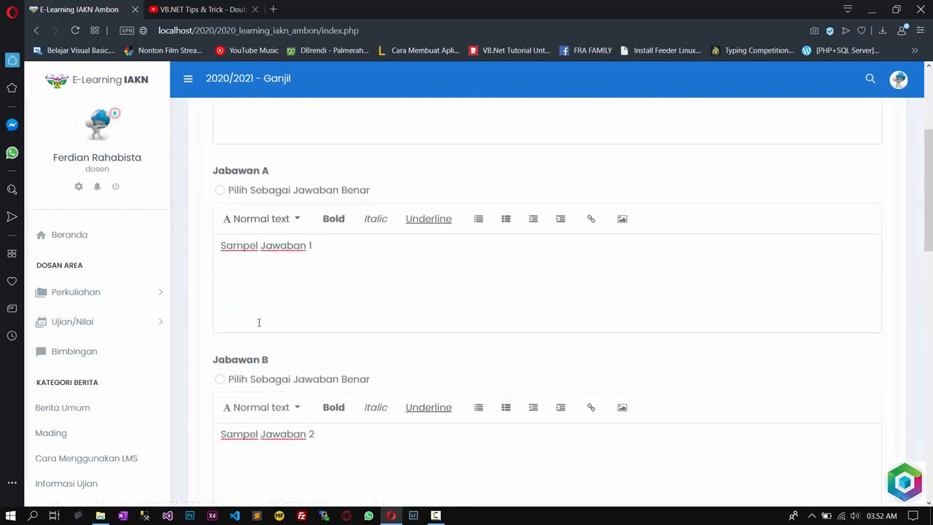
click(220, 381)
scroll(216, 292, down, 2)
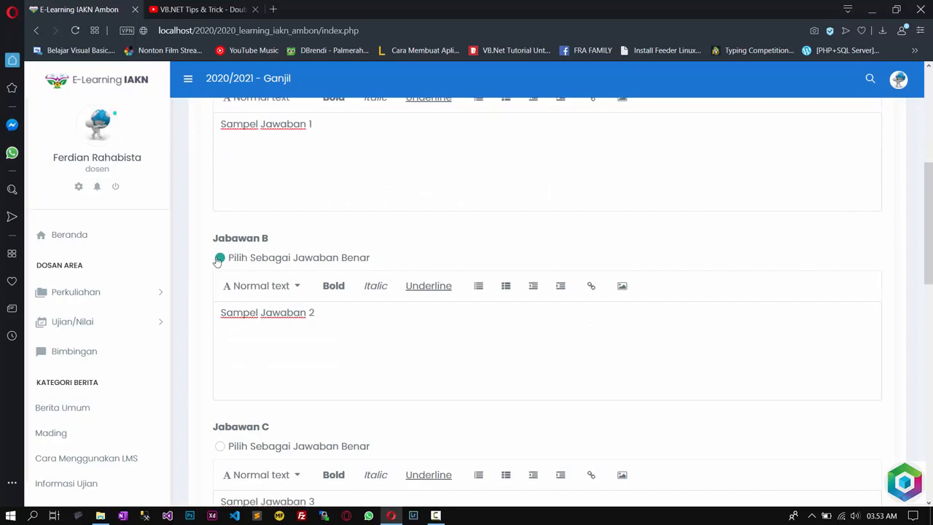
scroll(416, 310, down, 8)
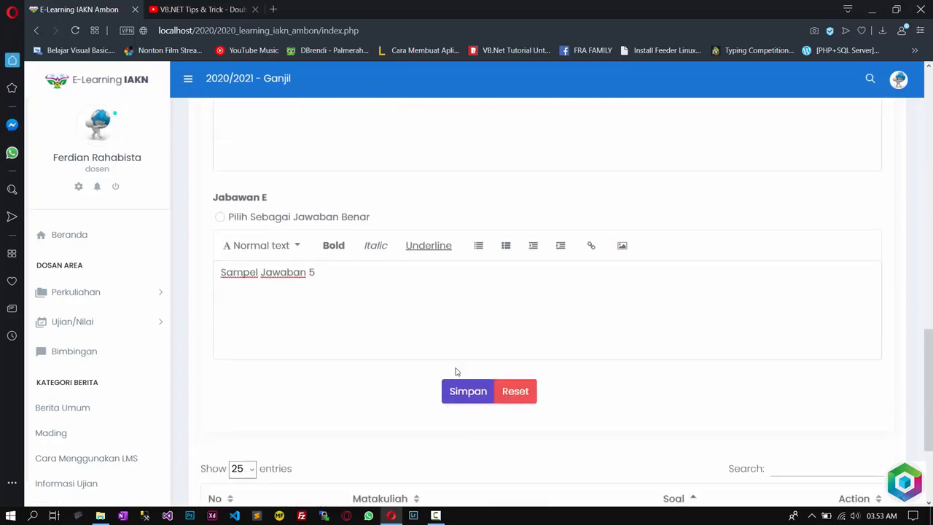
click(461, 399)
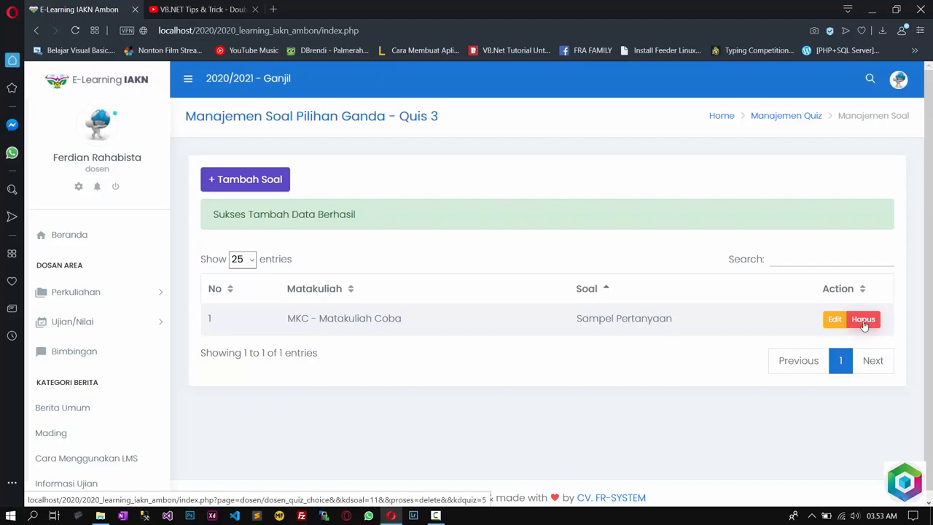
Return to the quiz management page and check the question count of Quis 3
click(810, 117)
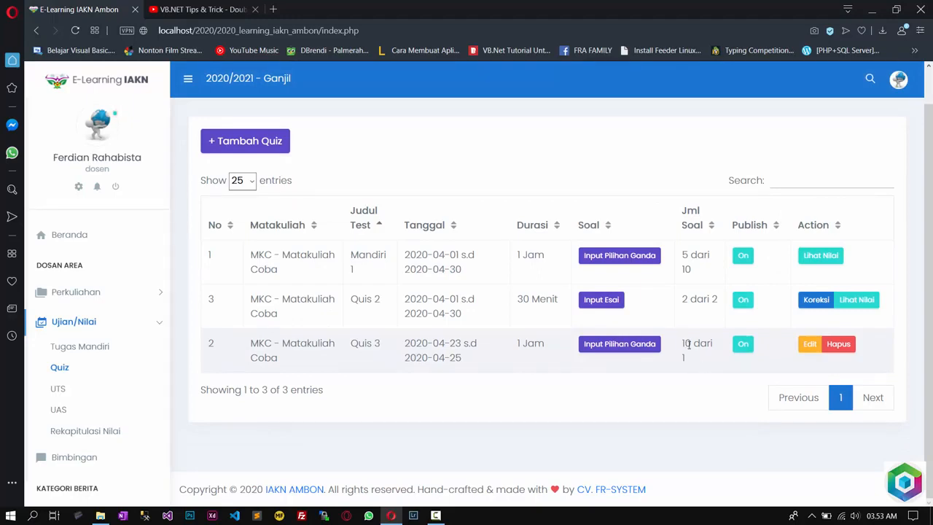
double_click(689, 342)
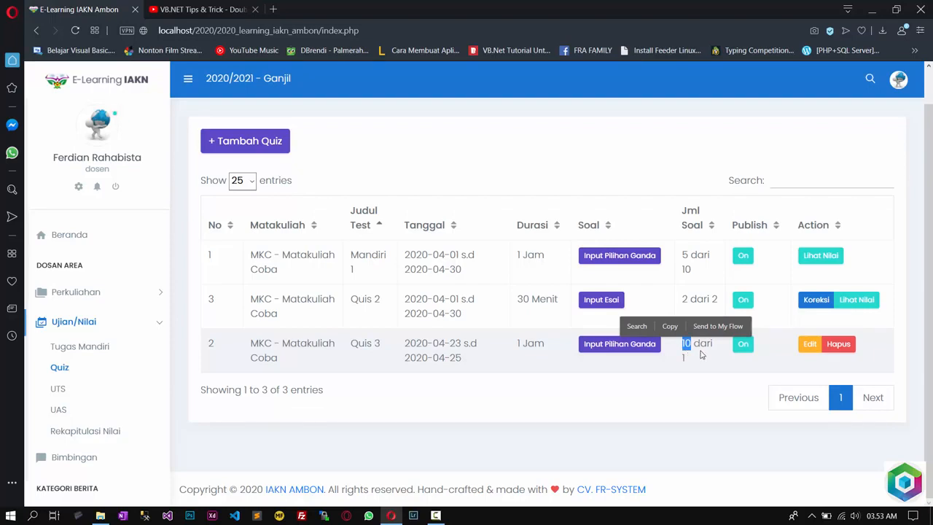
click(701, 350)
double_click(683, 358)
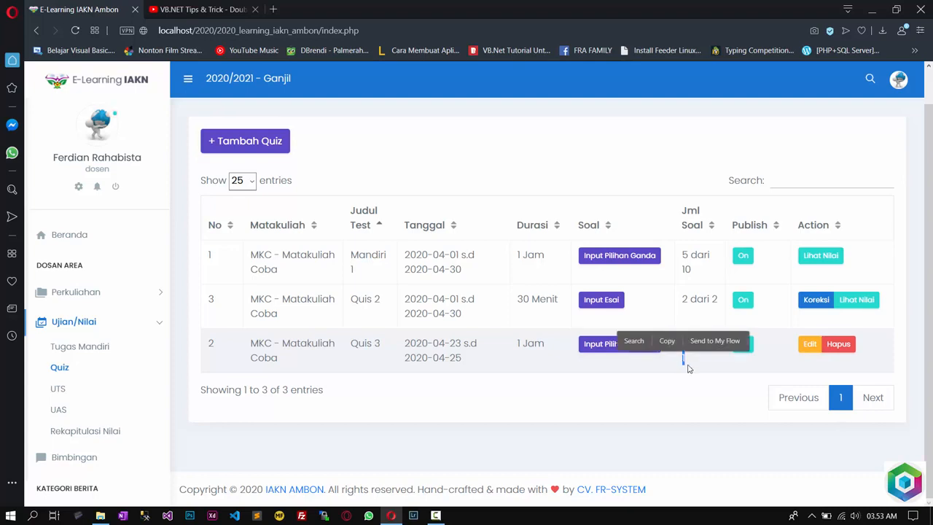
click(690, 365)
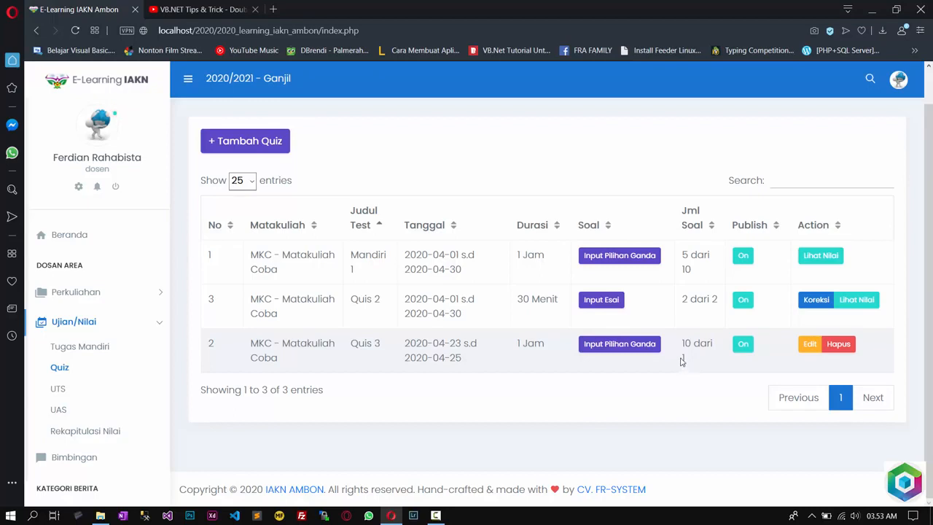
double_click(683, 358)
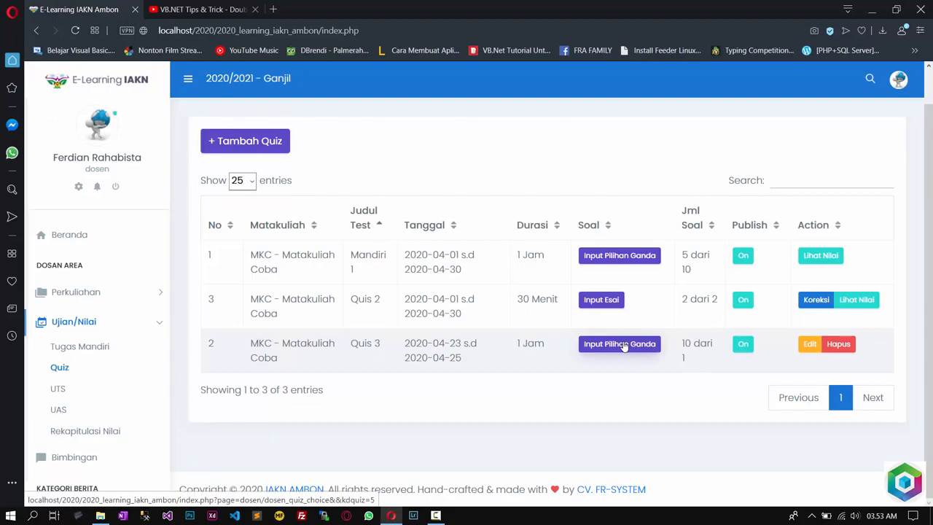
Start a new entry on the UTS management page and choose MKC - Matakuliah Coba as its course
click(57, 390)
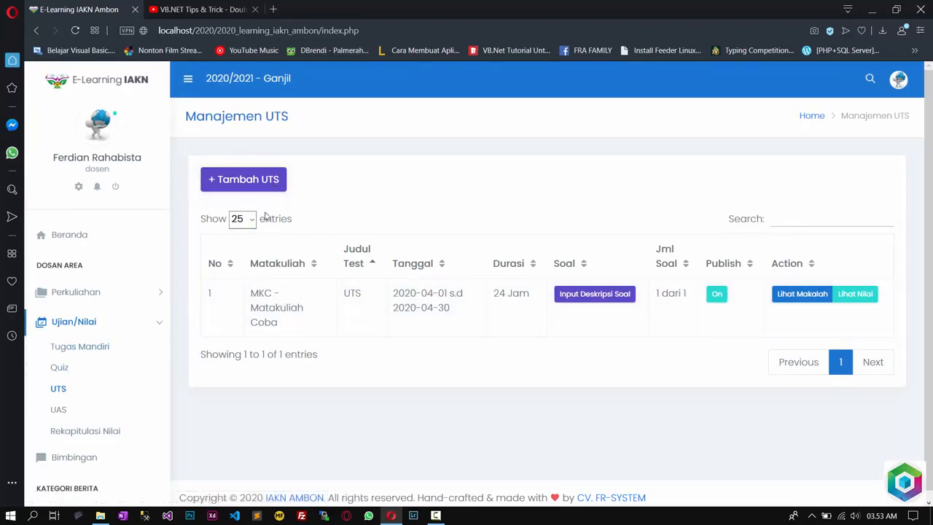
click(250, 183)
scroll(330, 213, down, 2)
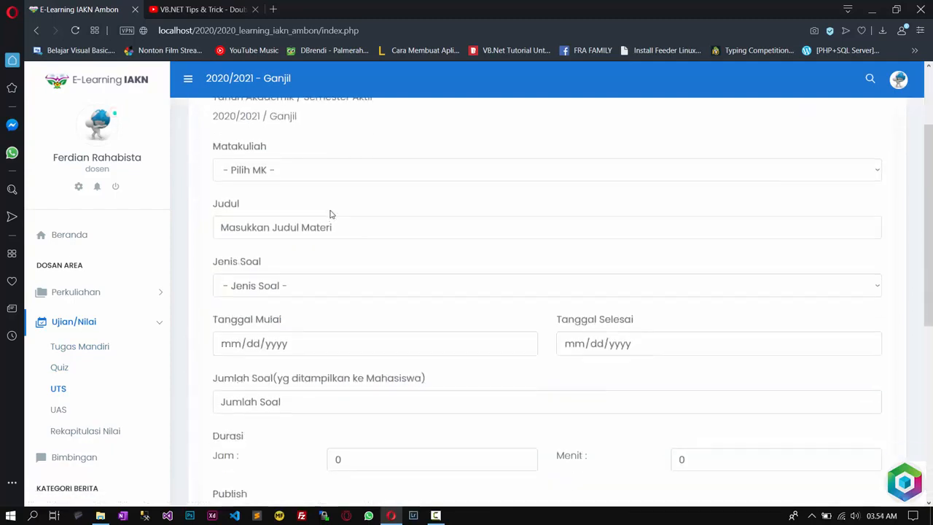
click(288, 175)
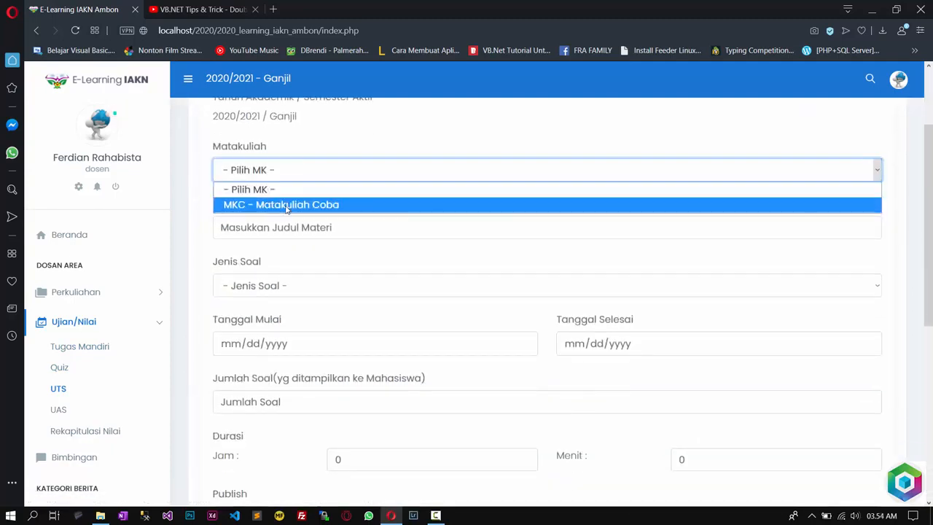
click(287, 205)
Examine the question type options, the remaining fields of the new UTS form and the existing UTS entry below it
scroll(337, 248, up, 1)
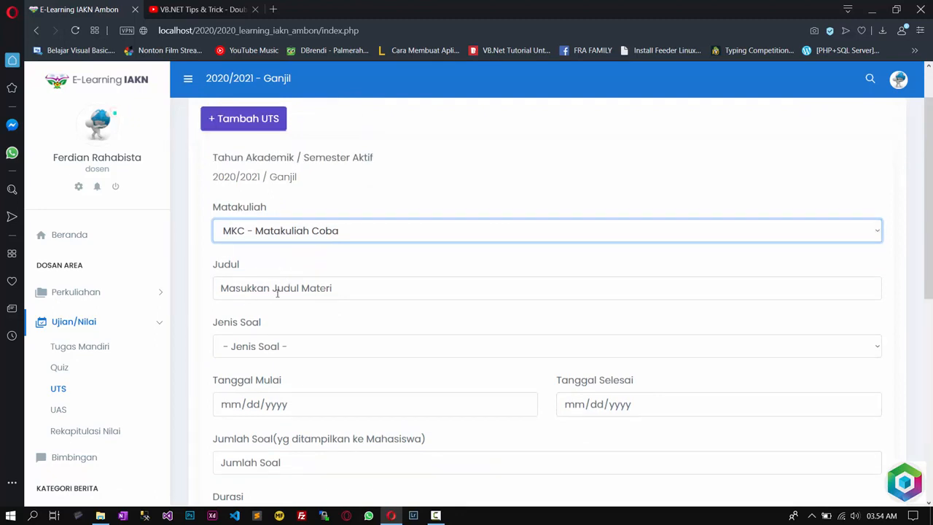
scroll(277, 293, down, 1)
click(274, 287)
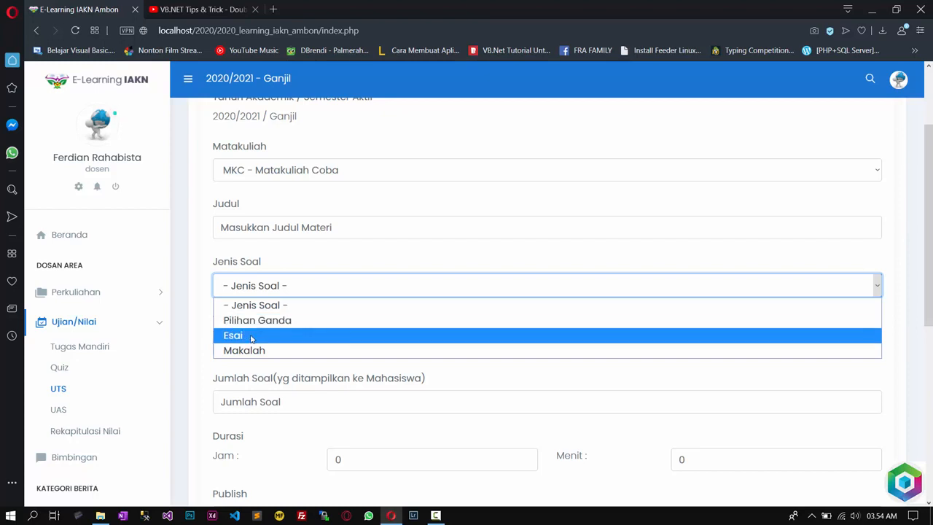
click(303, 275)
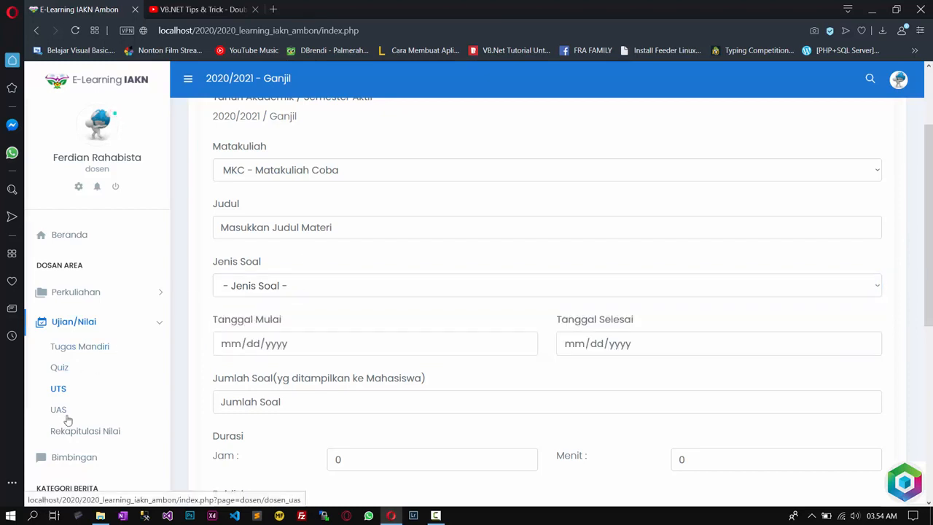
click(305, 291)
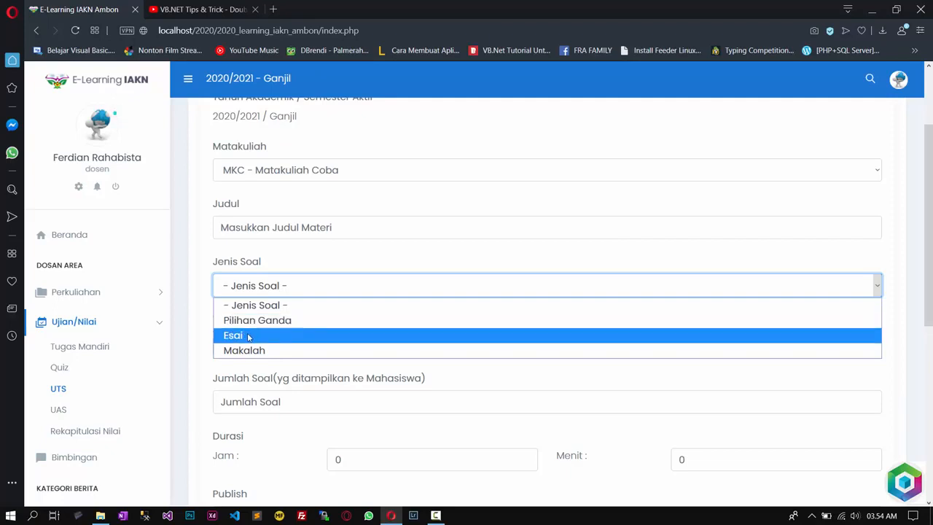
click(325, 300)
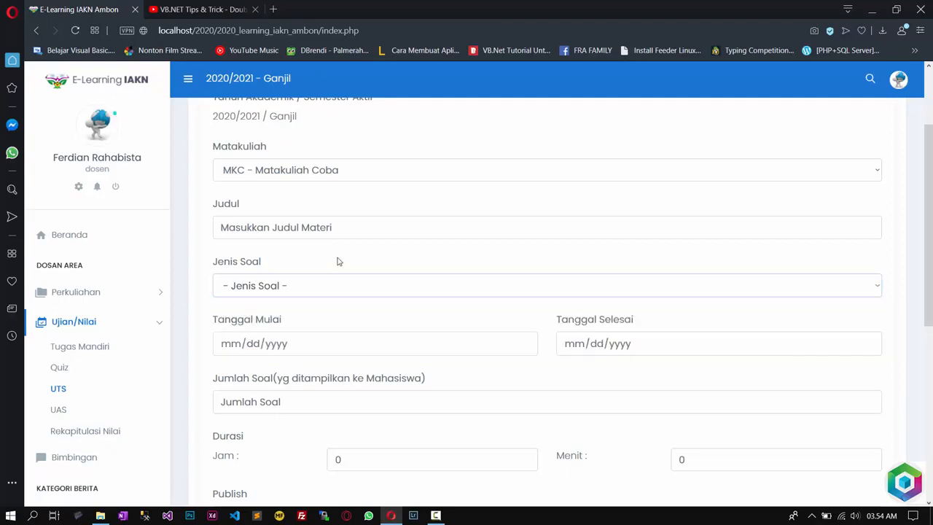
scroll(337, 263, down, 2)
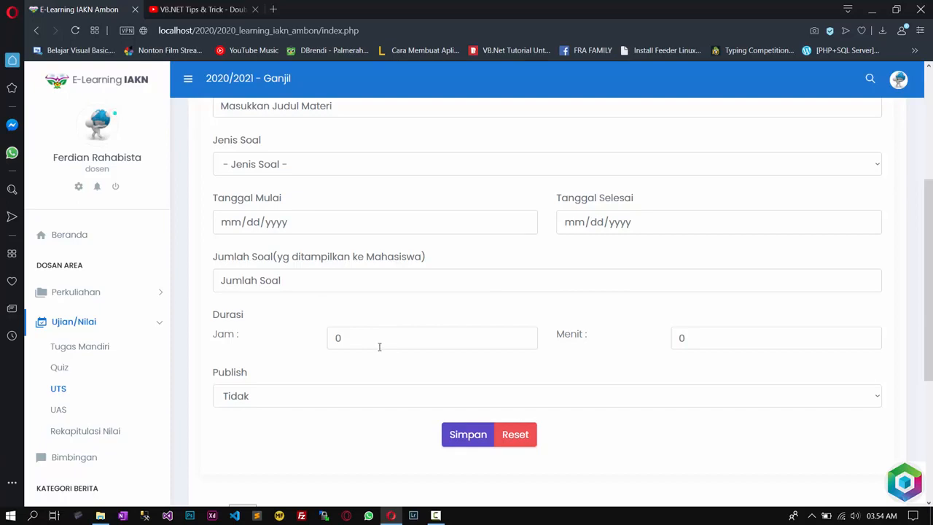
scroll(285, 412, down, 2)
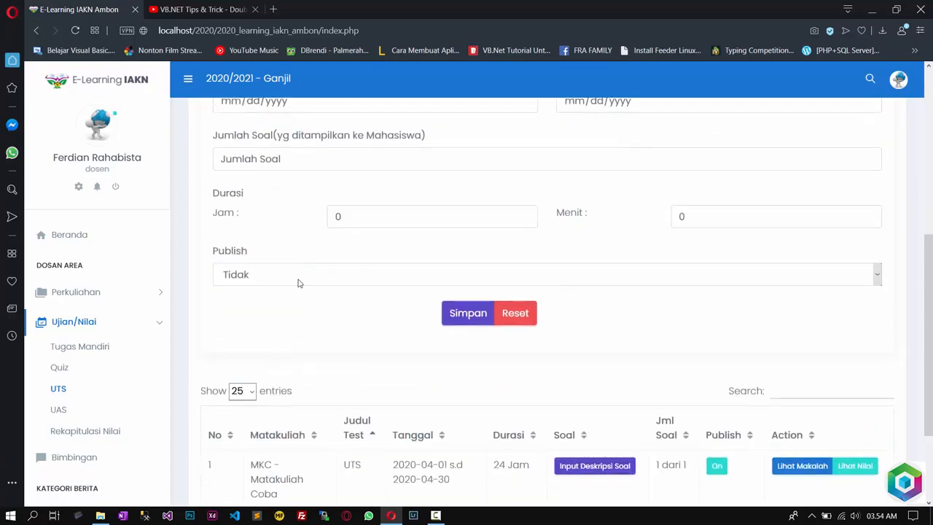
scroll(297, 283, down, 1)
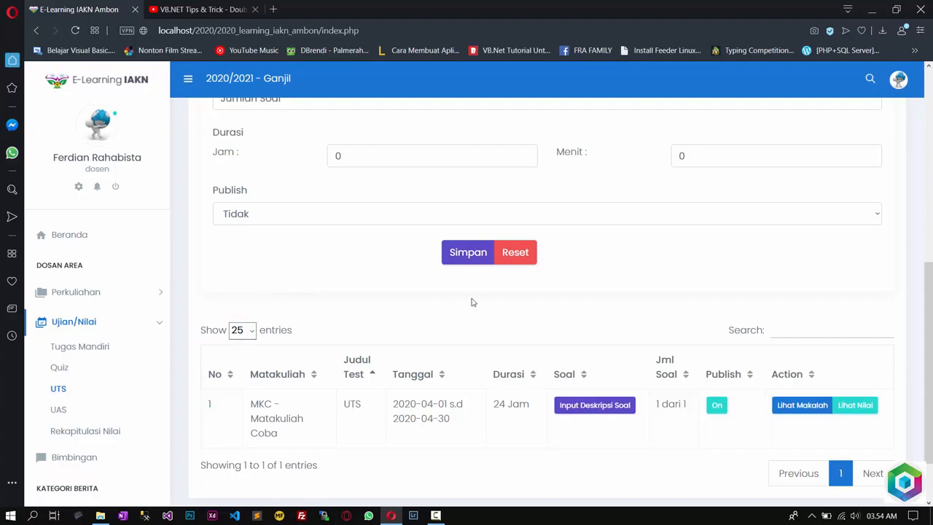
scroll(471, 302, down, 2)
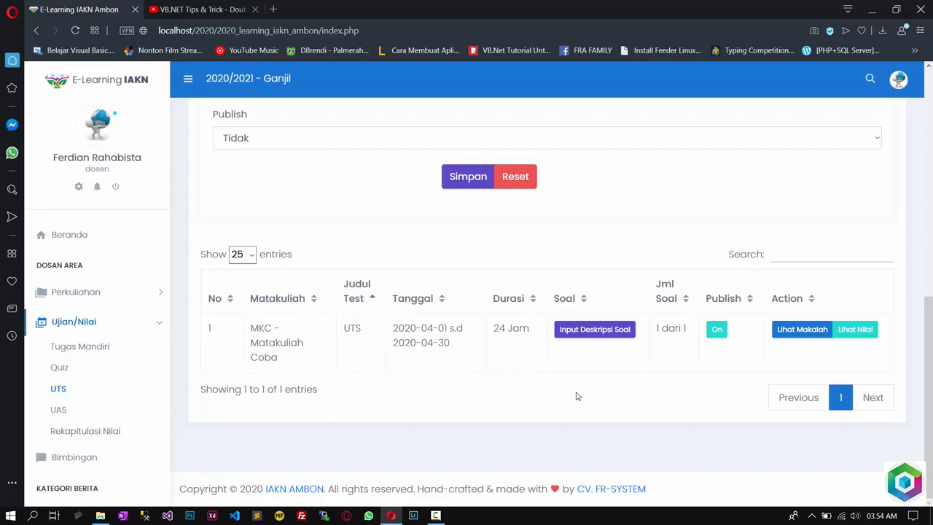
Open the question description management of the existing UTS and look over the blank new-question form and the question list
click(591, 335)
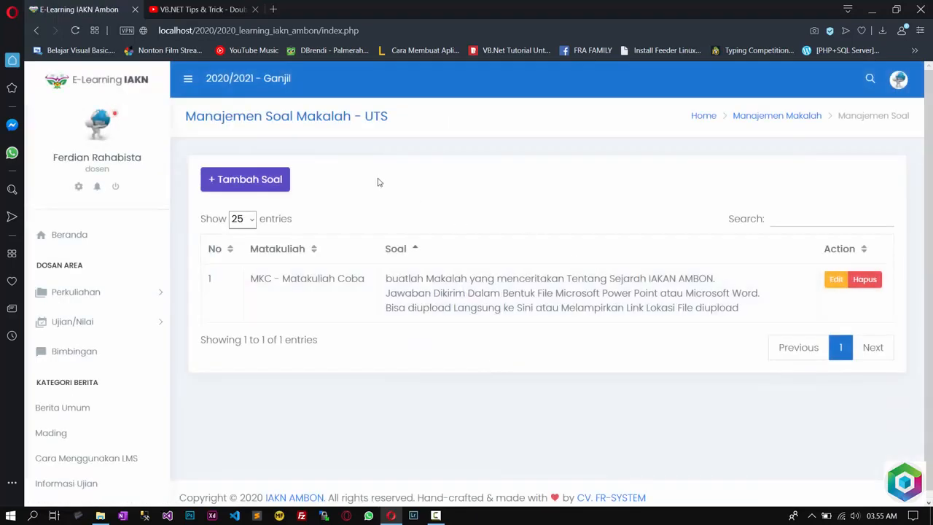
click(264, 180)
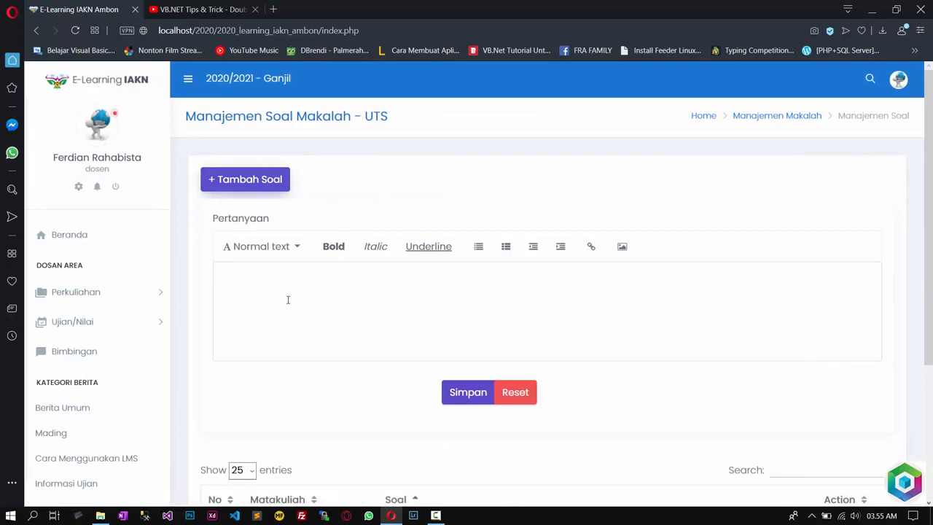
scroll(288, 300, down, 3)
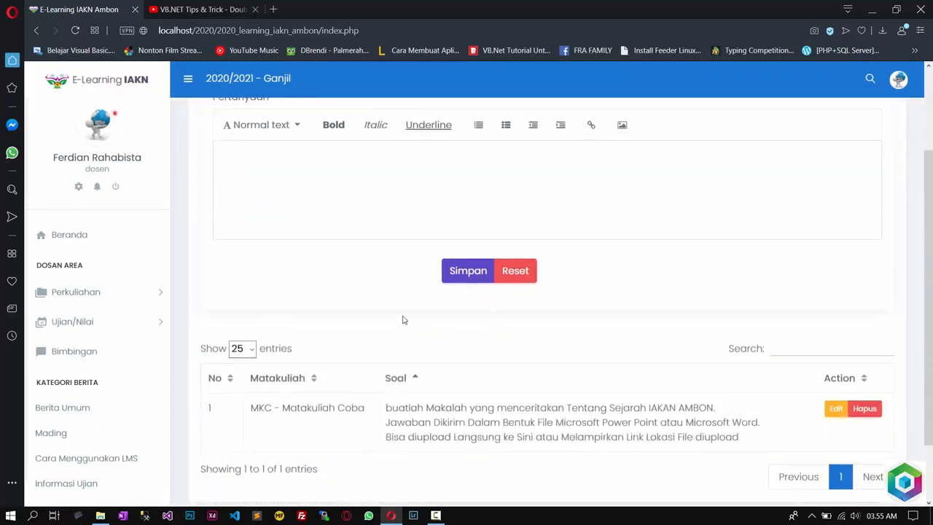
scroll(452, 320, down, 1)
Open the existing UTS paper question for editing, cancel without changes and return to the UTS management page
click(837, 350)
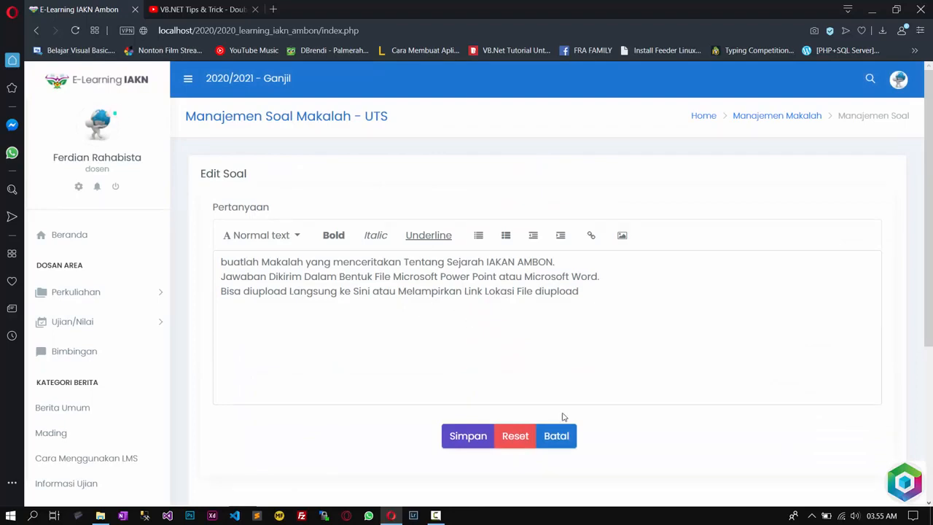
click(556, 437)
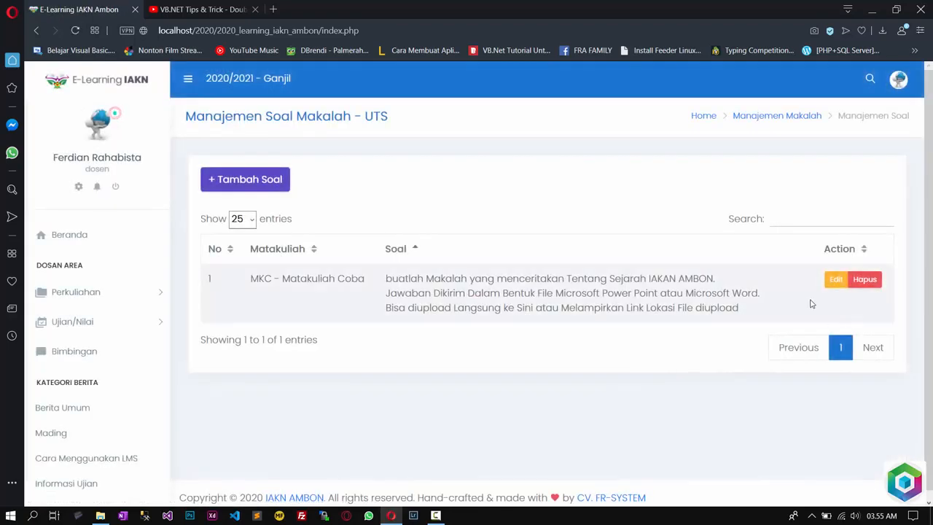
click(764, 116)
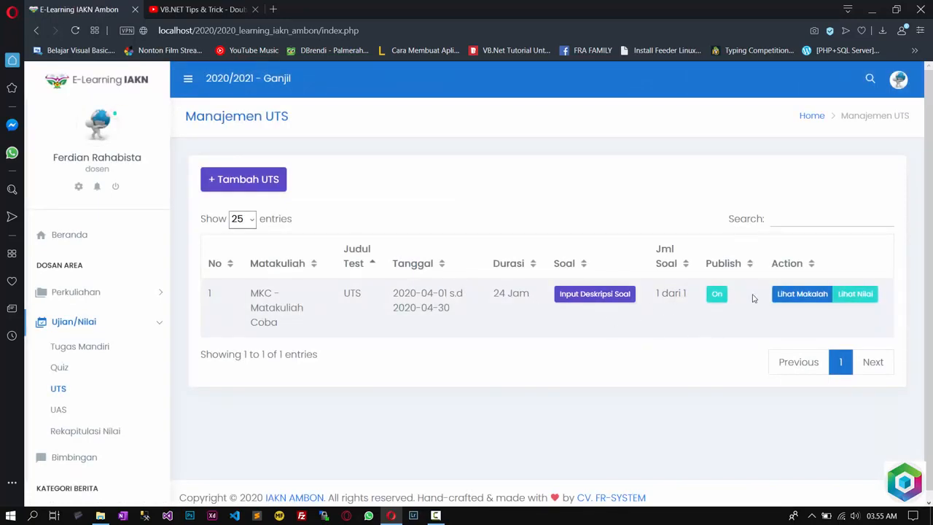
Open the submitted papers of the UTS, open the listed student's submission for correction and read its question description
click(799, 302)
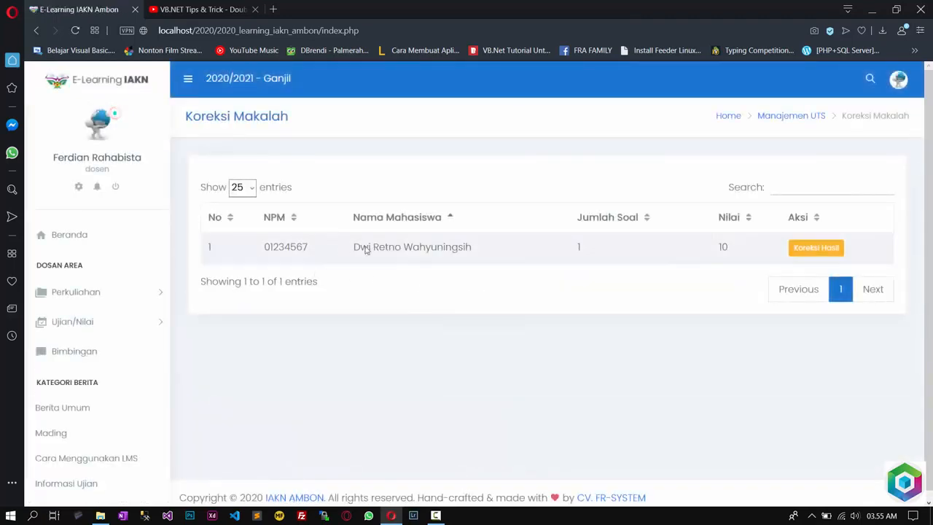
click(816, 248)
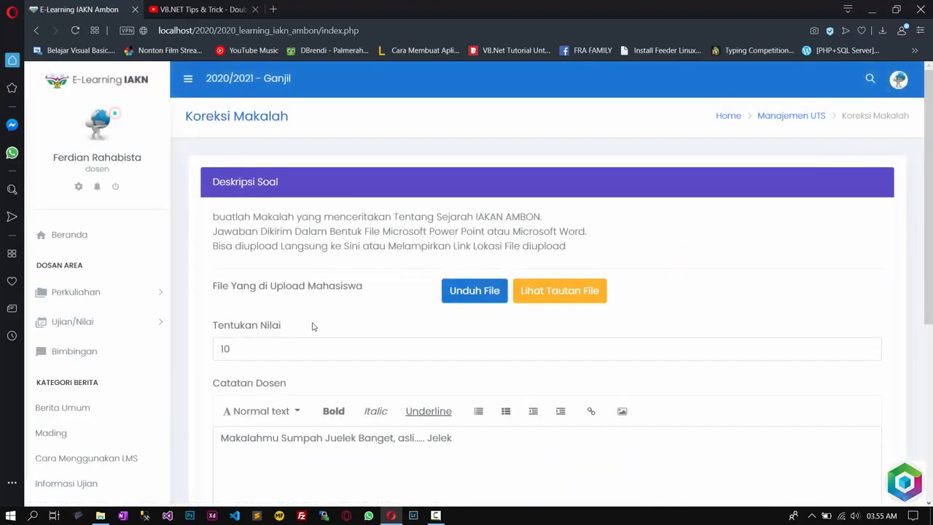
scroll(314, 332, down, 1)
scroll(313, 341, up, 1)
drag(216, 217, 580, 260)
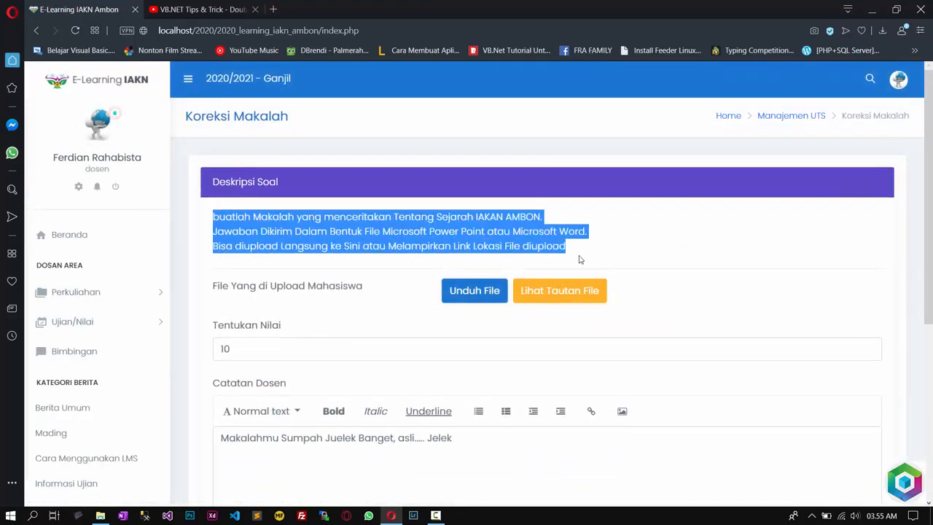
click(387, 297)
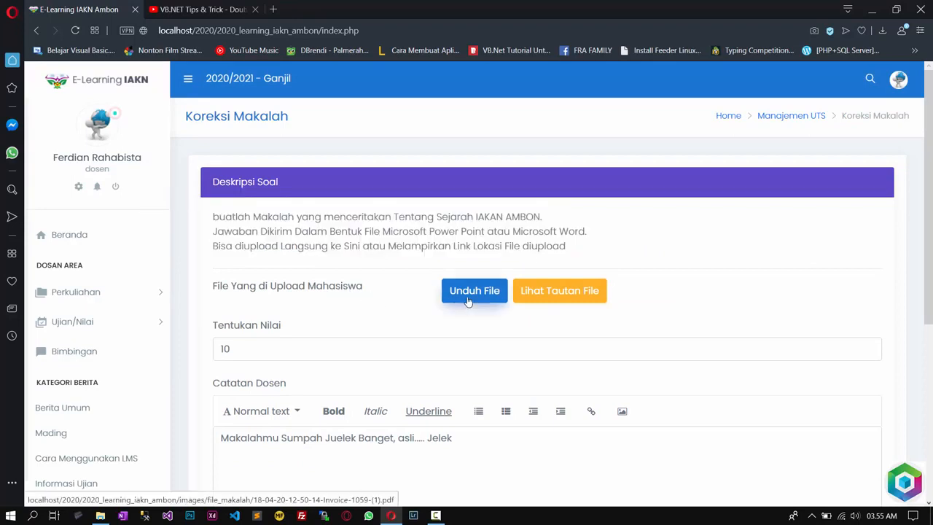
View the student's linked file, return to the correction page, and open the uploaded PDF's download dialog and cancel it
click(556, 291)
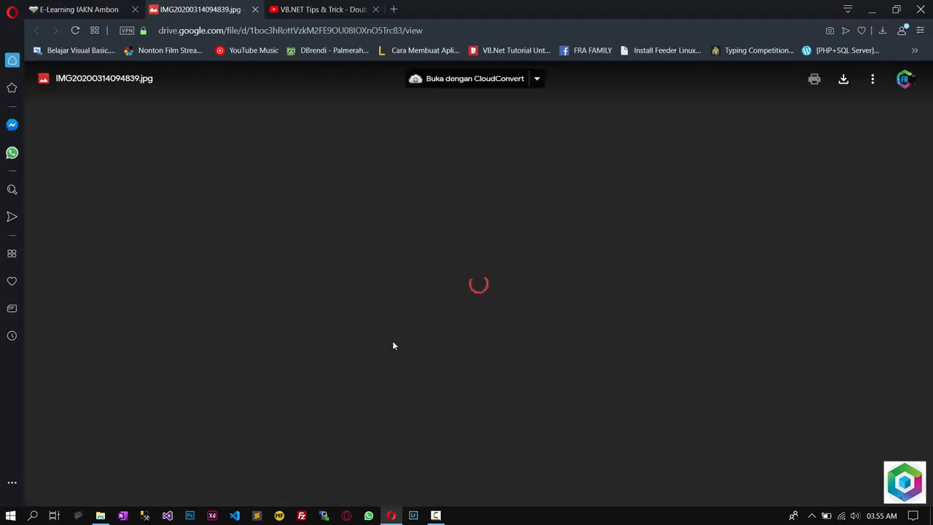
click(83, 7)
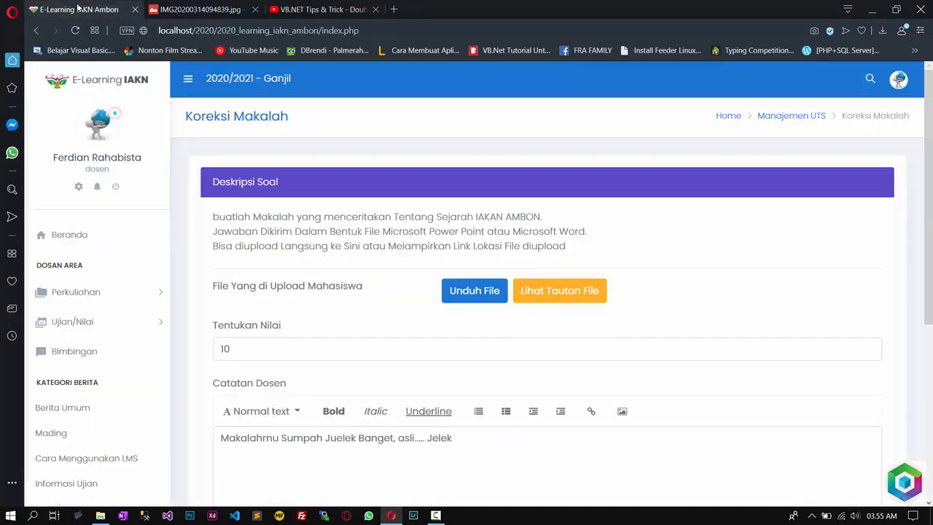
scroll(571, 301, down, 1)
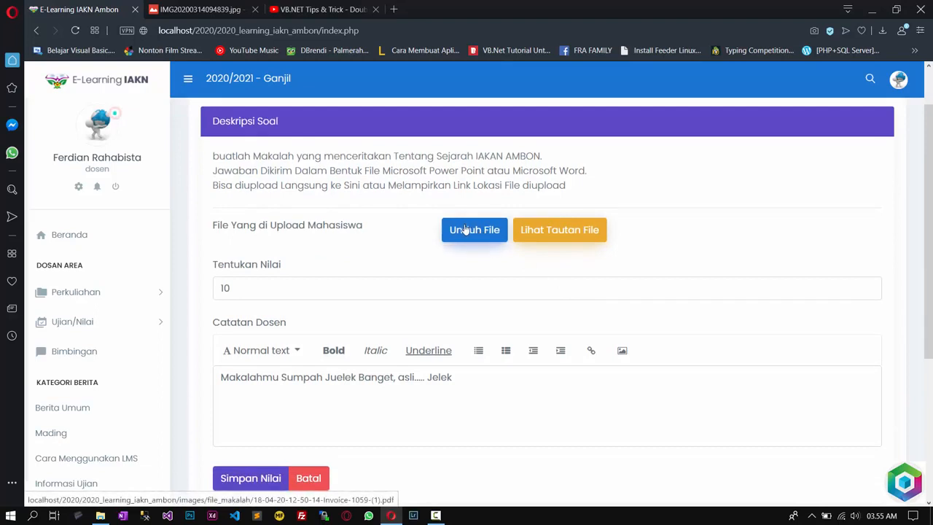
click(462, 233)
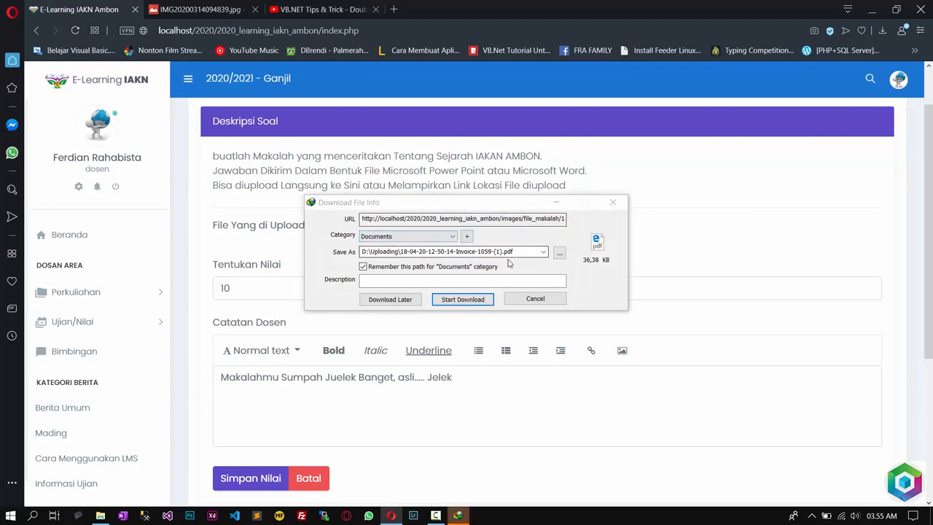
click(535, 299)
click(495, 312)
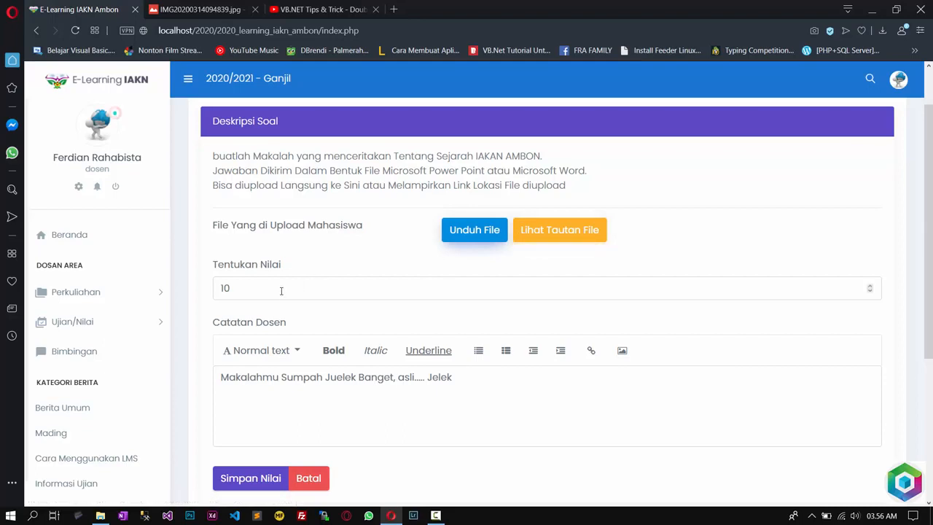
Set the paper's score to 90, save it and check the score in the correction list
click(330, 291)
key(BackSpace)
key(BackSpace)
text(9)
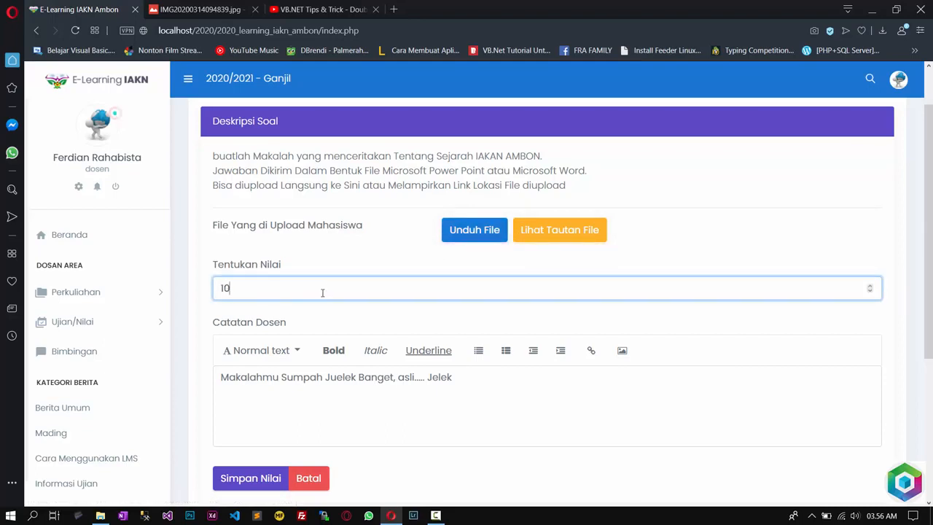
double_click(212, 287)
text(90)
click(251, 478)
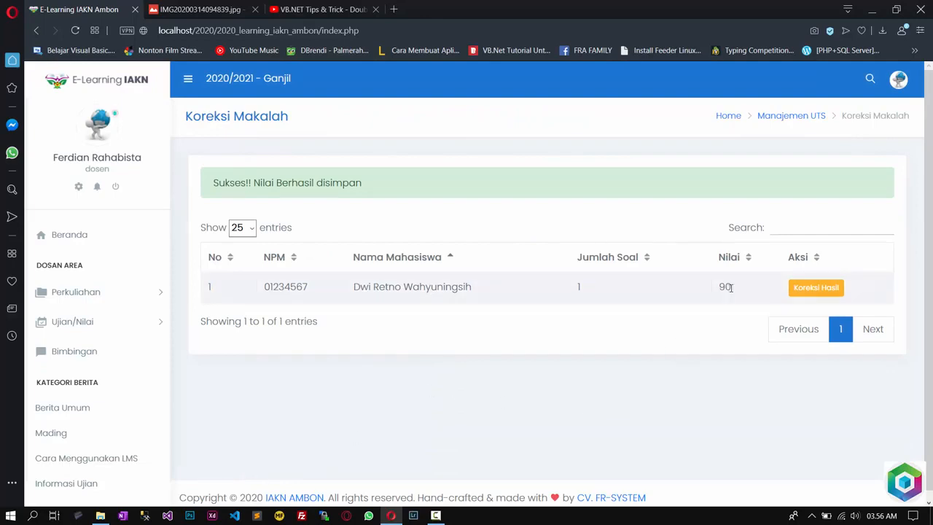
drag(730, 287, 719, 294)
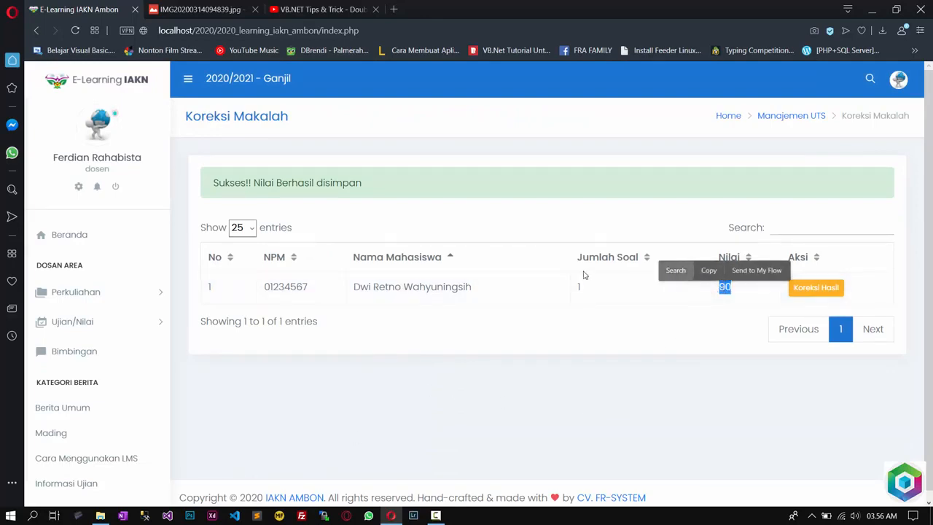
Open the UAS management page and look through the new UAS form and the existing UAS entry
click(123, 327)
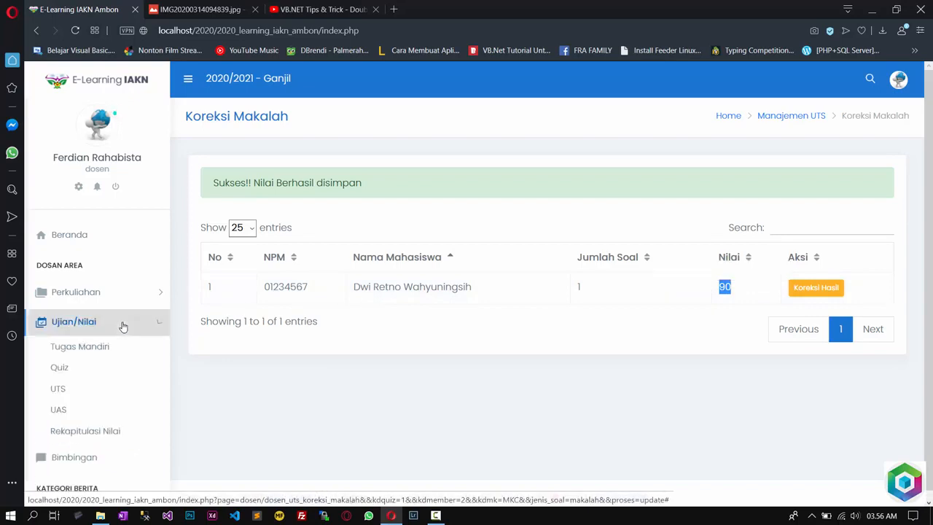
click(61, 412)
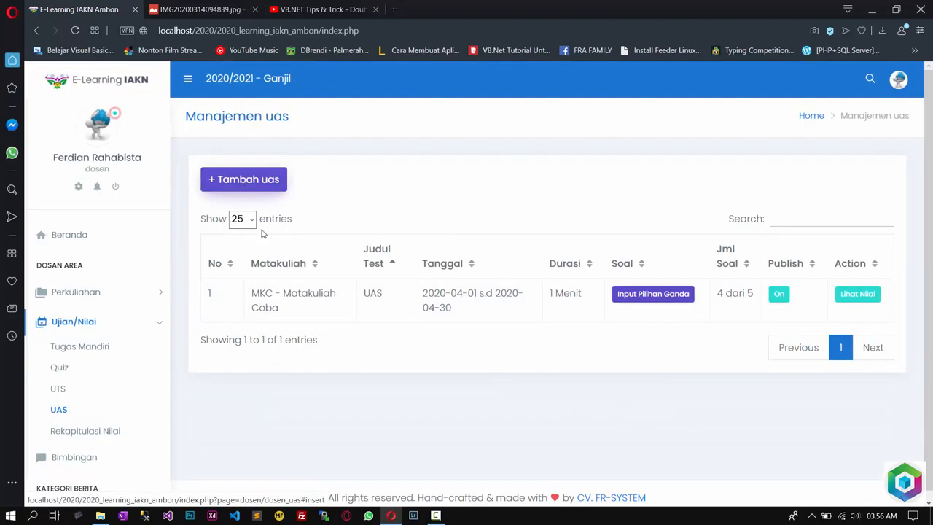
click(259, 181)
scroll(262, 165, down, 2)
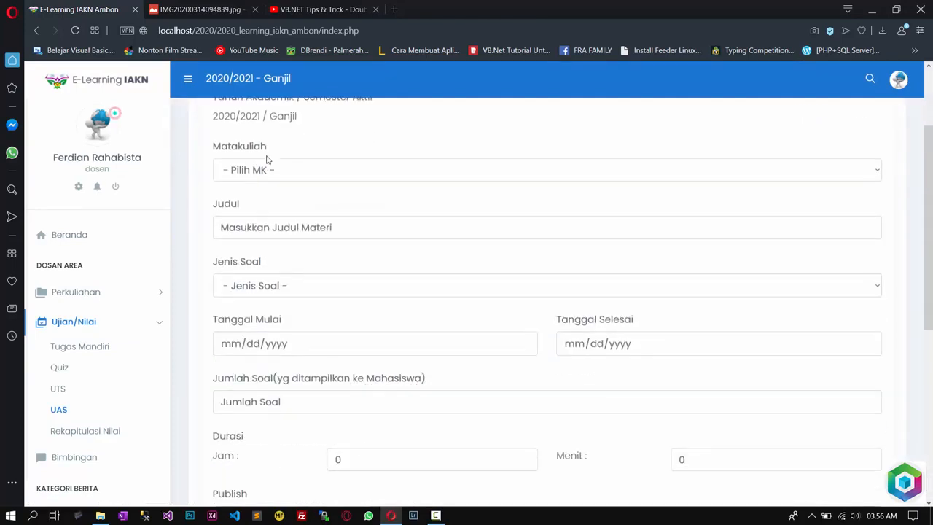
scroll(246, 218, down, 5)
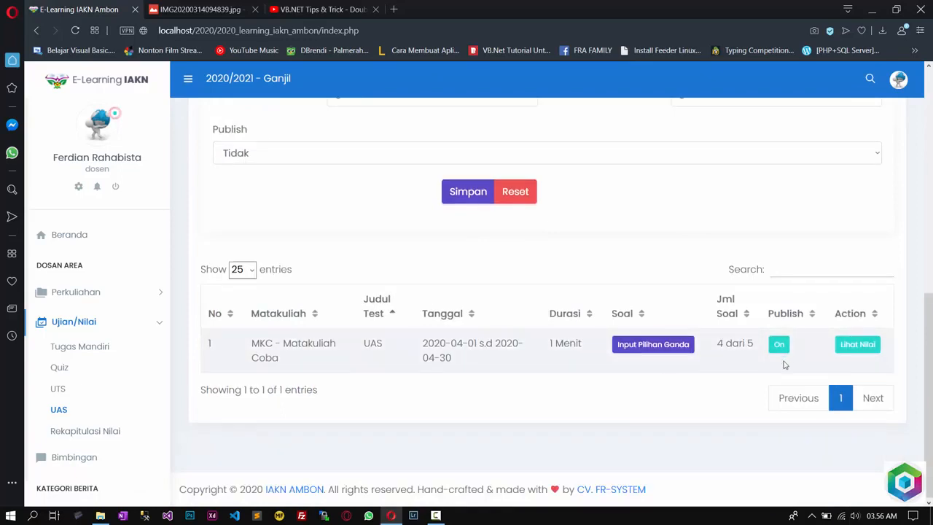
Show the grade recap for course MKC - Matakuliah Coba, class A, with Tugas Mandiri as the grade type
click(84, 436)
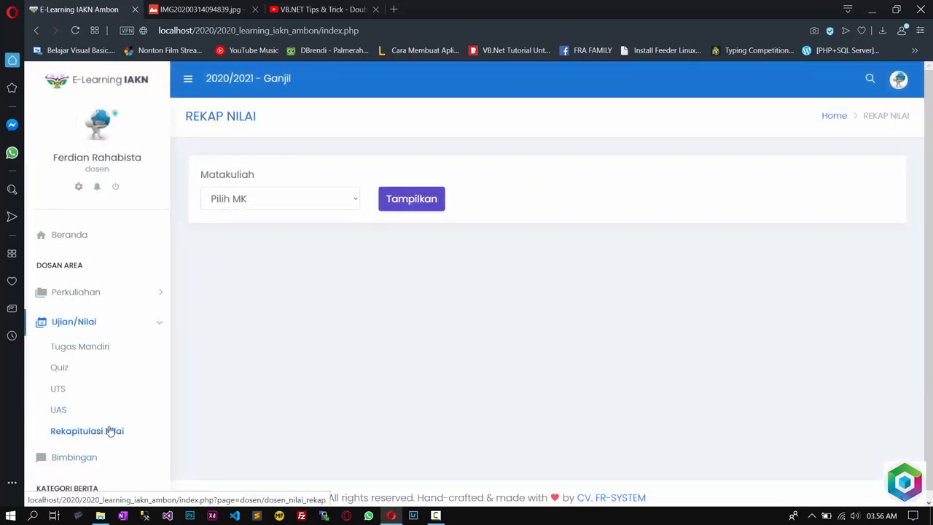
click(328, 201)
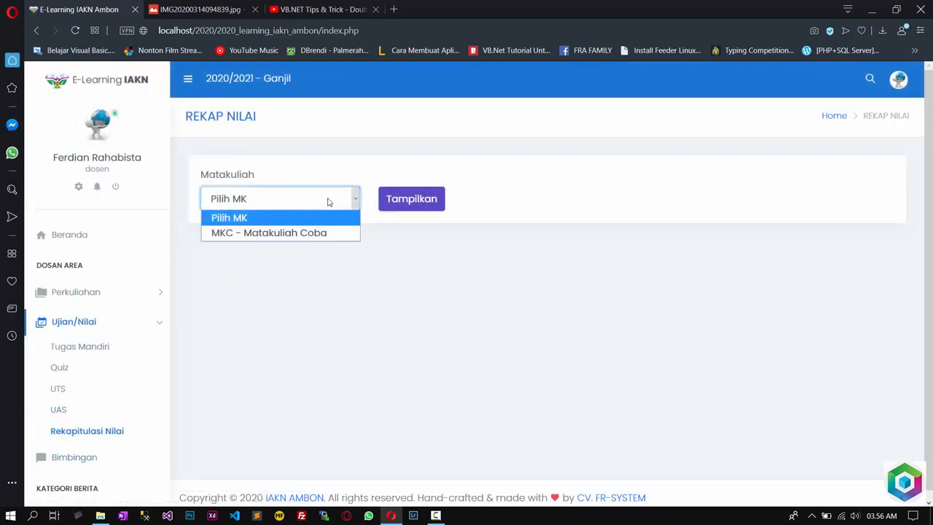
click(323, 233)
click(415, 206)
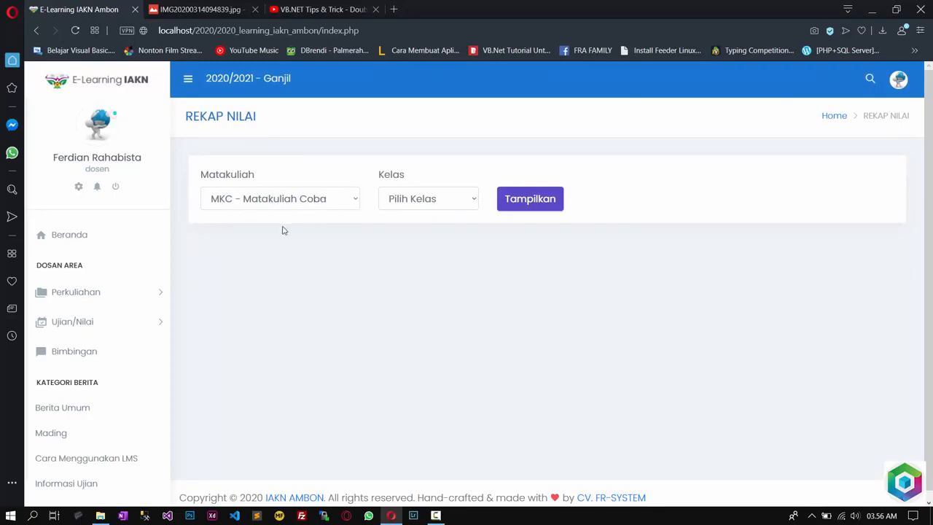
click(397, 204)
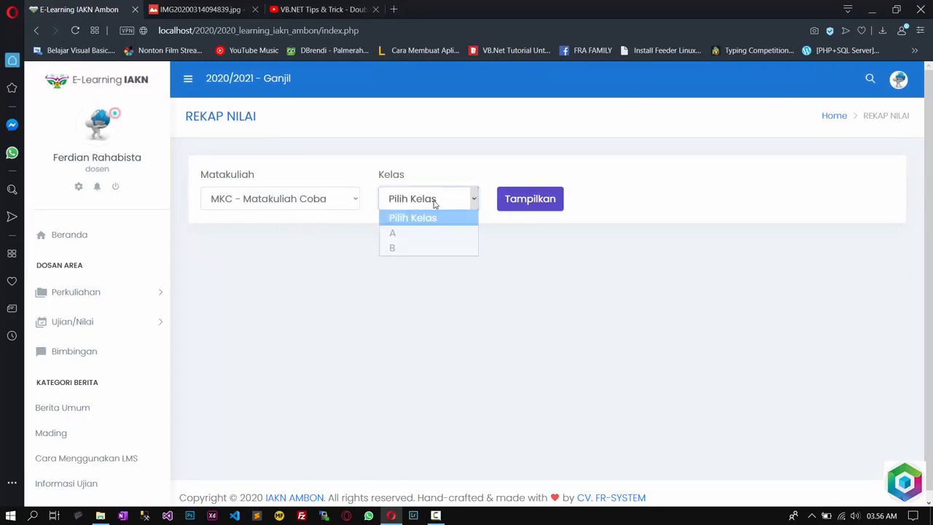
click(419, 238)
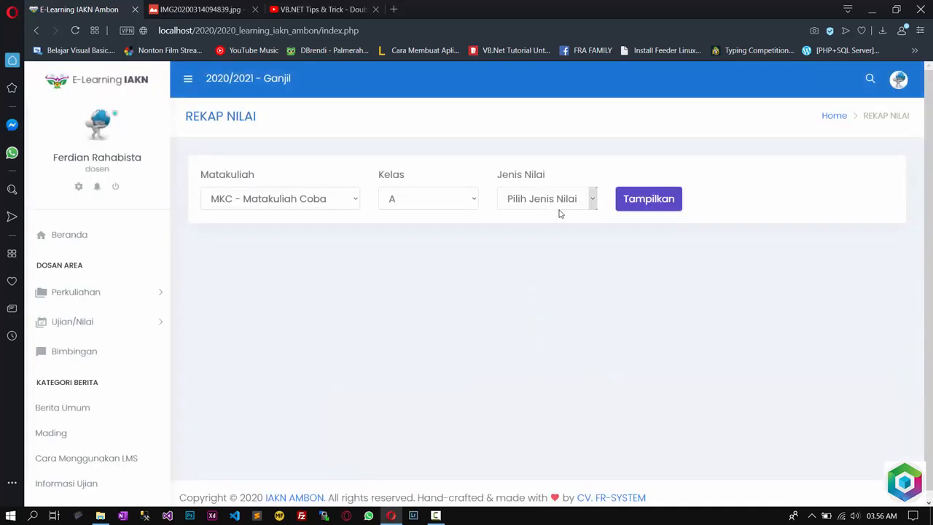
click(564, 199)
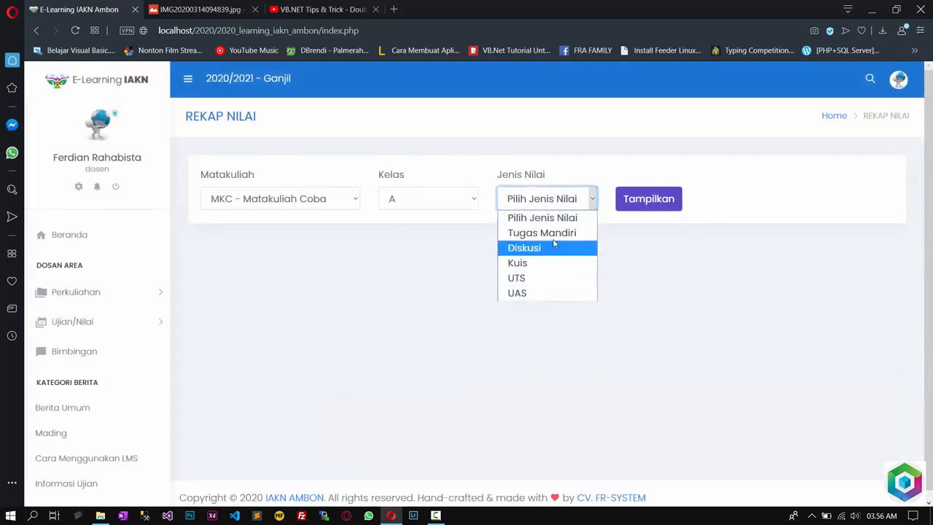
click(555, 239)
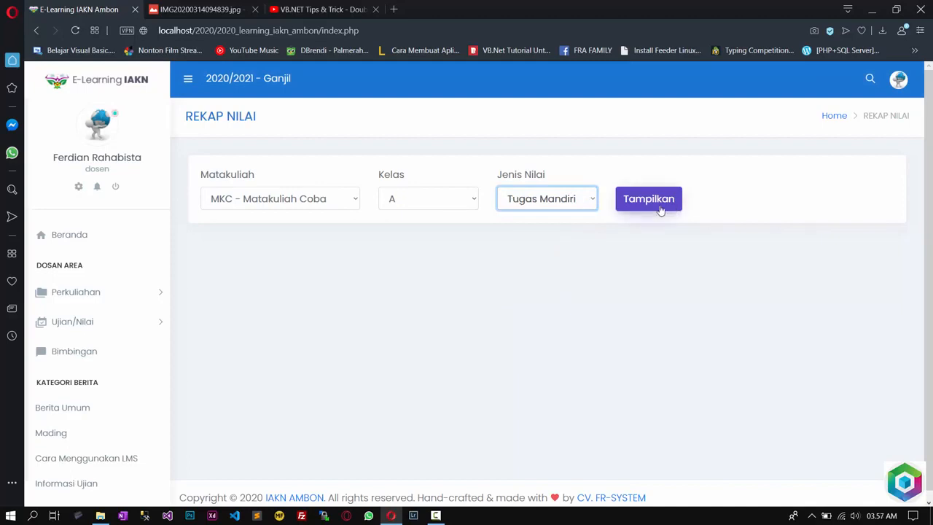
click(661, 211)
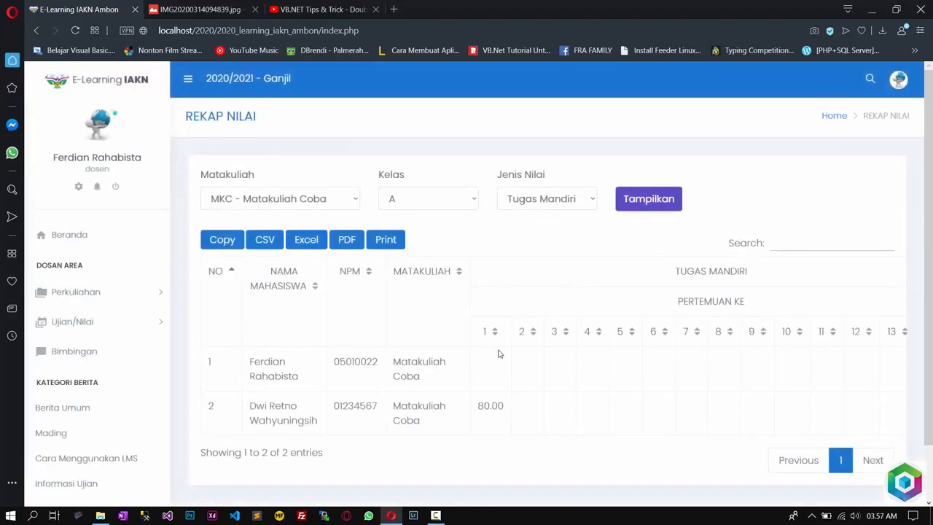
Examine the students and their per-meeting Tugas Mandiri scores in the grade recap table
scroll(408, 342, down, 1)
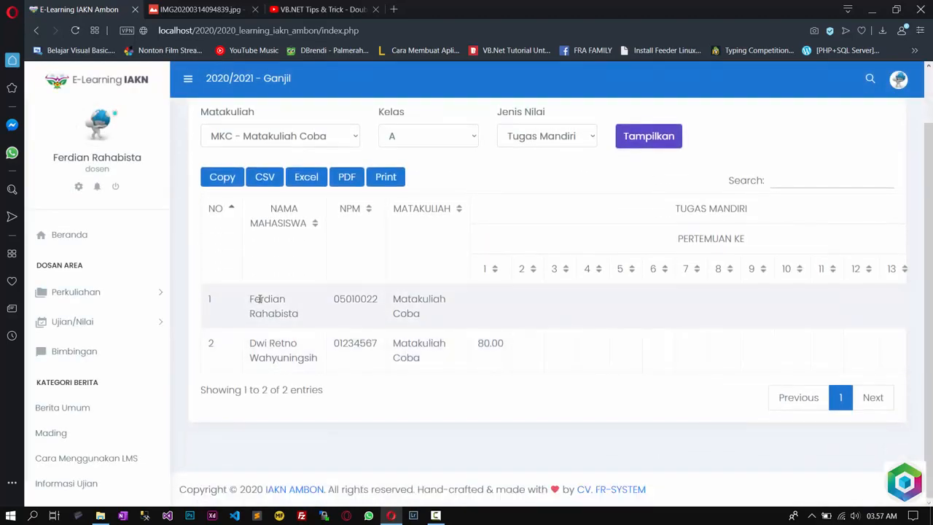
drag(261, 301, 316, 360)
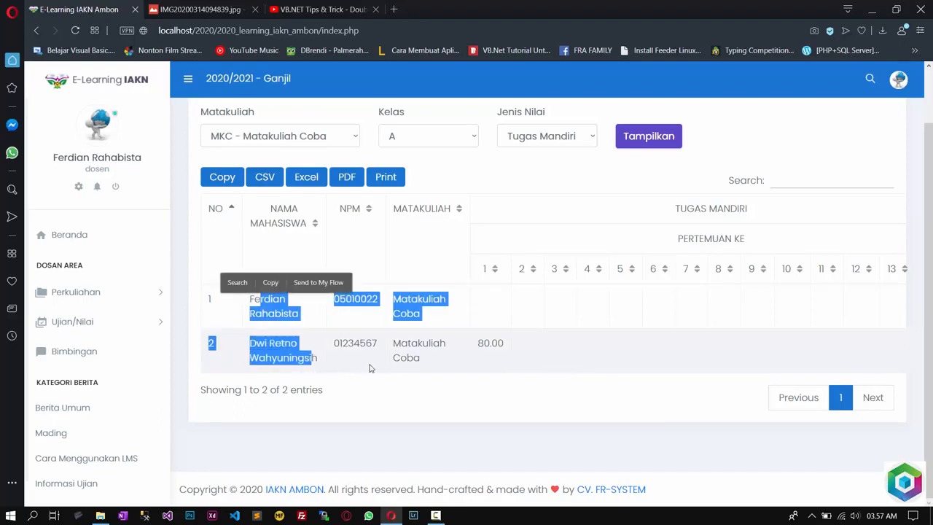
double_click(494, 342)
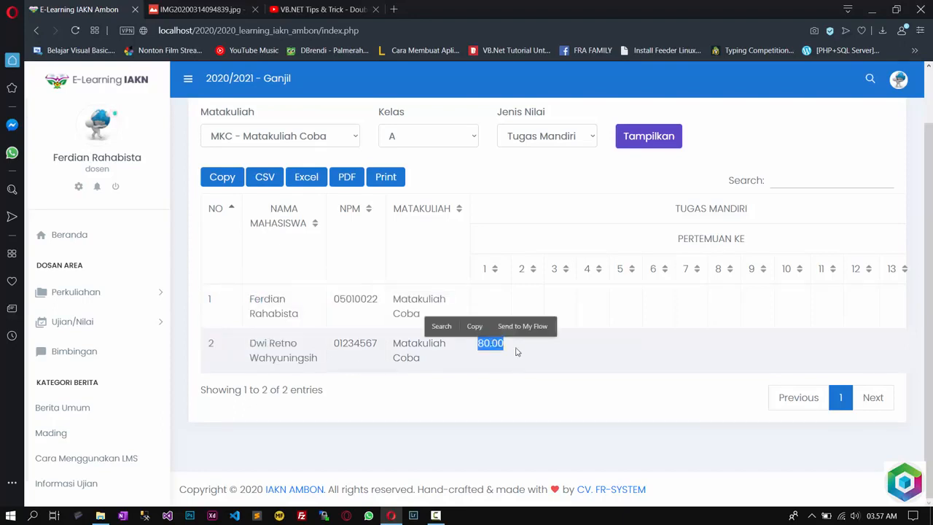
click(539, 364)
scroll(504, 351, up, 1)
scroll(500, 344, down, 1)
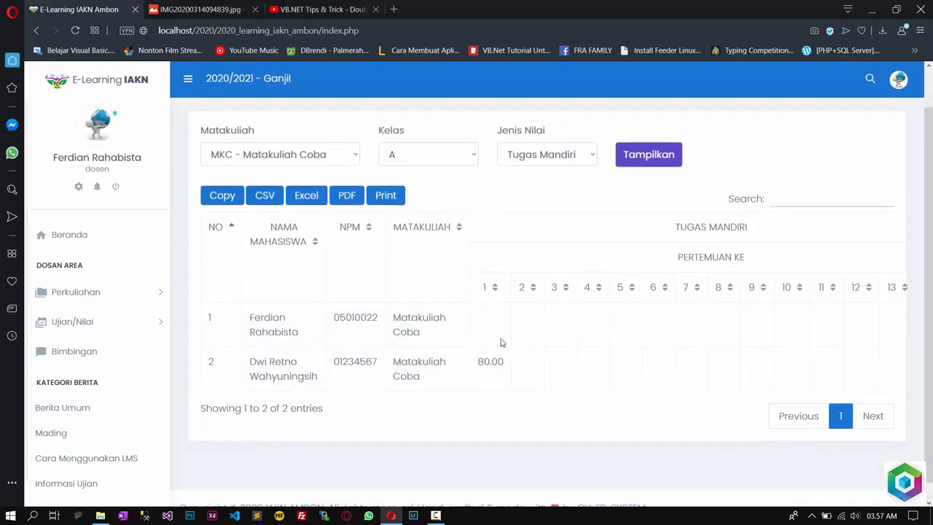
double_click(486, 344)
click(531, 371)
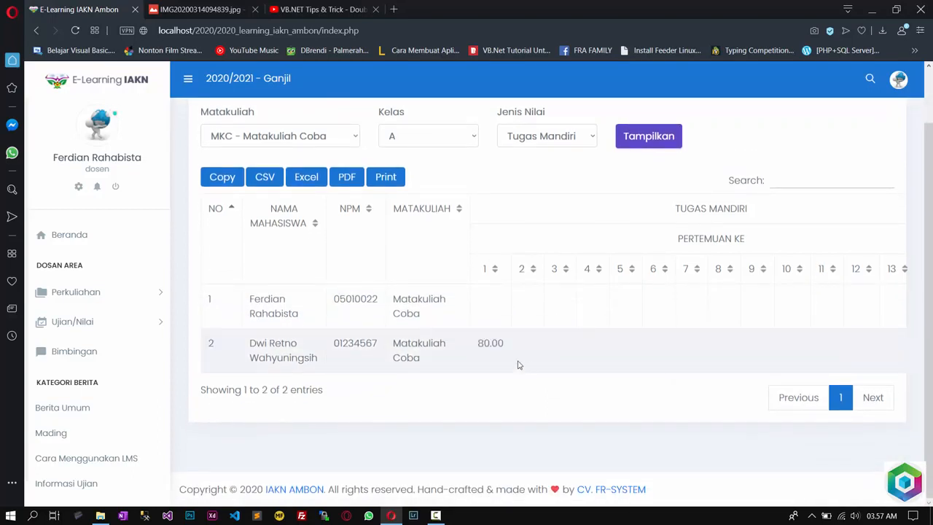
Examine the second student's Tugas Mandiri score for meeting 1 in the grade recap table
double_click(483, 344)
click(534, 368)
double_click(489, 344)
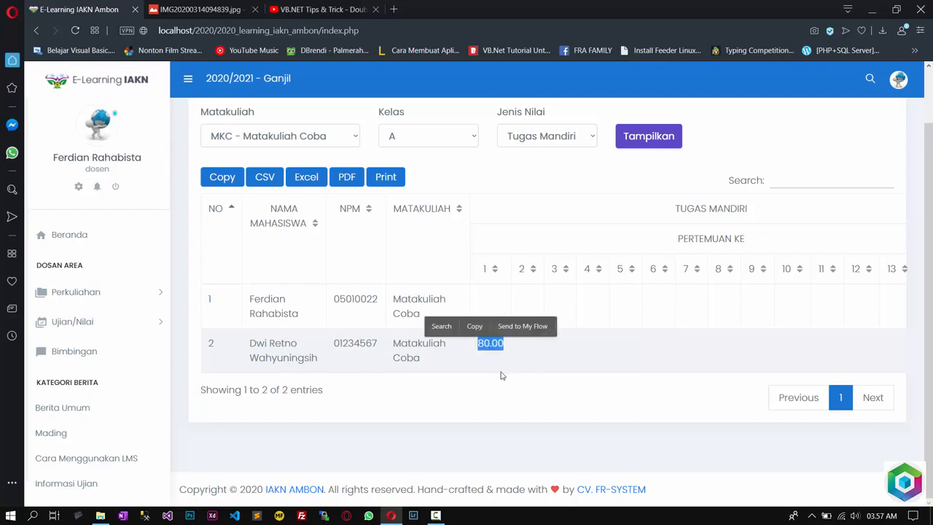
click(575, 375)
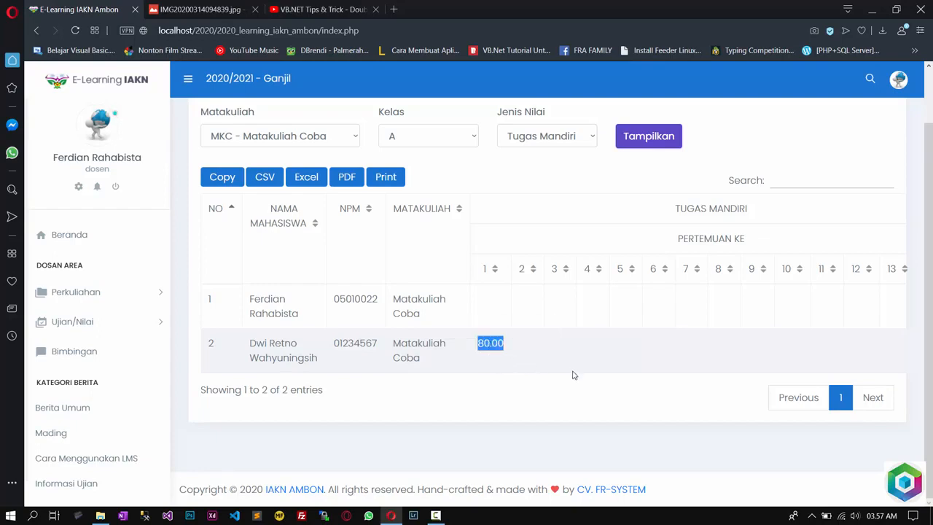
Show the grade recap of the same course and class with Diskusi as the grade type
click(542, 142)
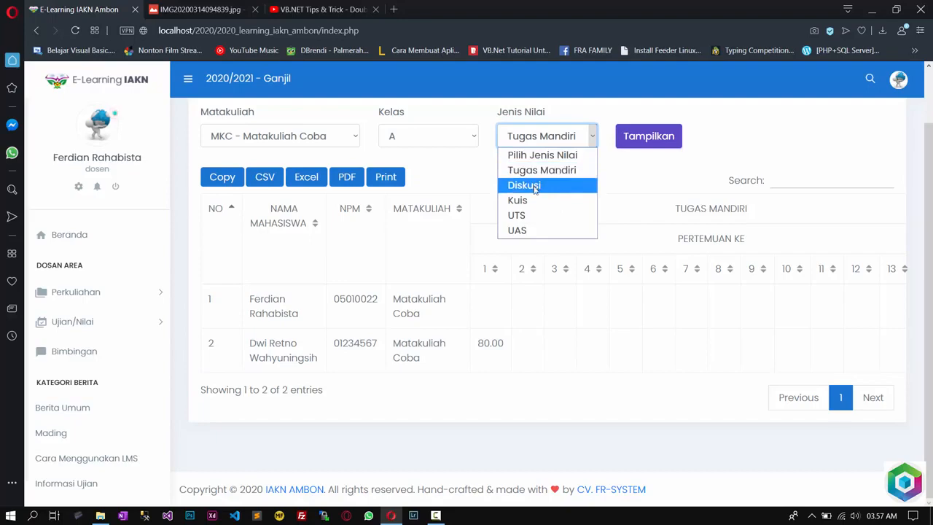
click(535, 186)
click(635, 142)
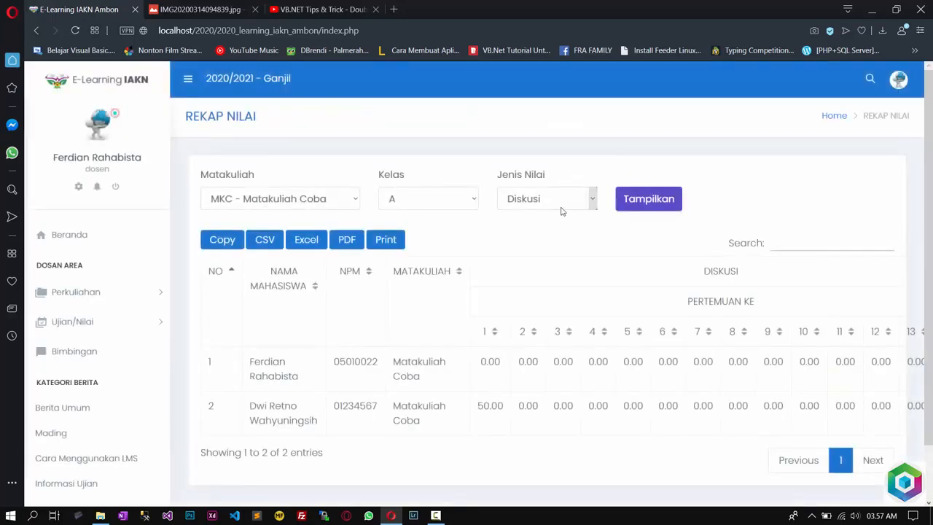
Show the recap with Kuis as the grade type and look through the remaining grade type options
click(547, 204)
click(531, 264)
click(634, 206)
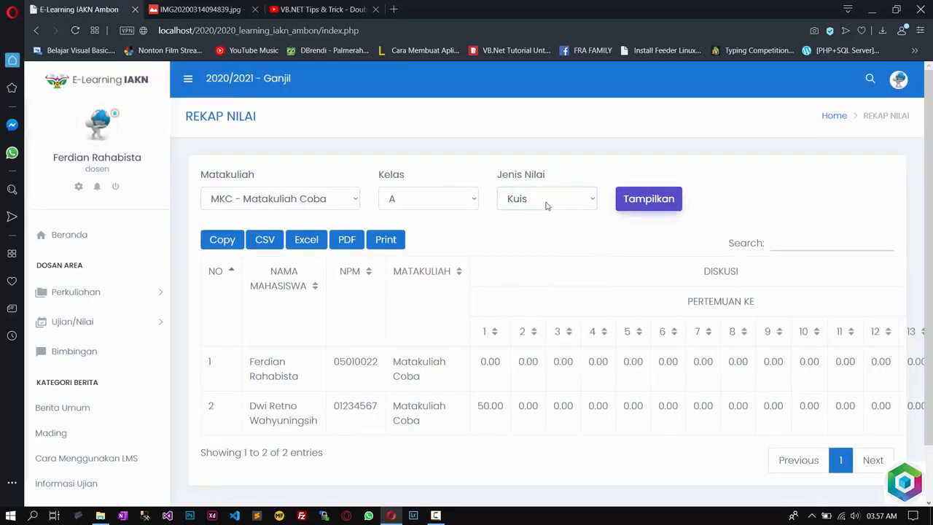
click(539, 209)
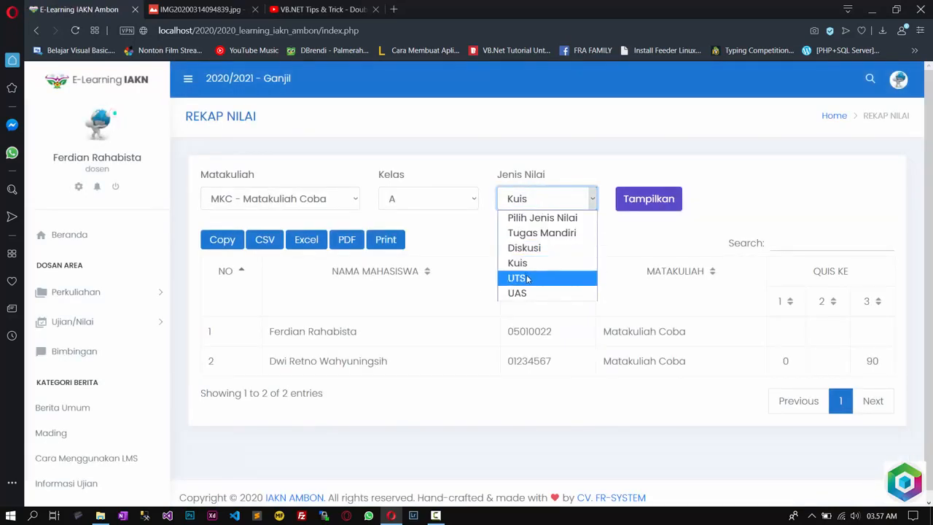
click(511, 394)
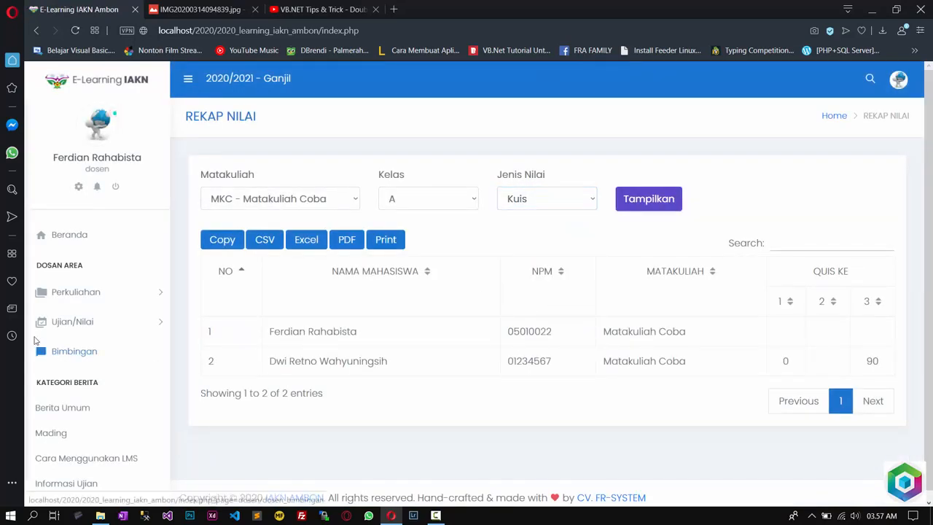
Open the Bimbingan page and display the conversation with the listed student
click(78, 322)
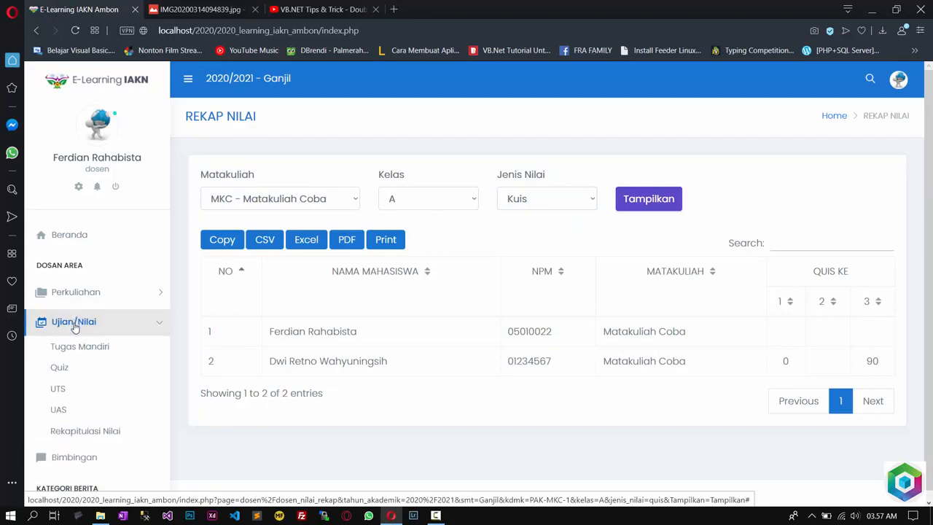
click(82, 328)
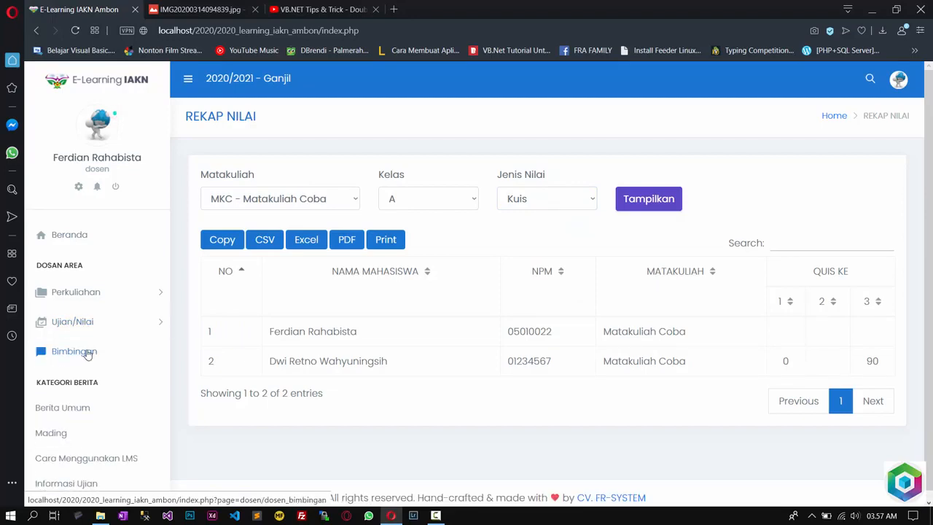
click(85, 353)
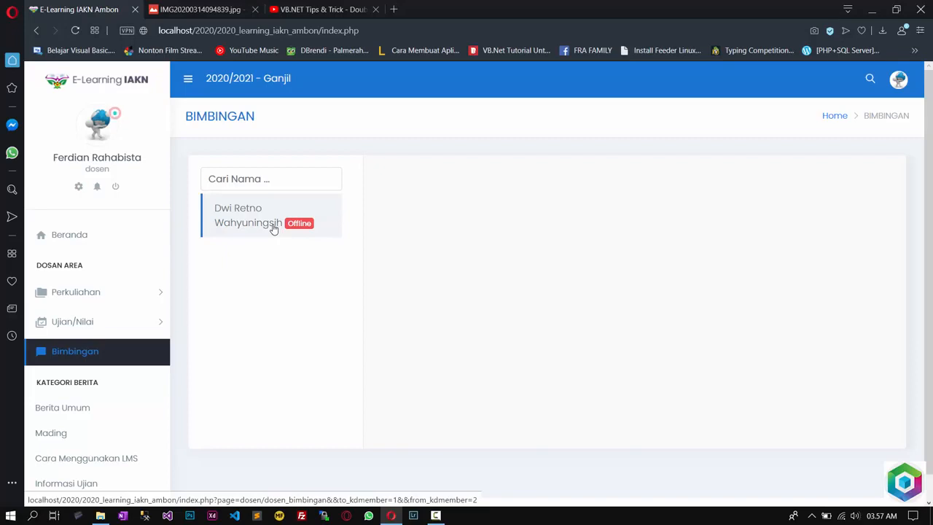
click(273, 228)
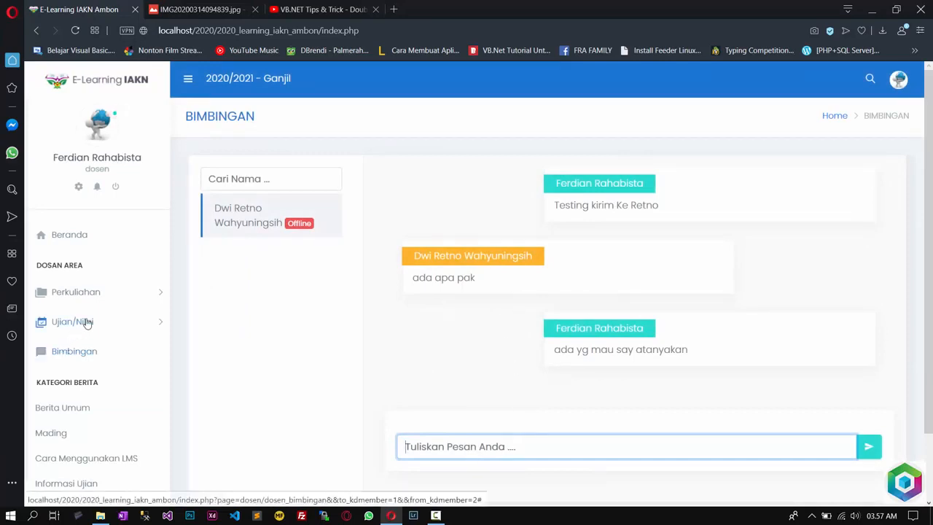
click(256, 227)
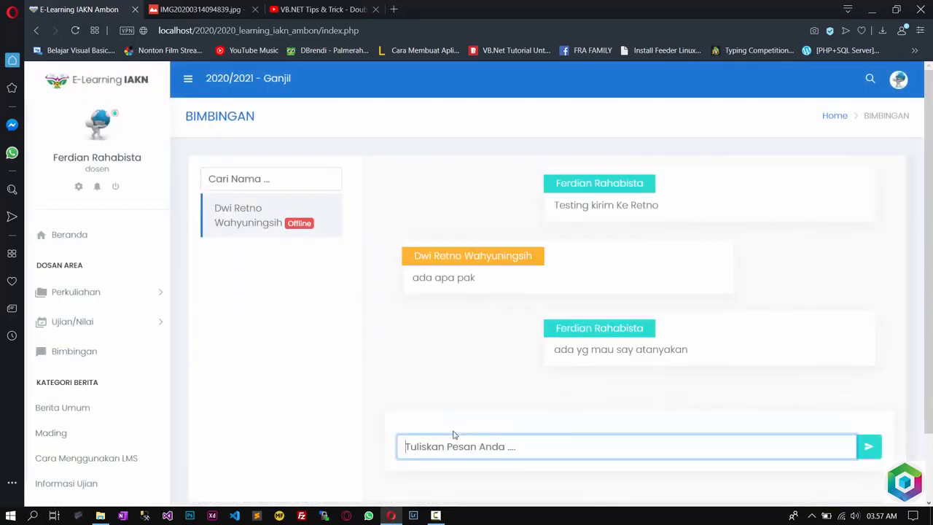
Send the student the message "sampel mengirimkan Pesan" and check it at the end of the conversation
click(462, 446)
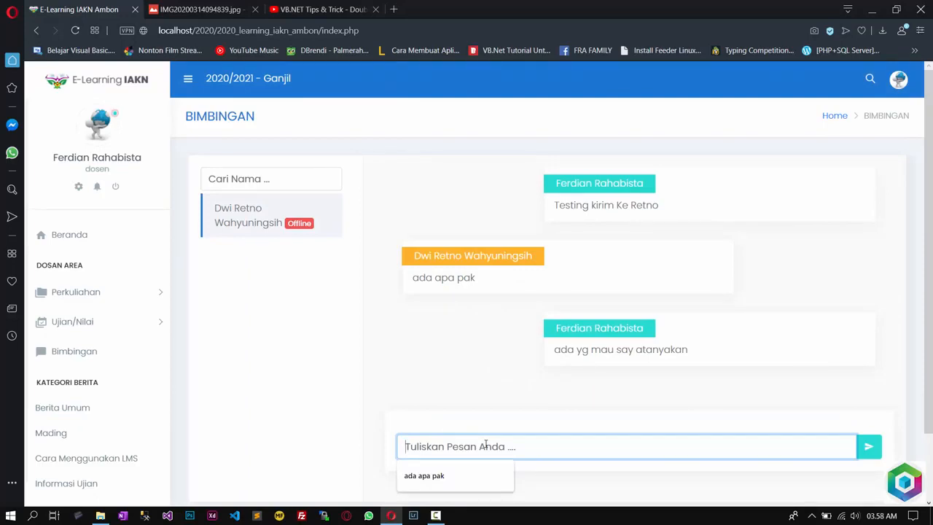
text(sampel)
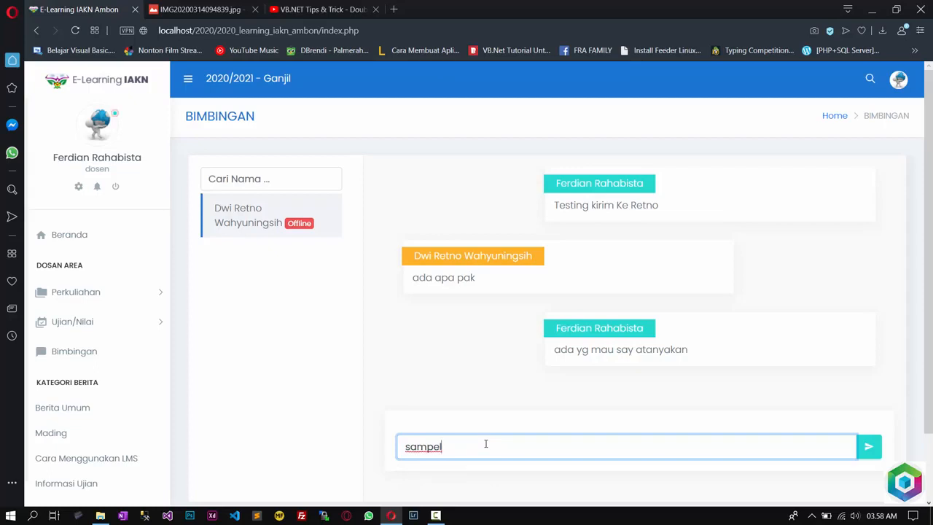
text( mengirimkan Pesan)
key(Return)
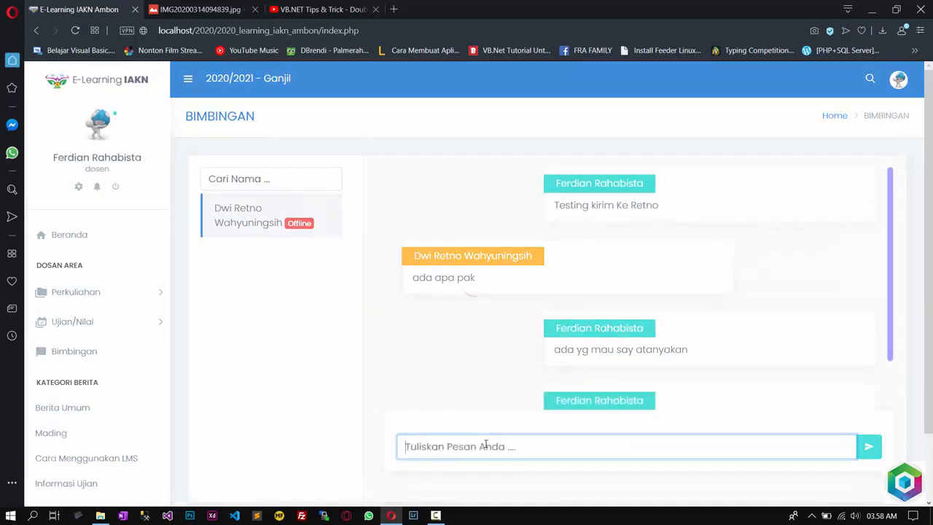
scroll(614, 335, down, 1)
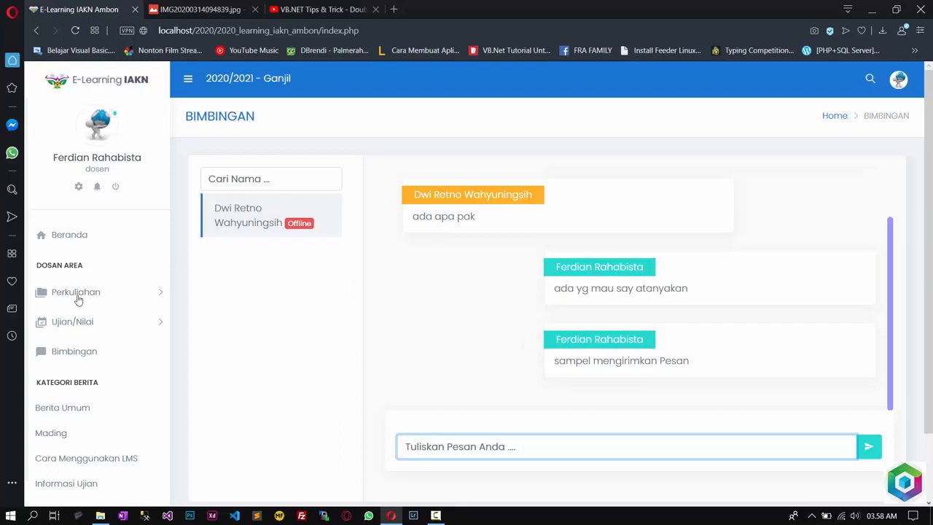
Return to the Beranda page of the e-learning site
click(76, 242)
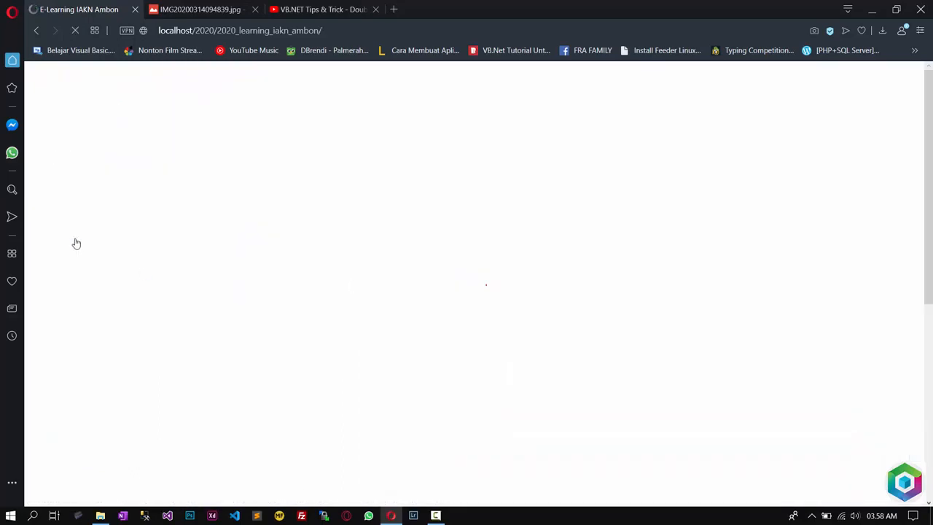